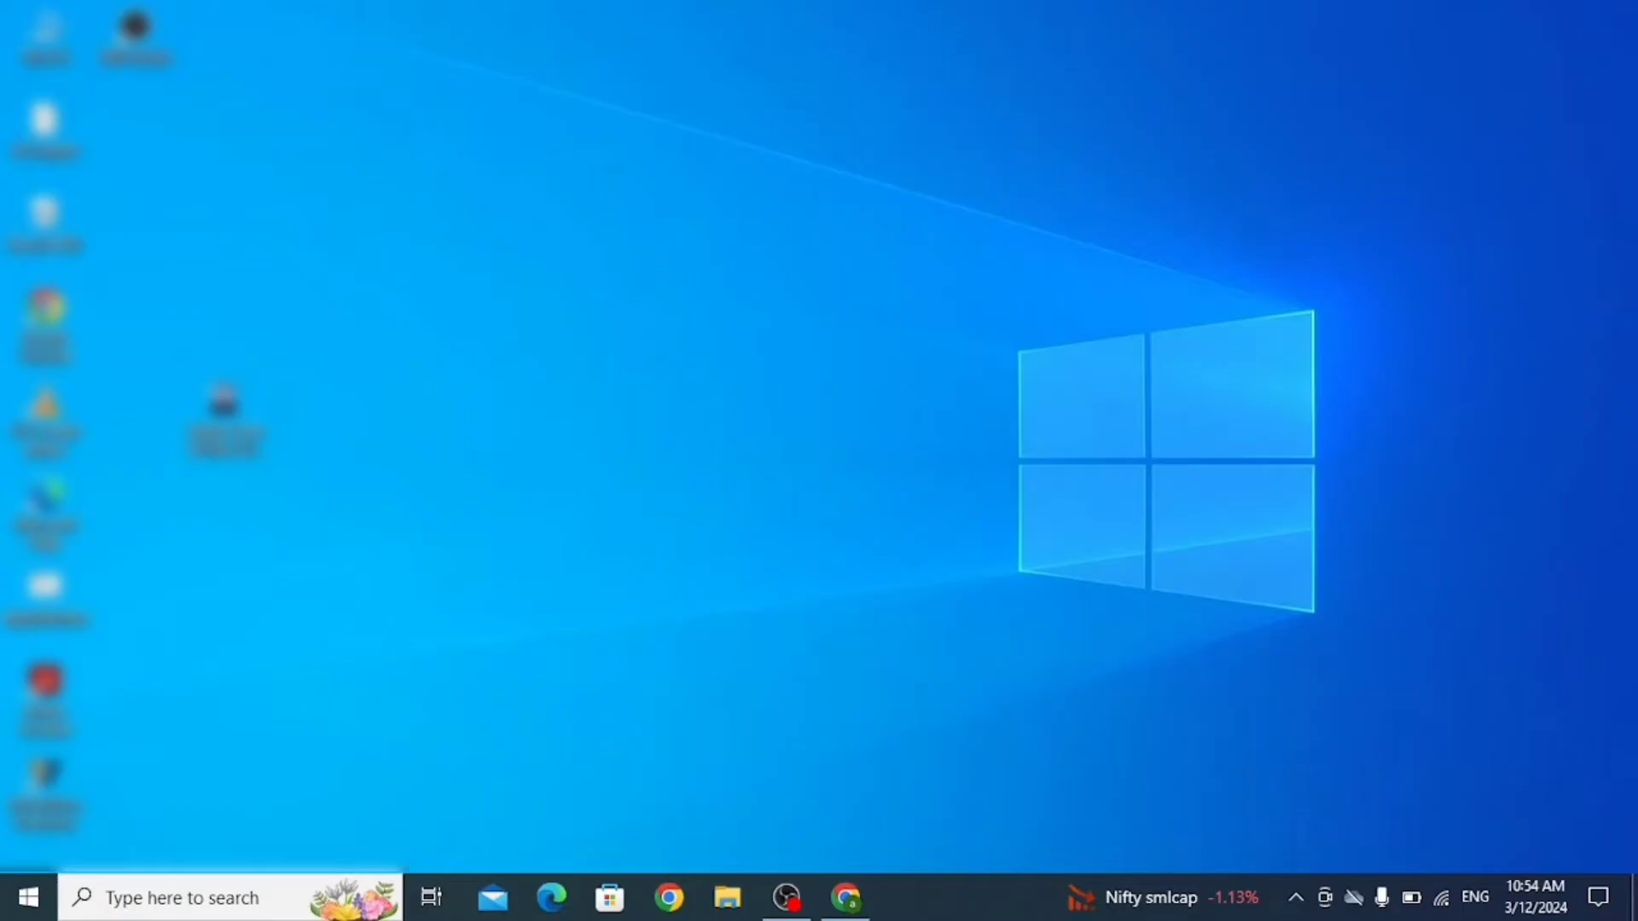
# Restore the Chrome window showing the 'mosai jlpt registration' Google search results.
pyautogui.moveTo(846, 898)
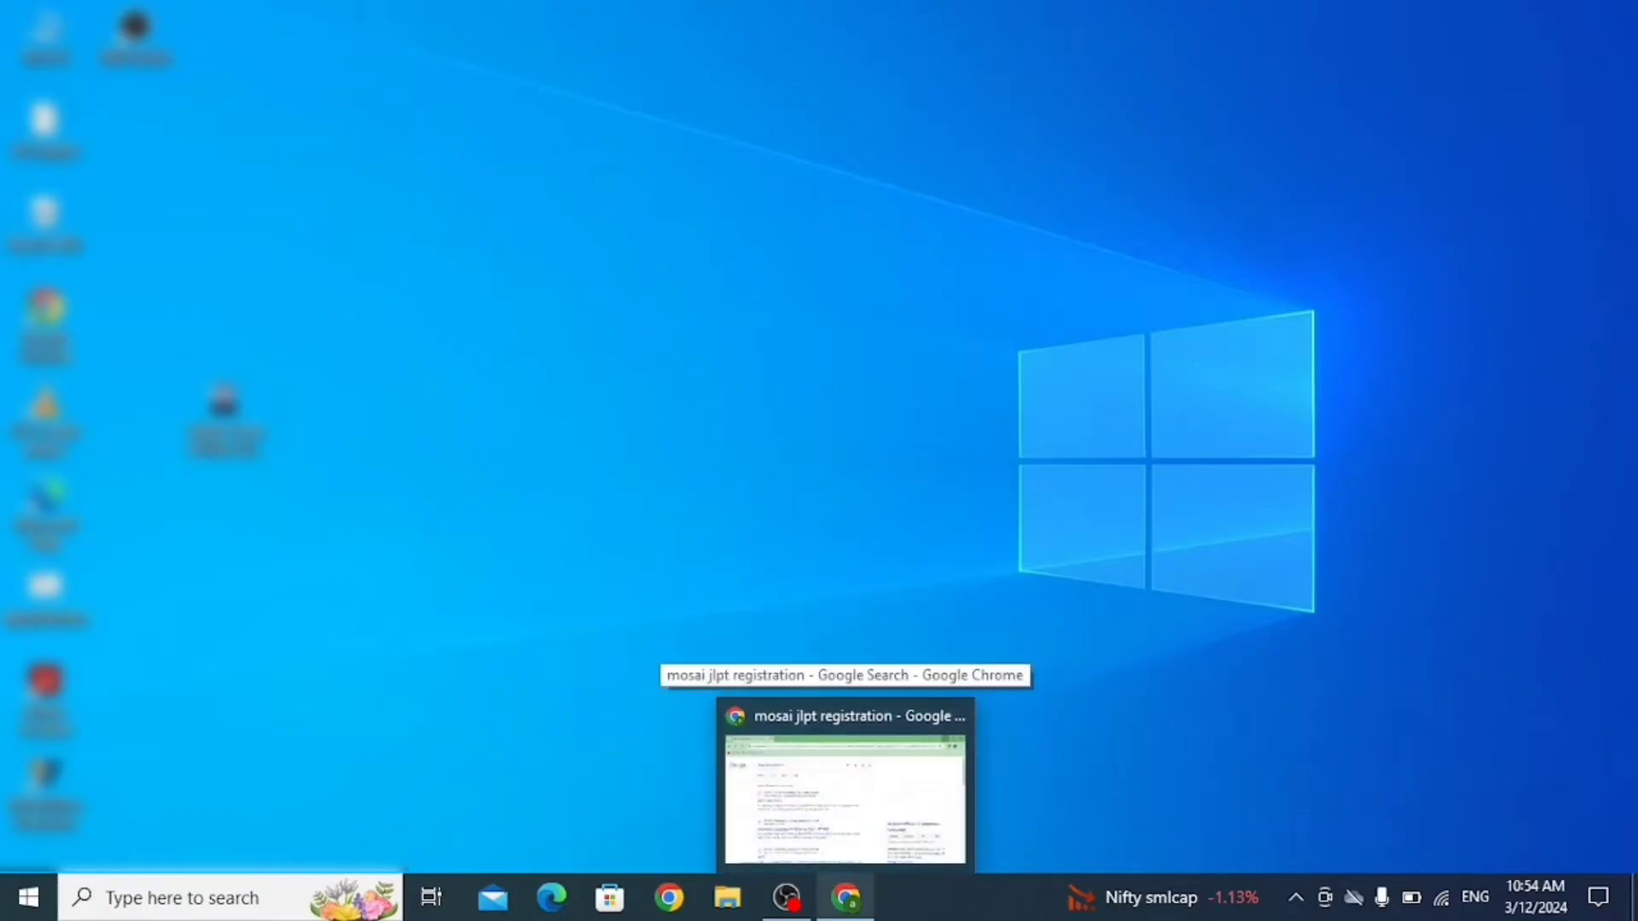
pyautogui.click(845, 798)
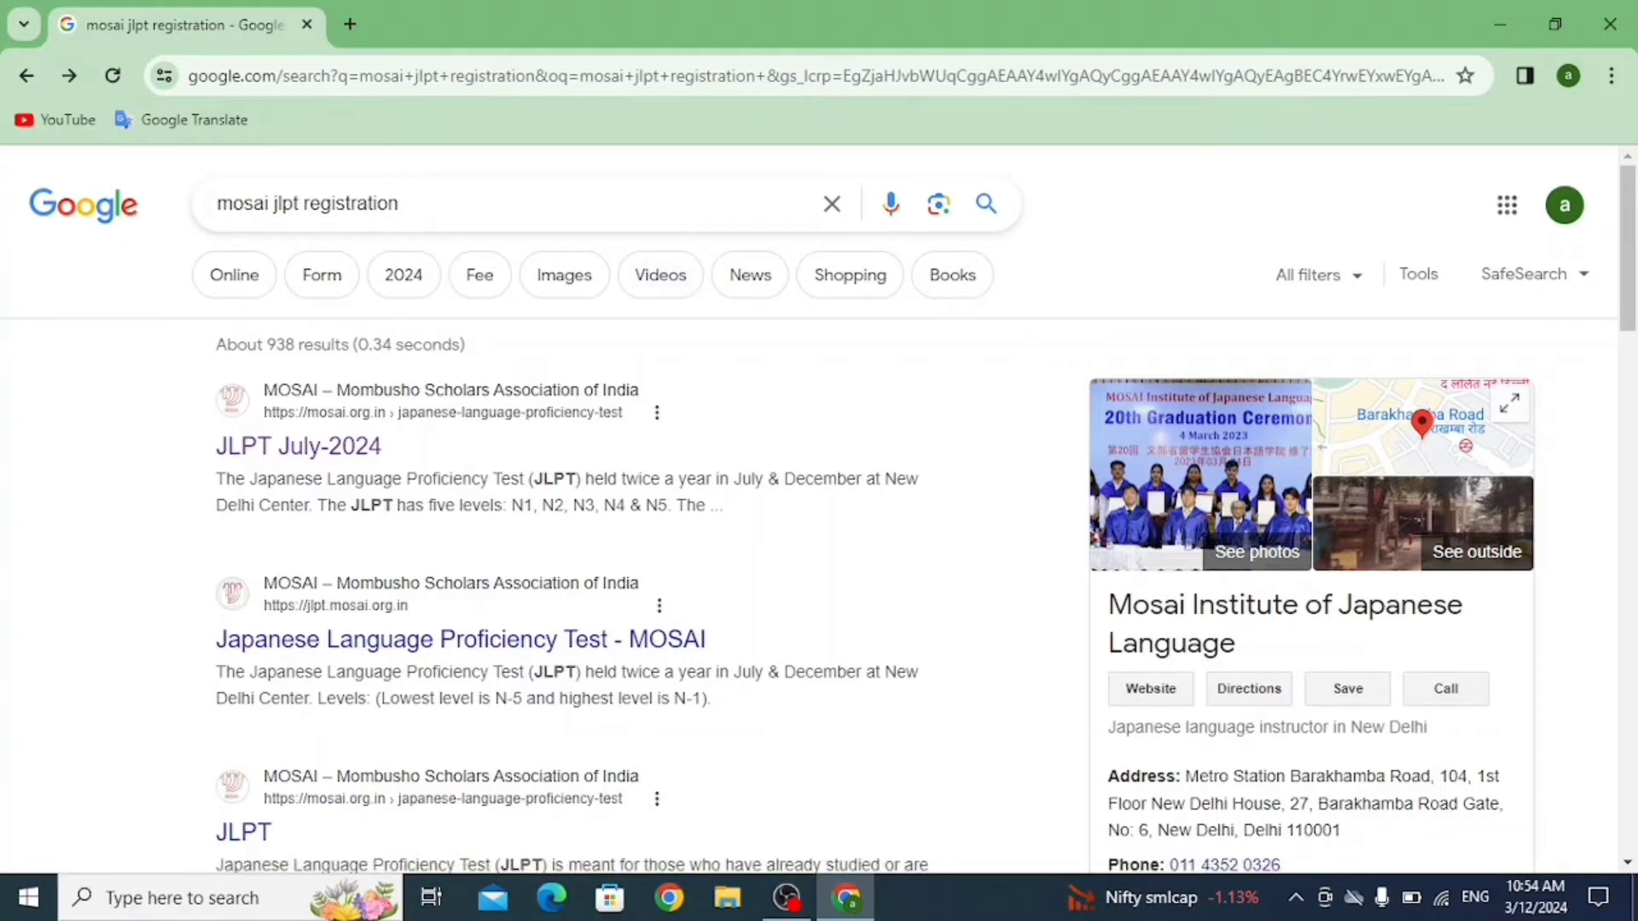
# Open the 'JLPT July-2024' result from mosai.org.in.
pyautogui.click(299, 446)
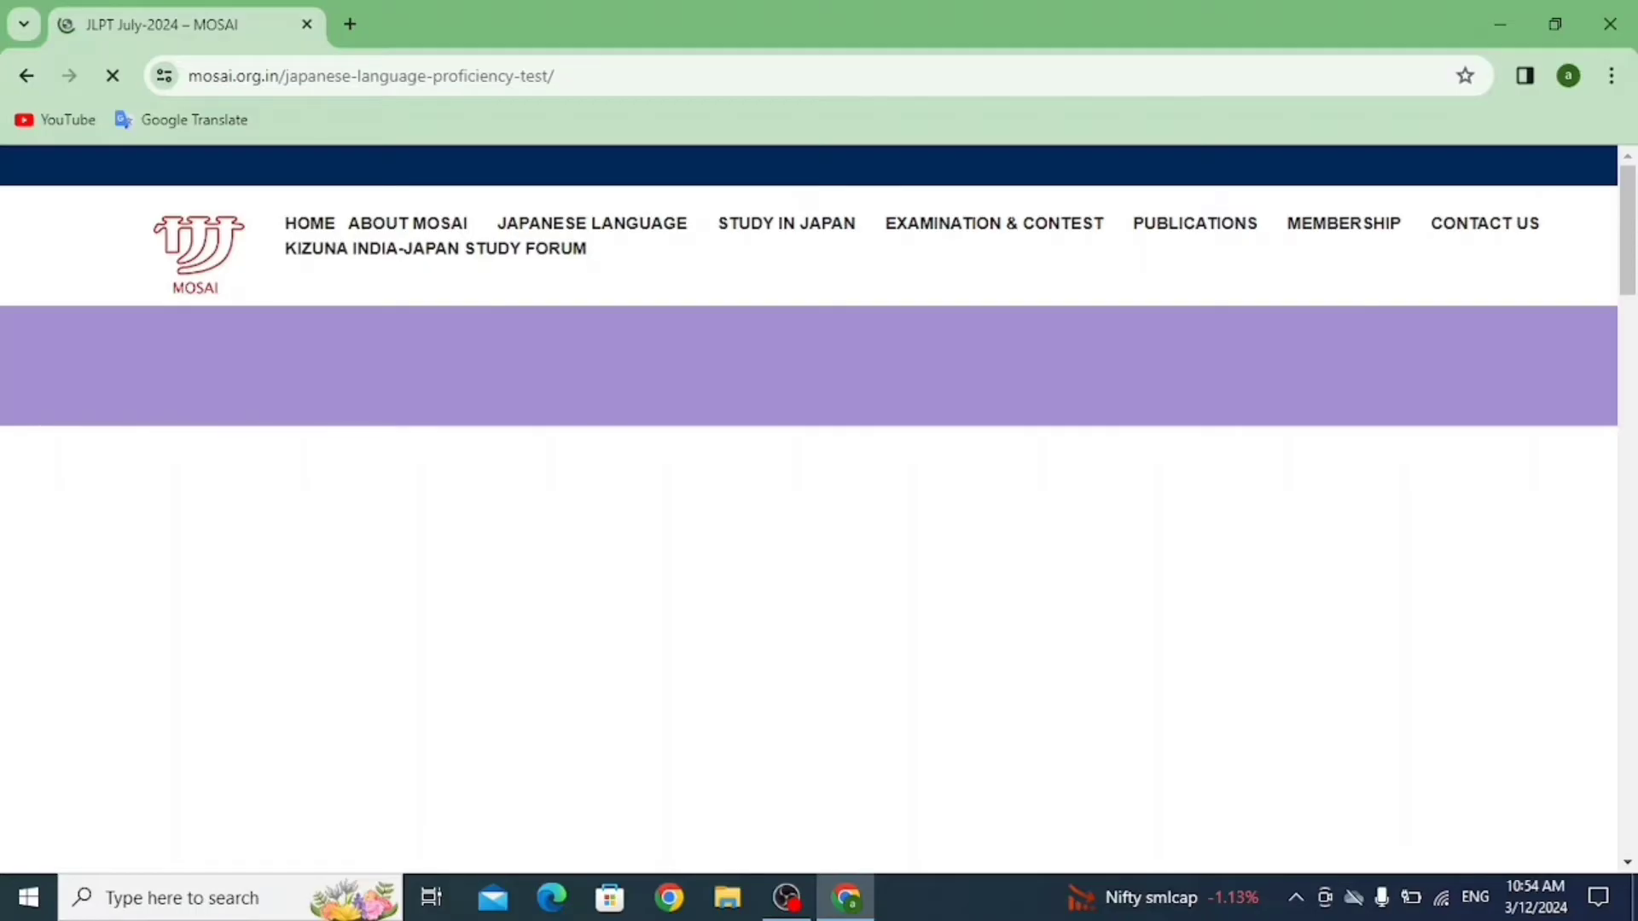
# Read the STEP 1 photo and ID upload requirements, then open a new empty tab.
pyautogui.scroll(-3, 811, 512)
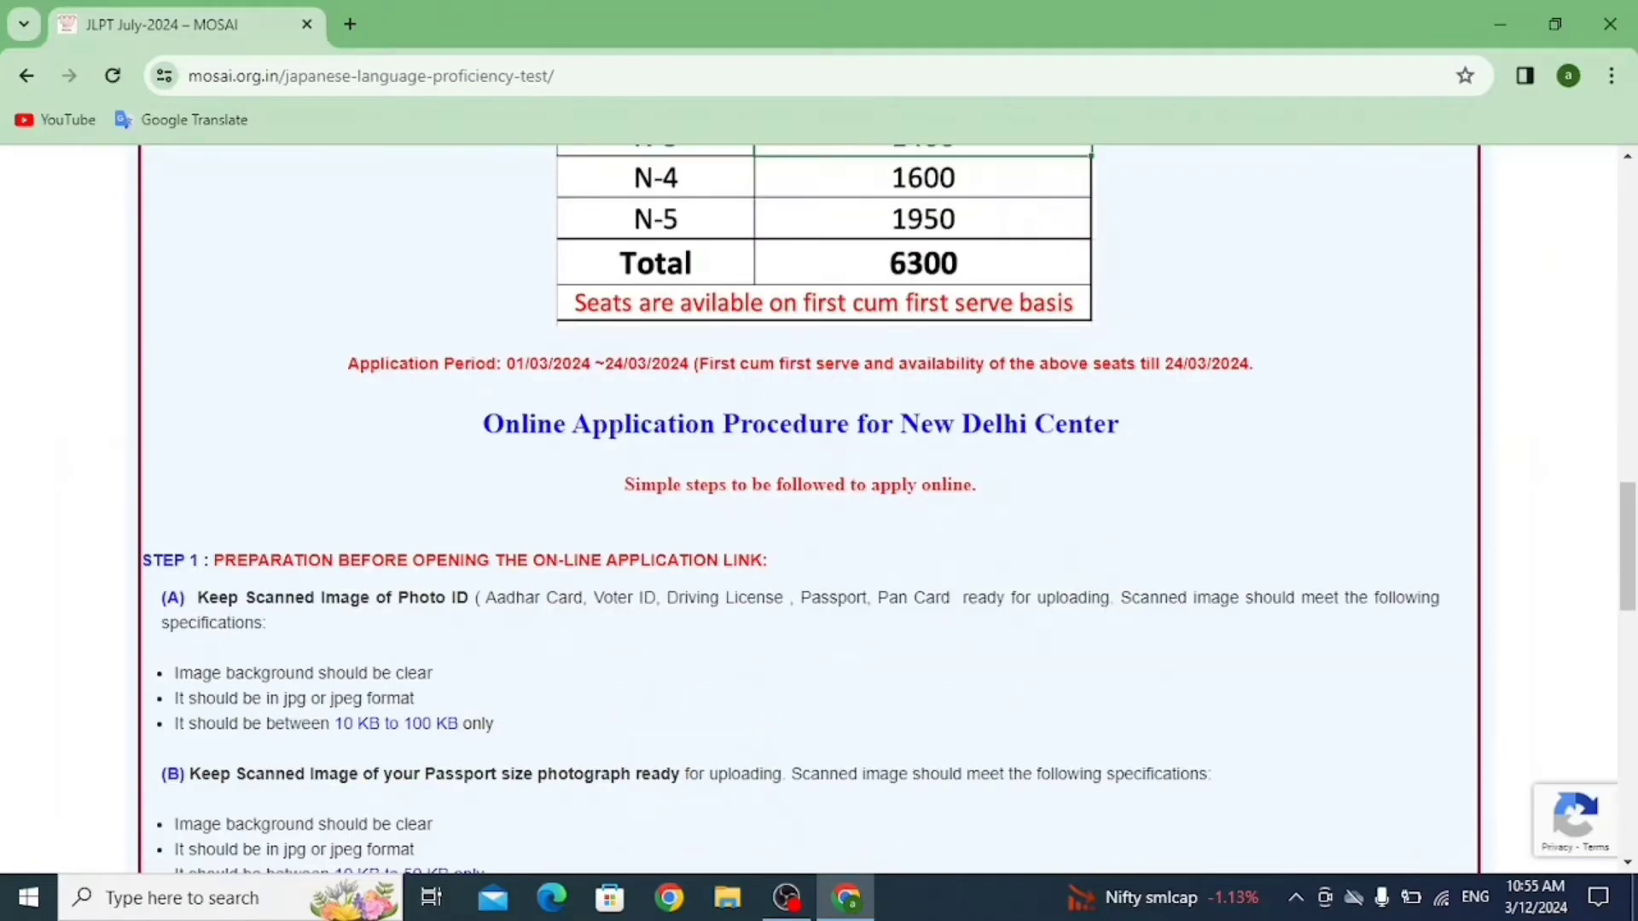
pyautogui.scroll(-4, 810, 512)
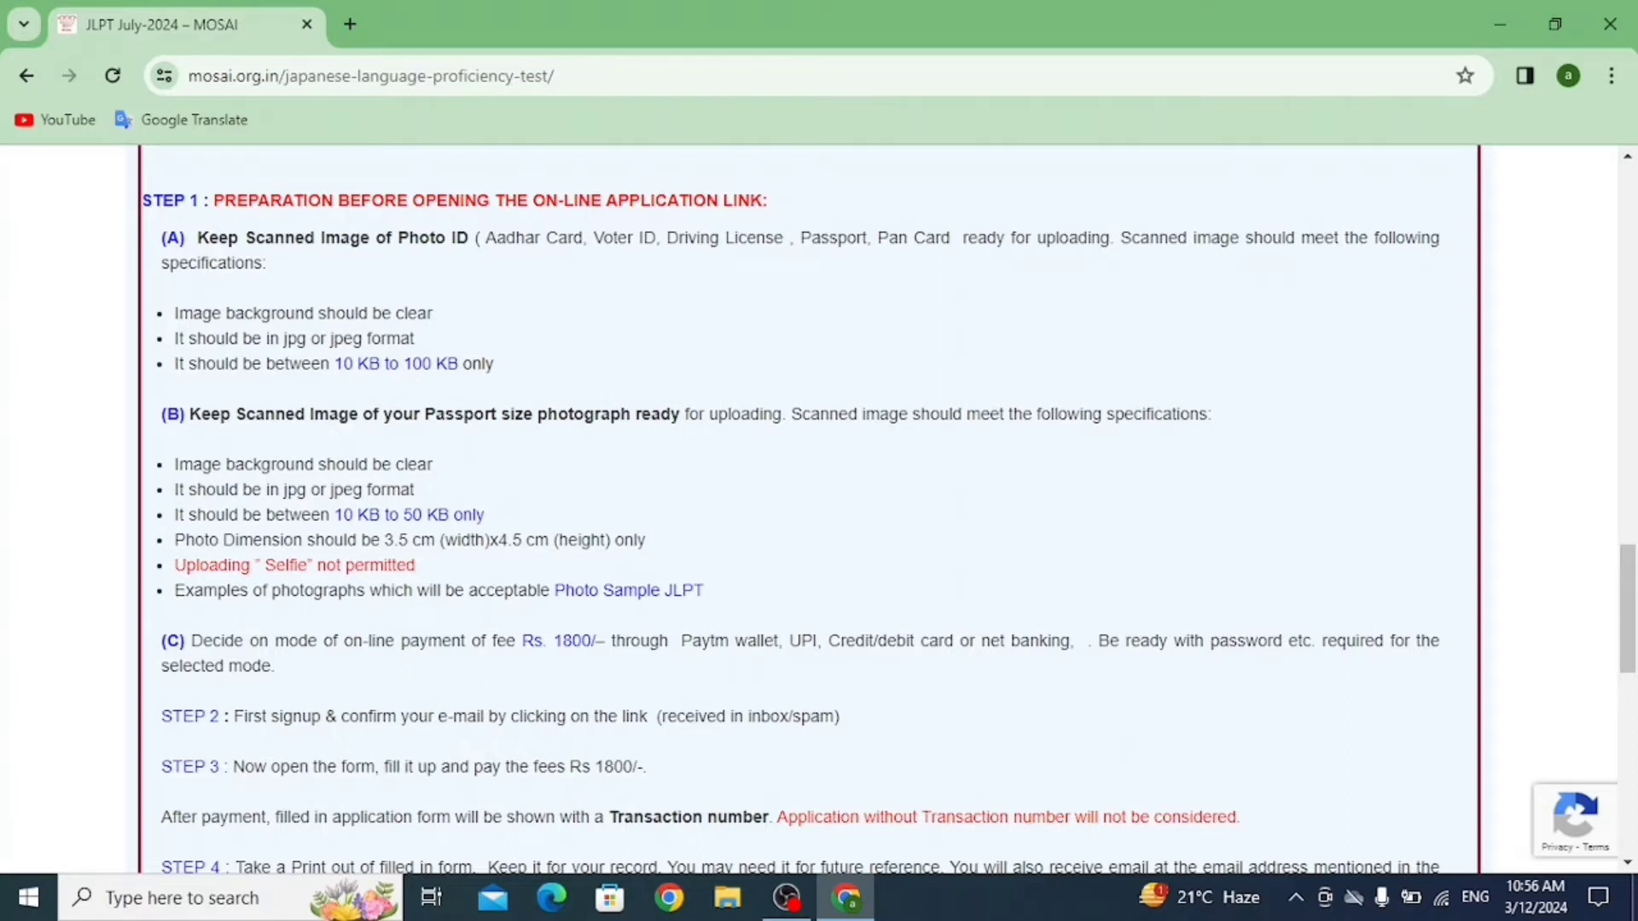
pyautogui.hotkey('ctrl', 't')
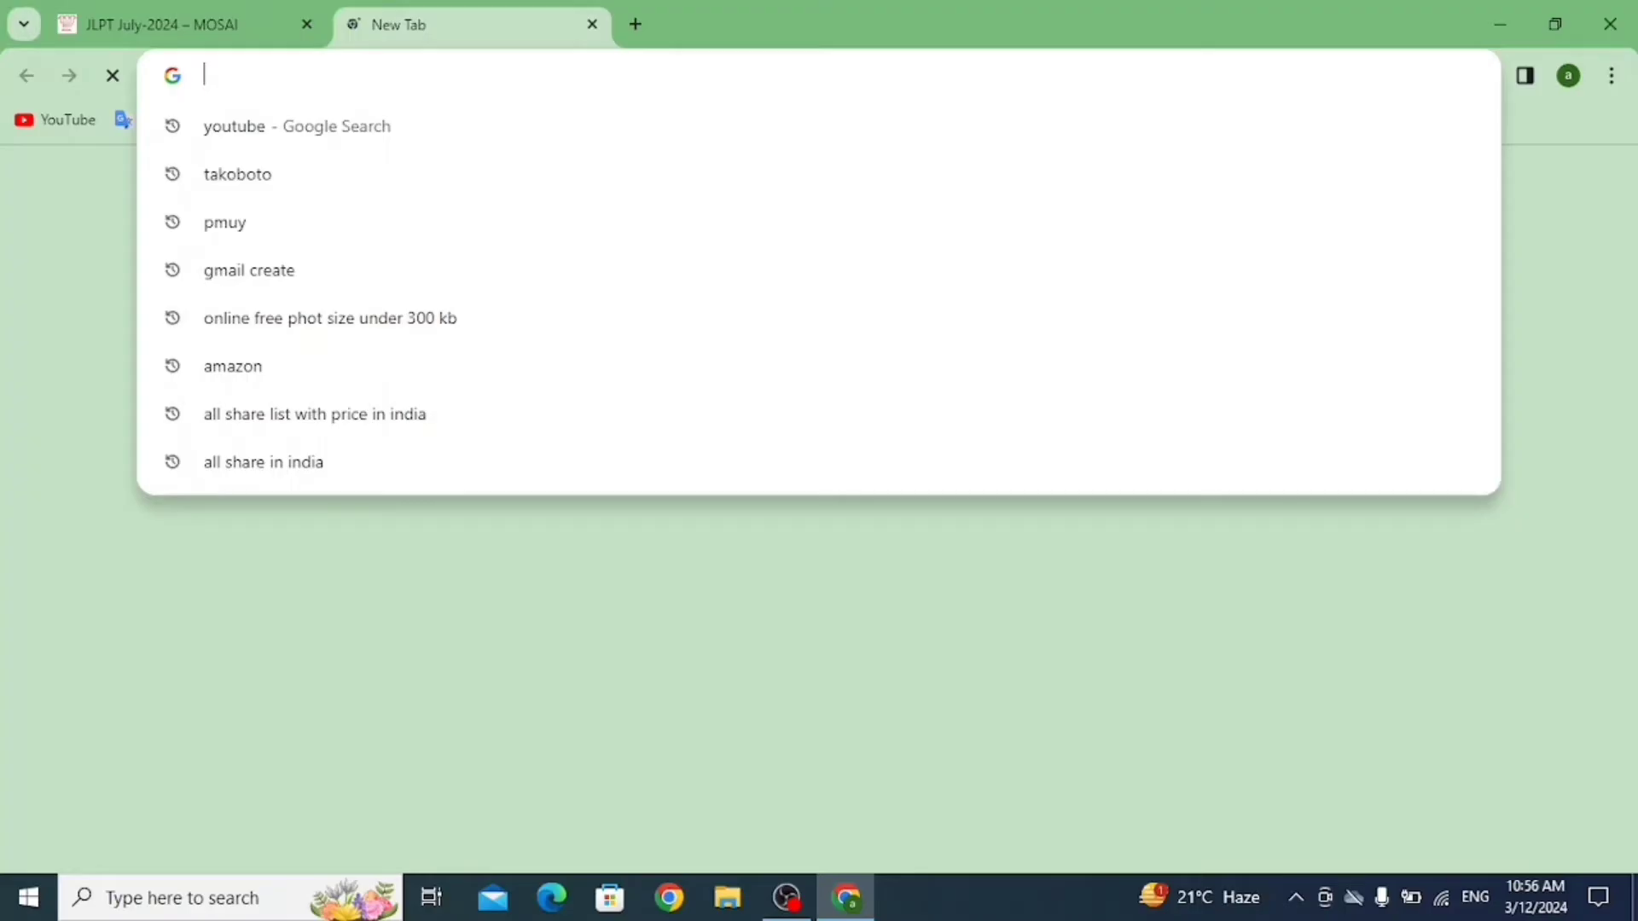
# Search Google for 'online image resizer' and look through the results.
pyautogui.write('online ima')
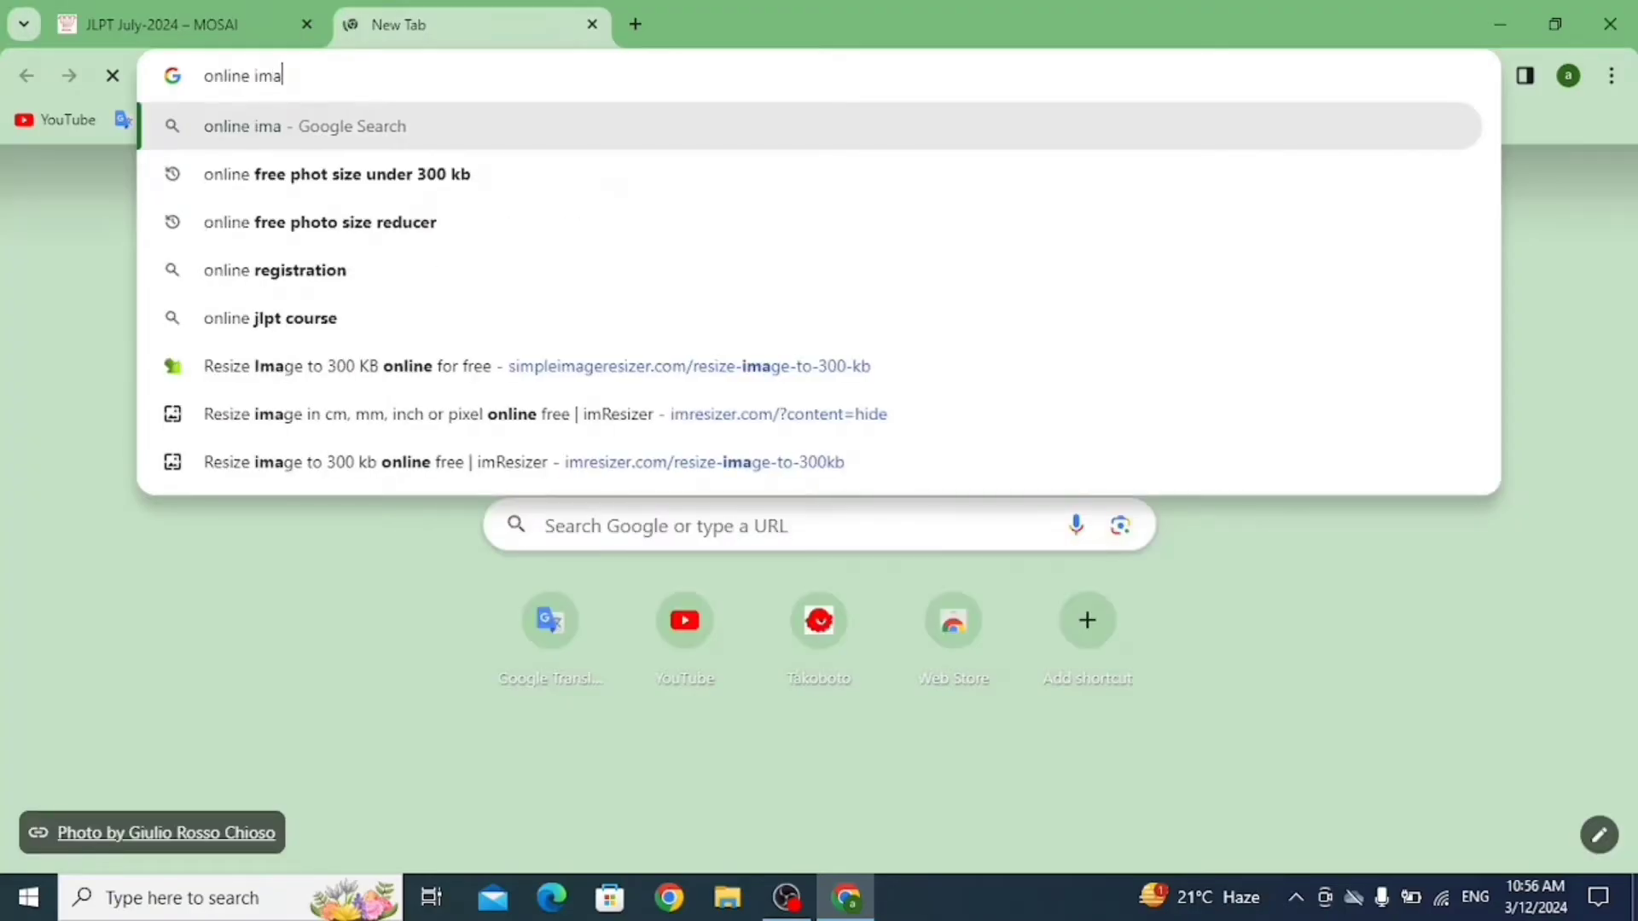
pyautogui.write('ge')
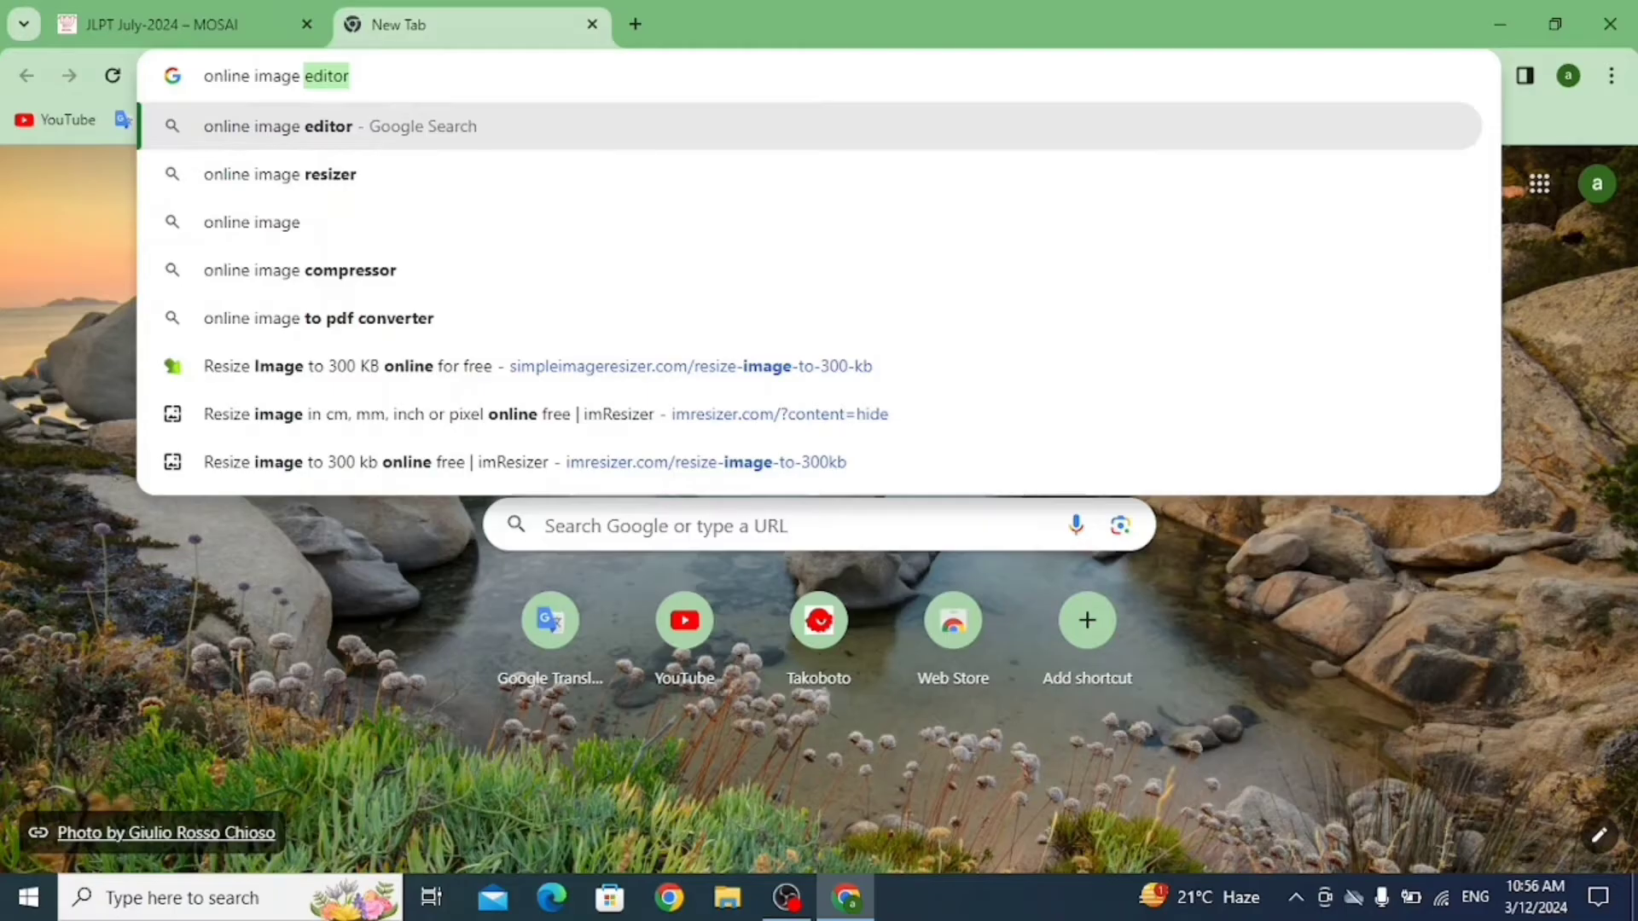
pyautogui.press('Down')
pyautogui.press('Return')
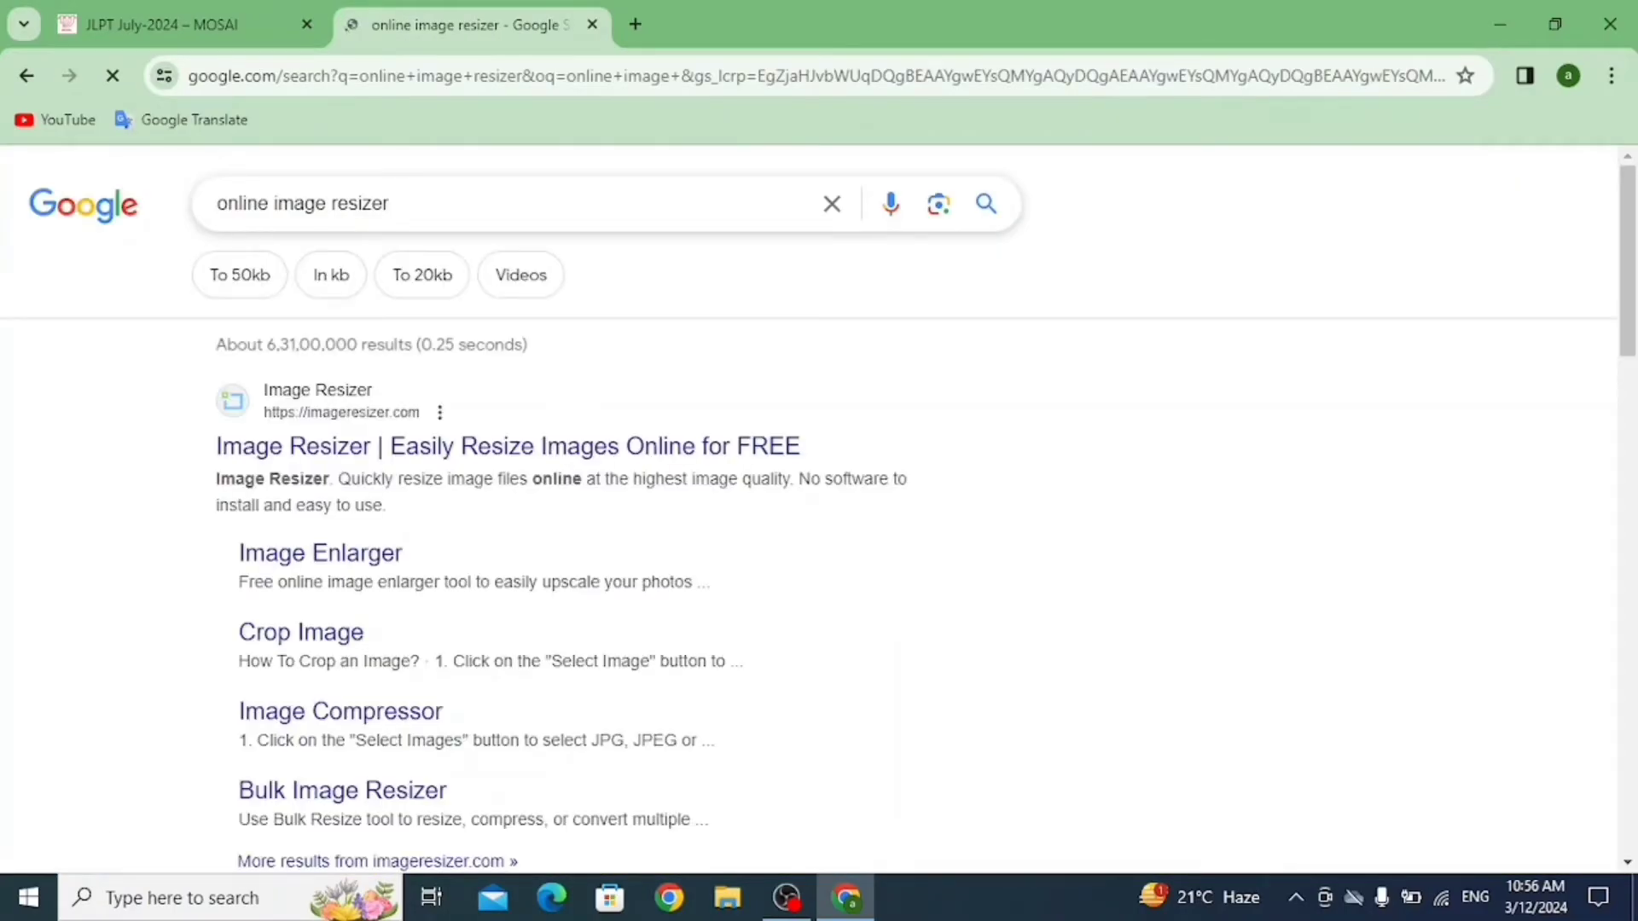
pyautogui.scroll(-4, 819, 512)
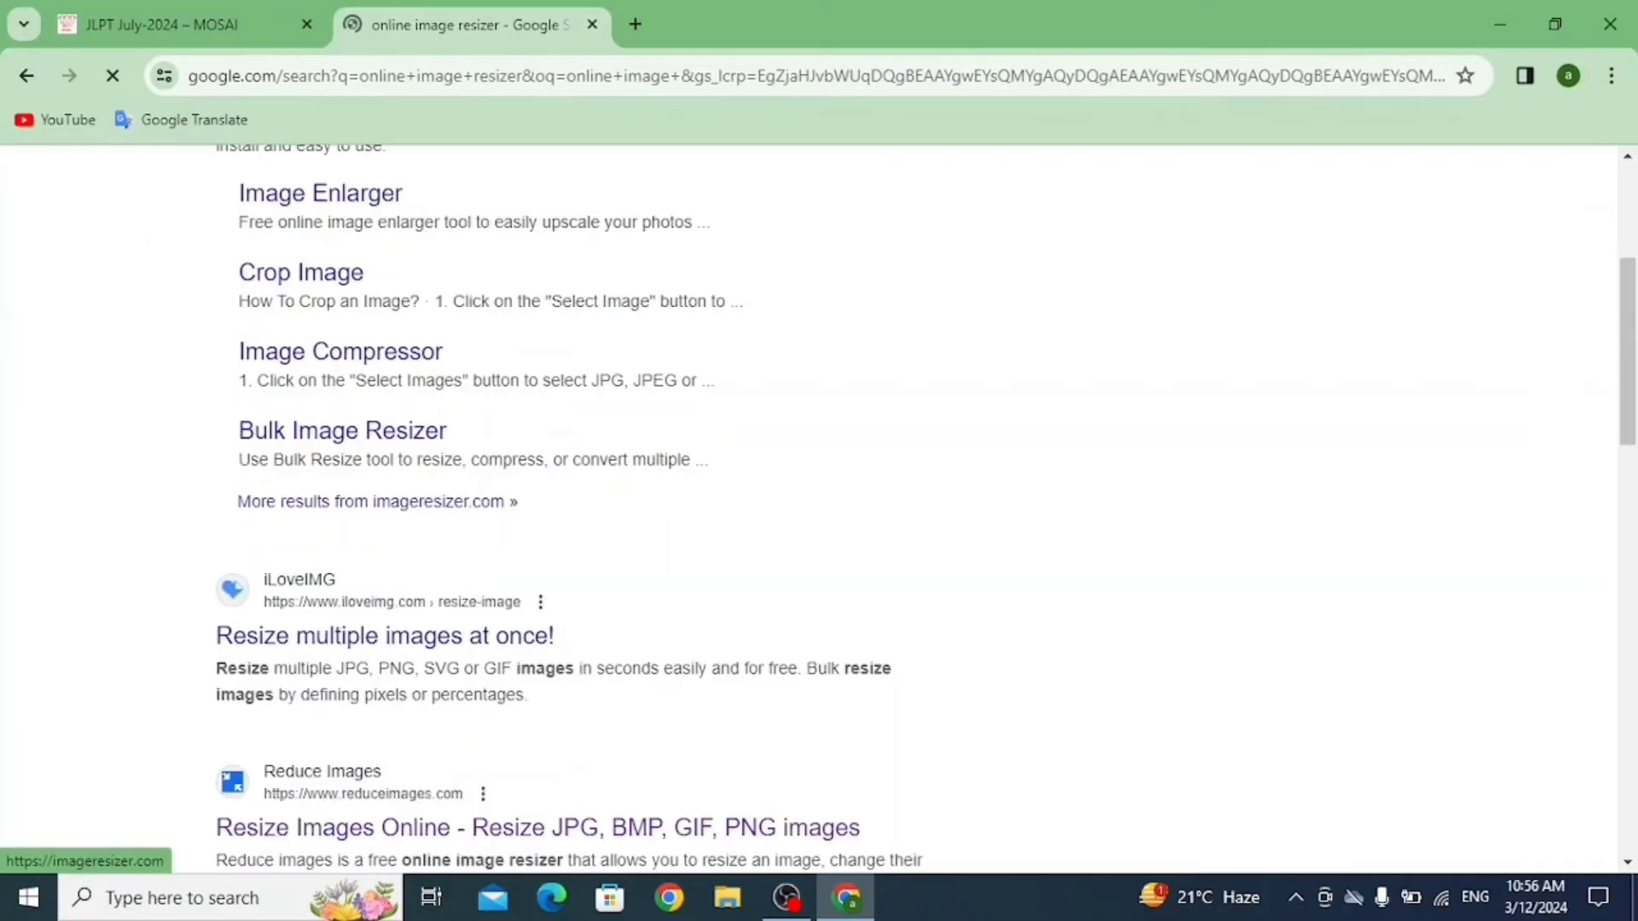
pyautogui.scroll(-4, 819, 512)
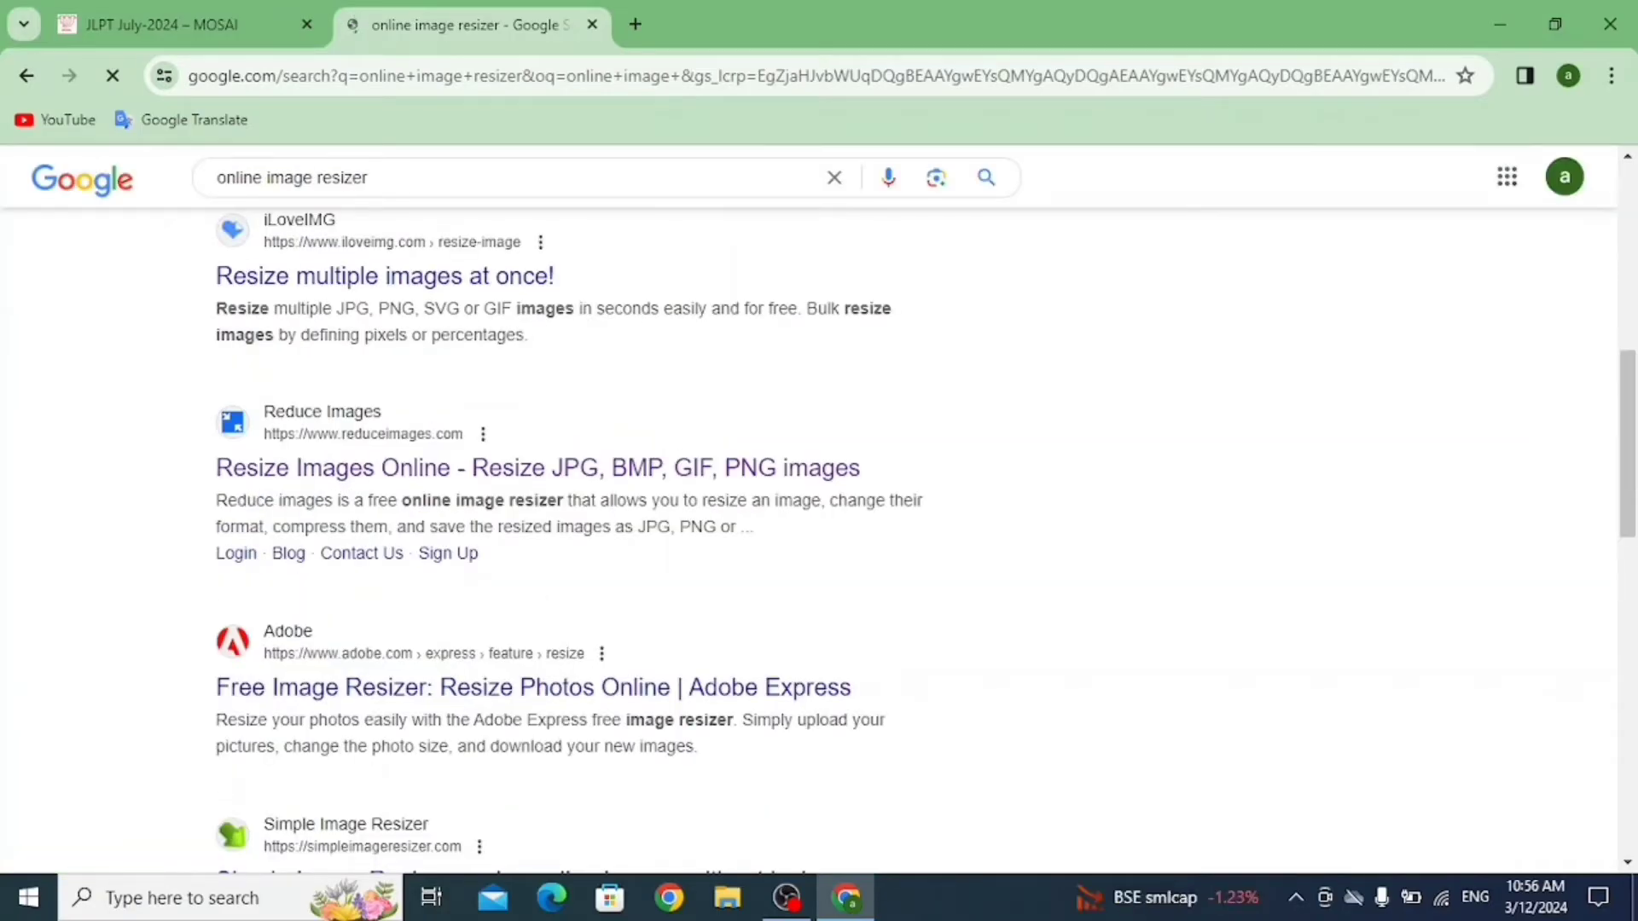
pyautogui.scroll(-4, 538, 520)
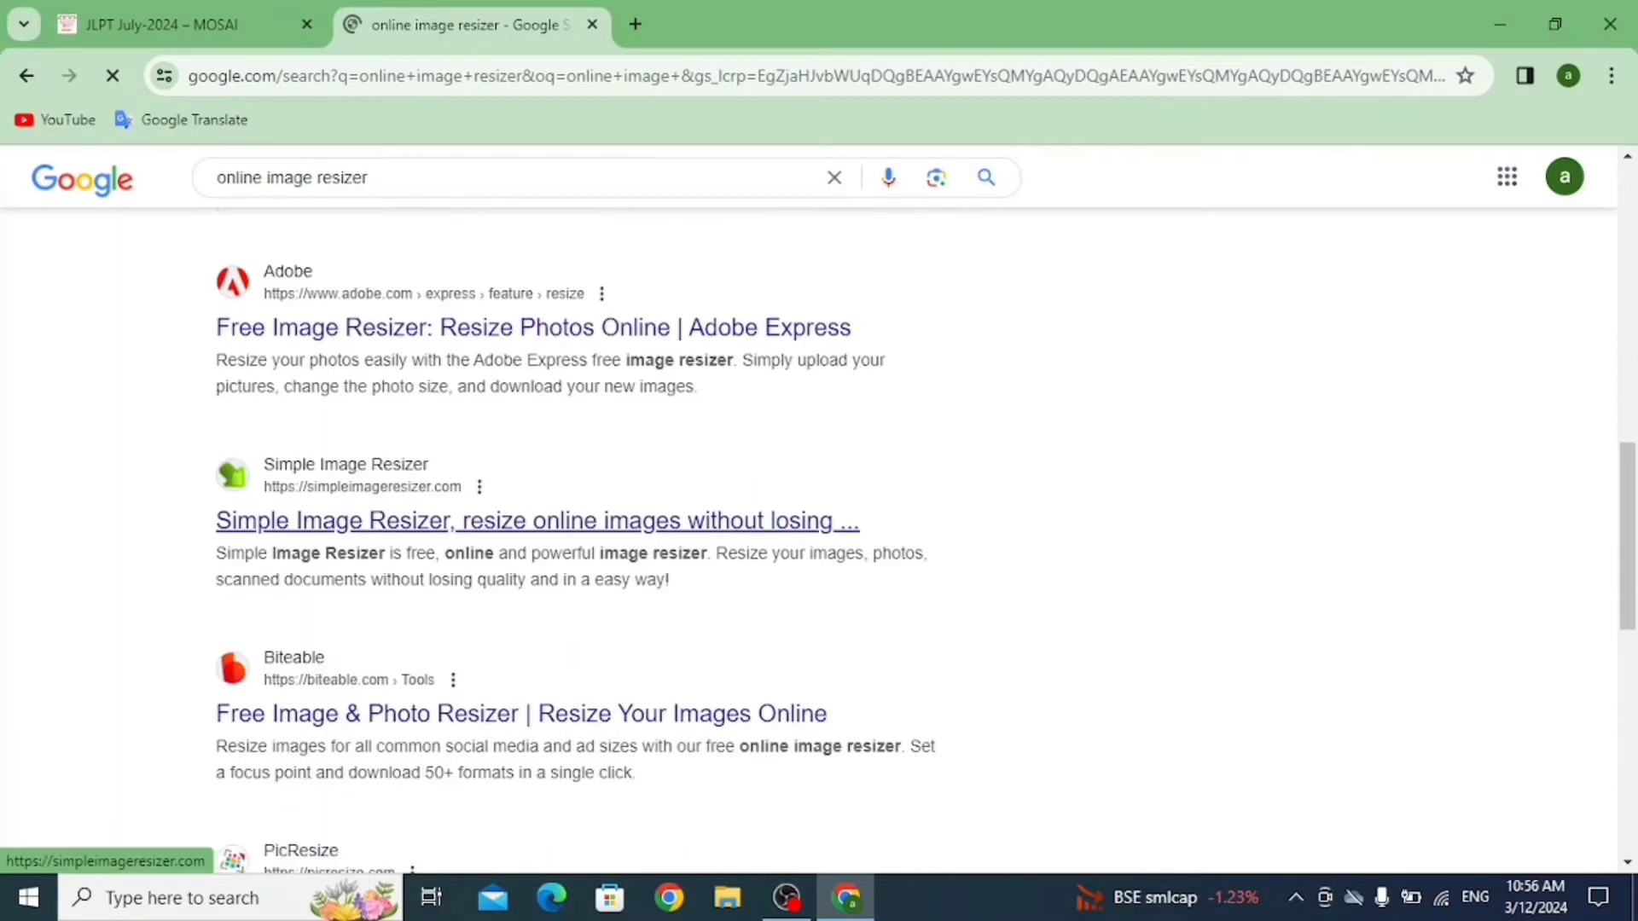
pyautogui.scroll(8, 537, 521)
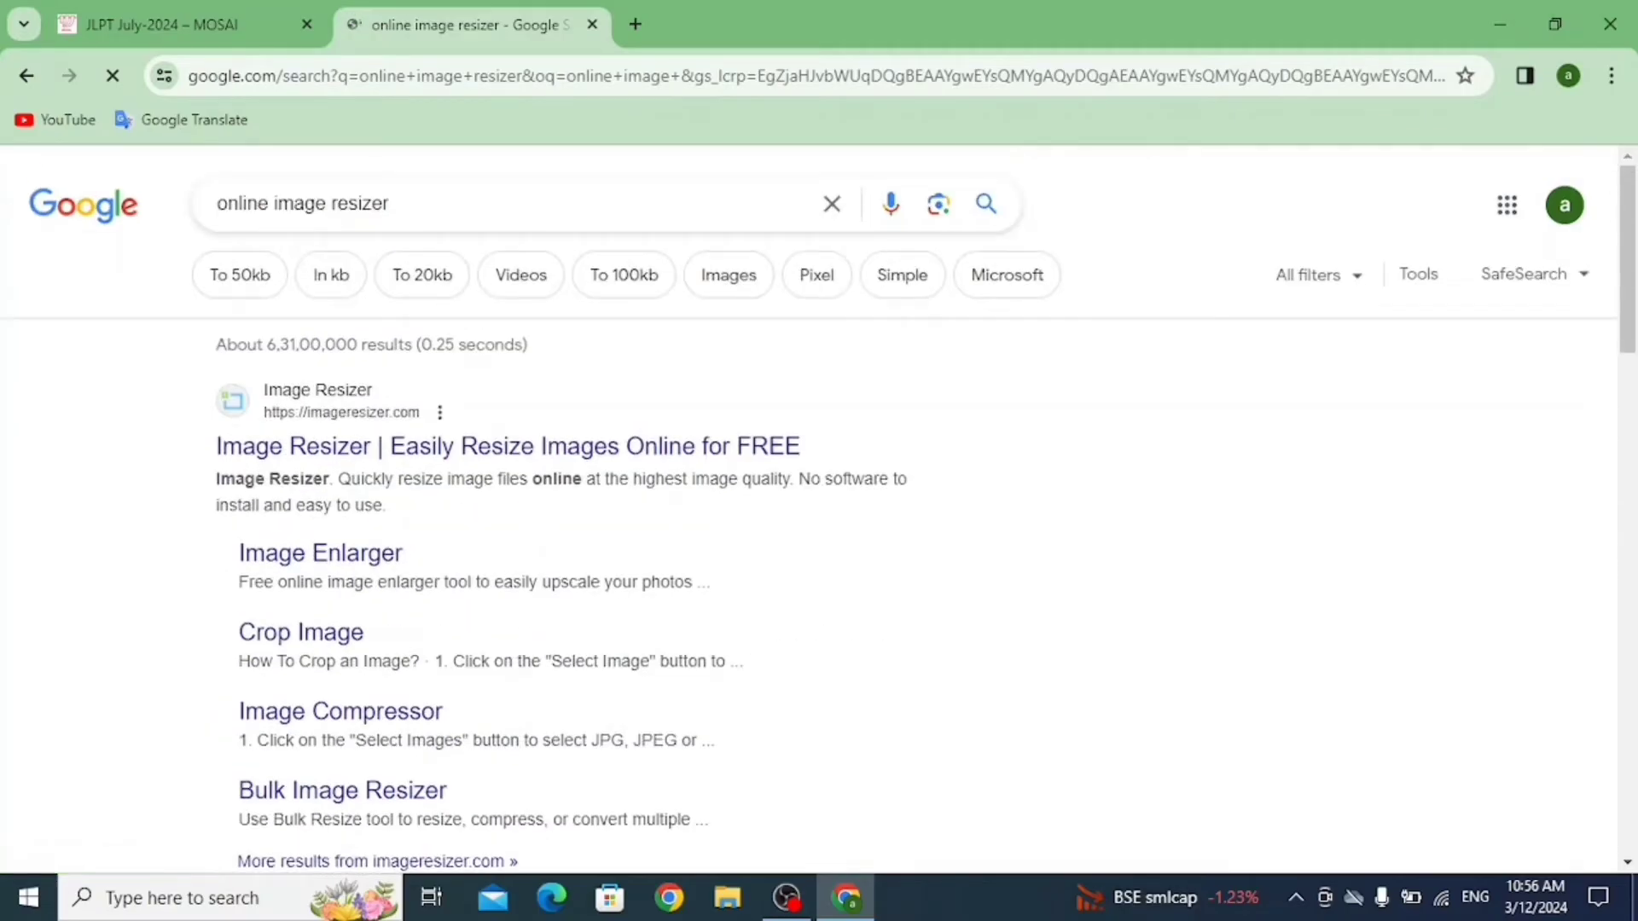
# Look over the imageresizer.com site, then close its tab to return to MOSAI.
pyautogui.click(512, 447)
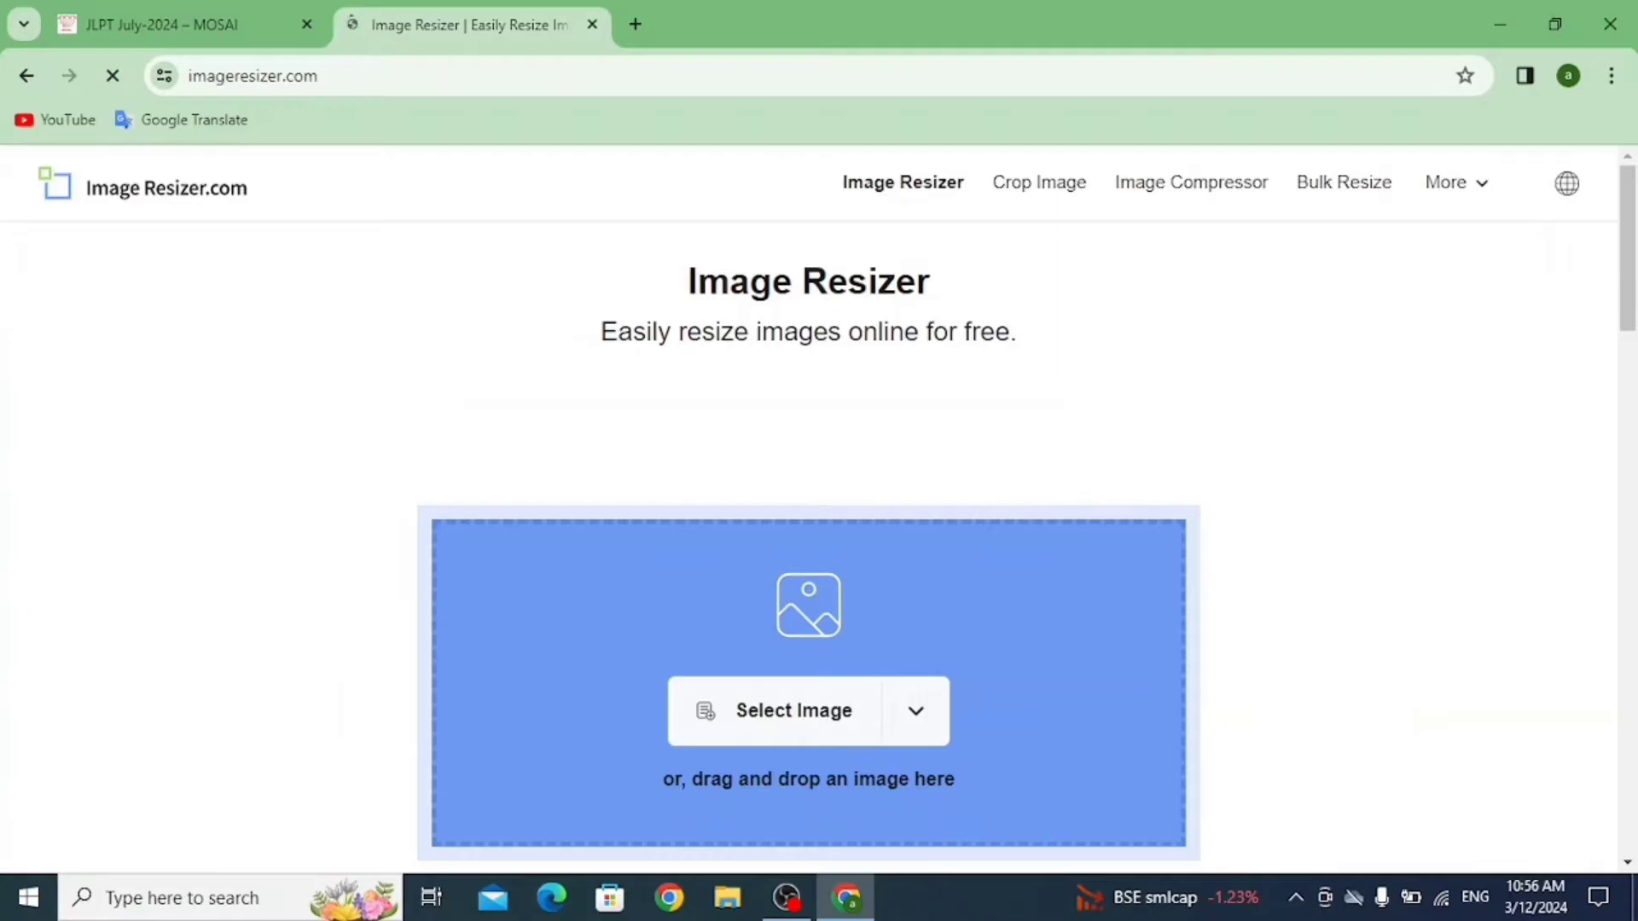
pyautogui.scroll(-5, 809, 512)
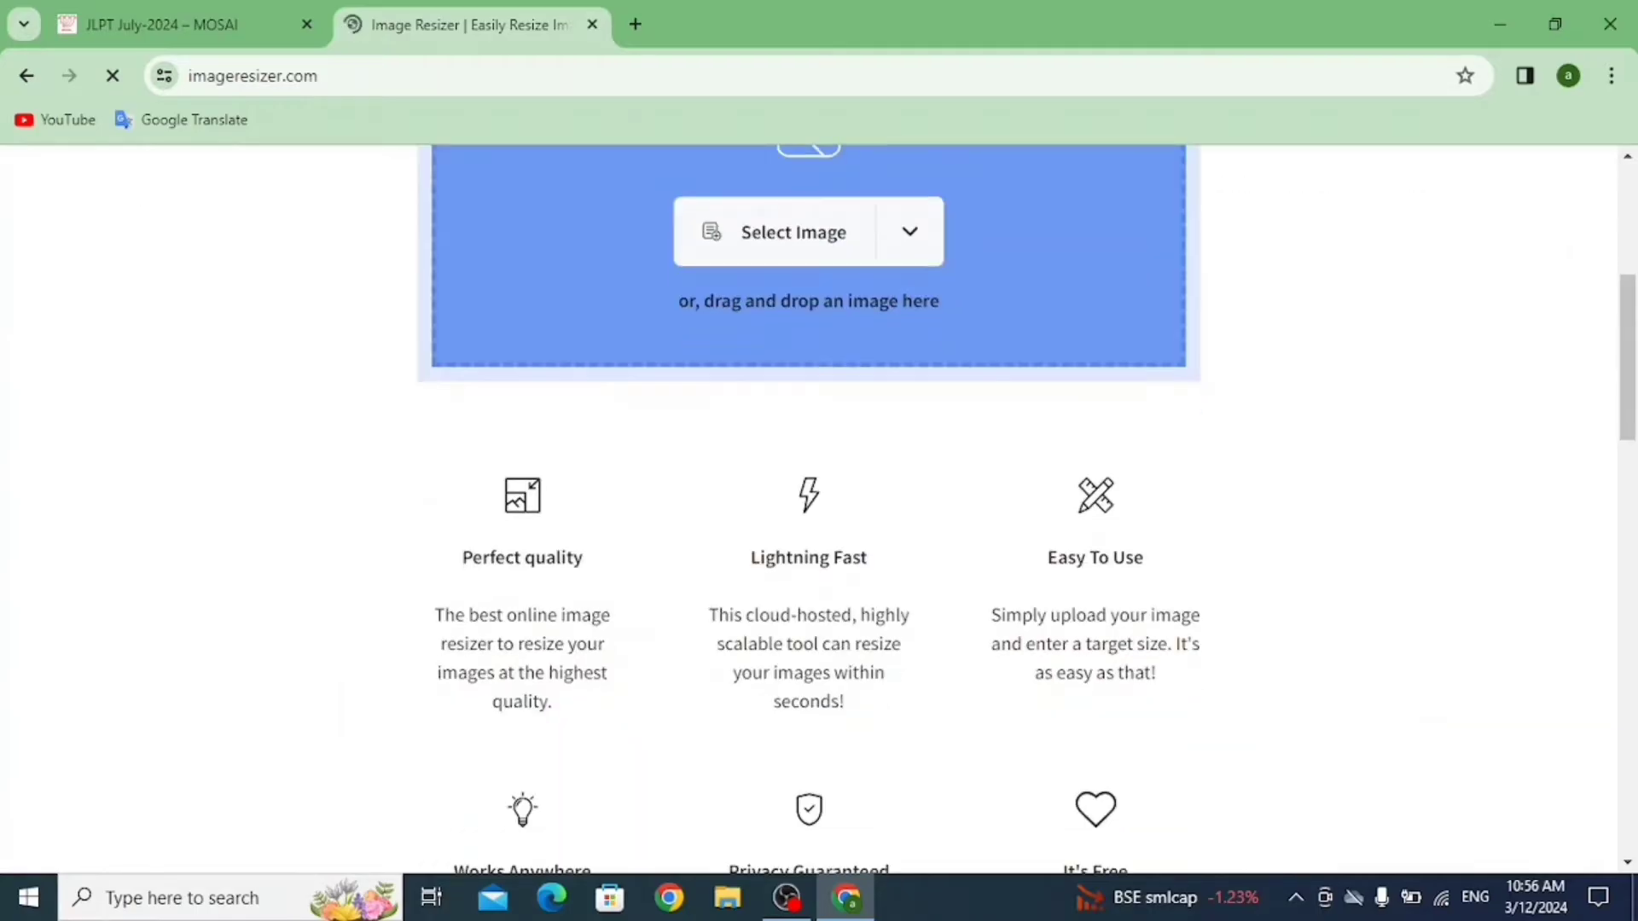
pyautogui.scroll(4, 809, 511)
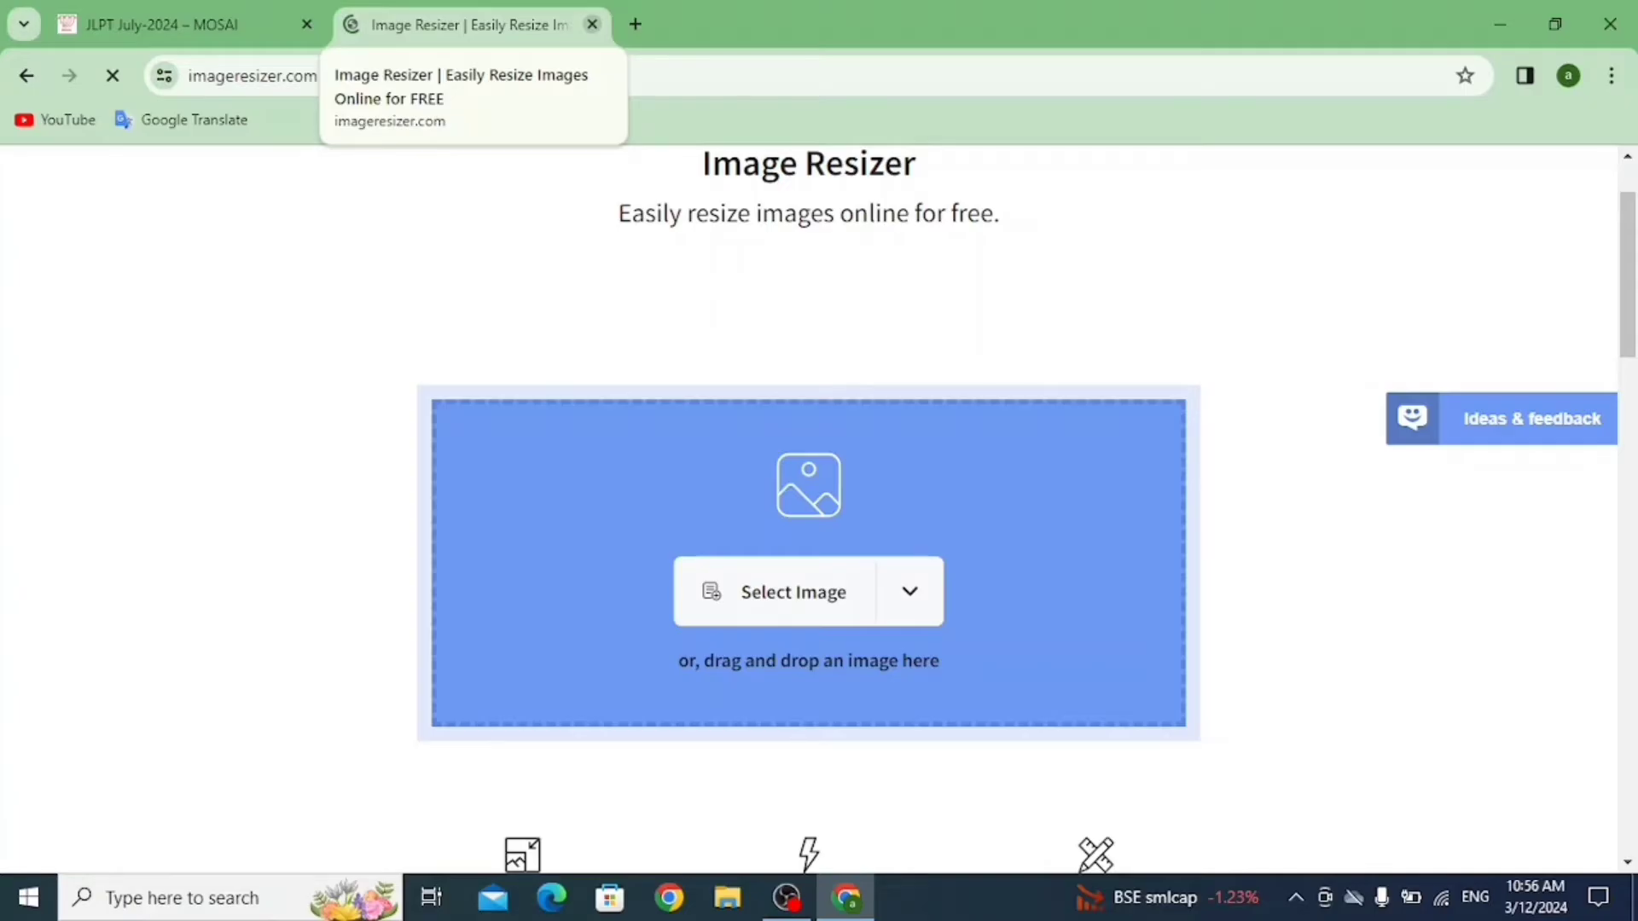
pyautogui.click(592, 24)
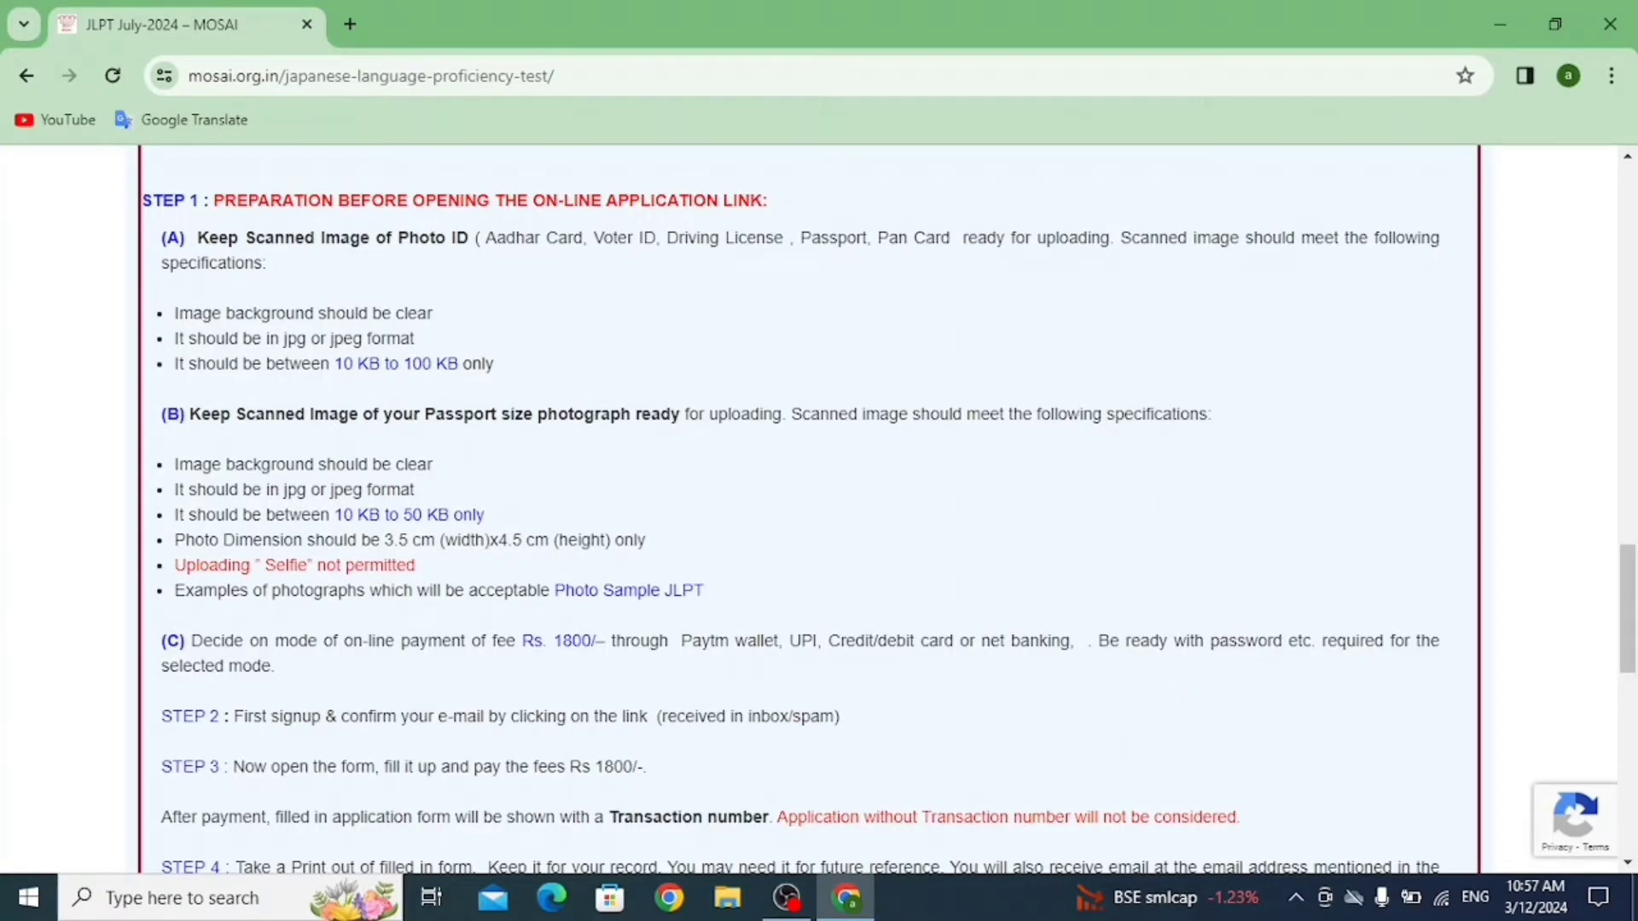
# Open the JLPT July 2024 registration signup form on the MOSAI portal.
pyautogui.scroll(-7, 629, 701)
pyautogui.scroll(8, 629, 701)
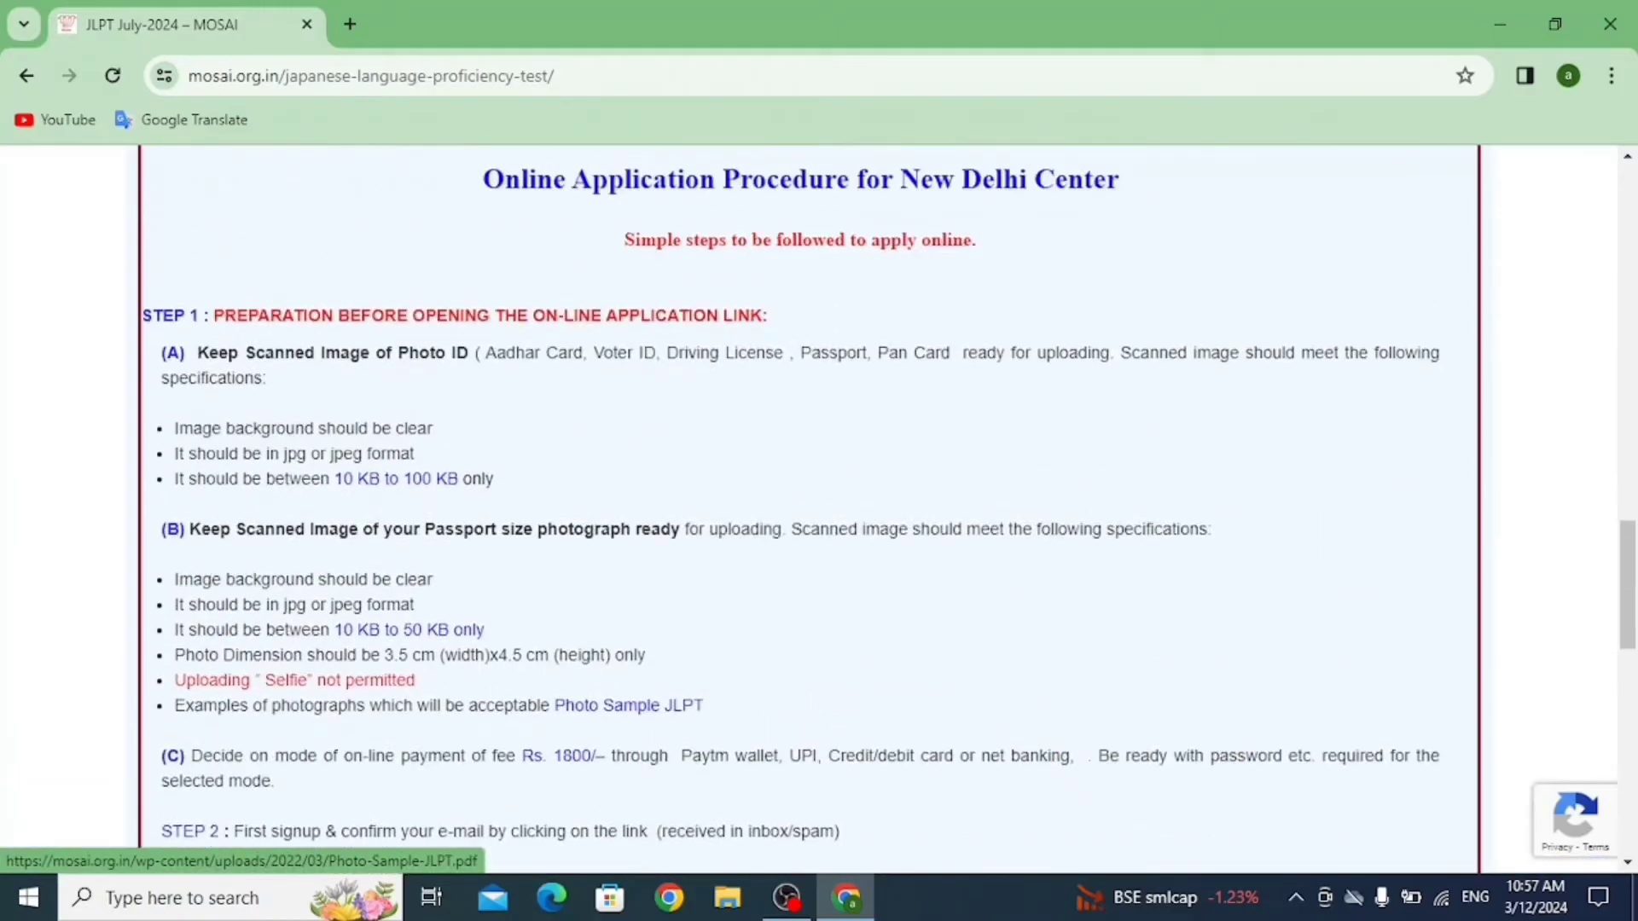
pyautogui.scroll(-3, 629, 702)
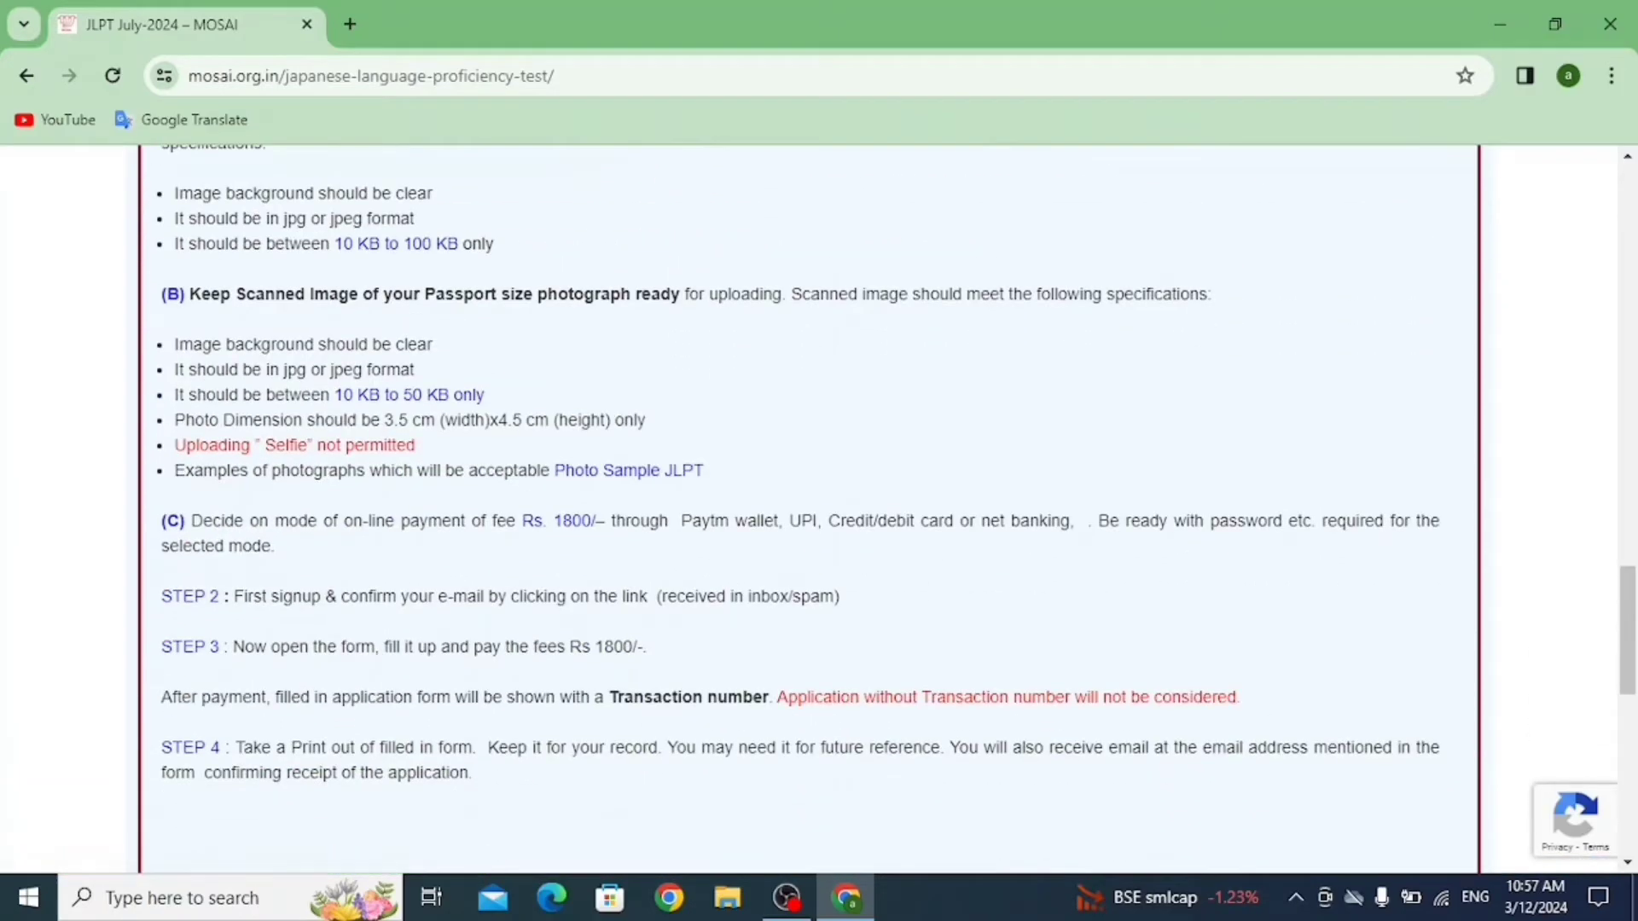
pyautogui.scroll(-4, 809, 508)
pyautogui.click(740, 549)
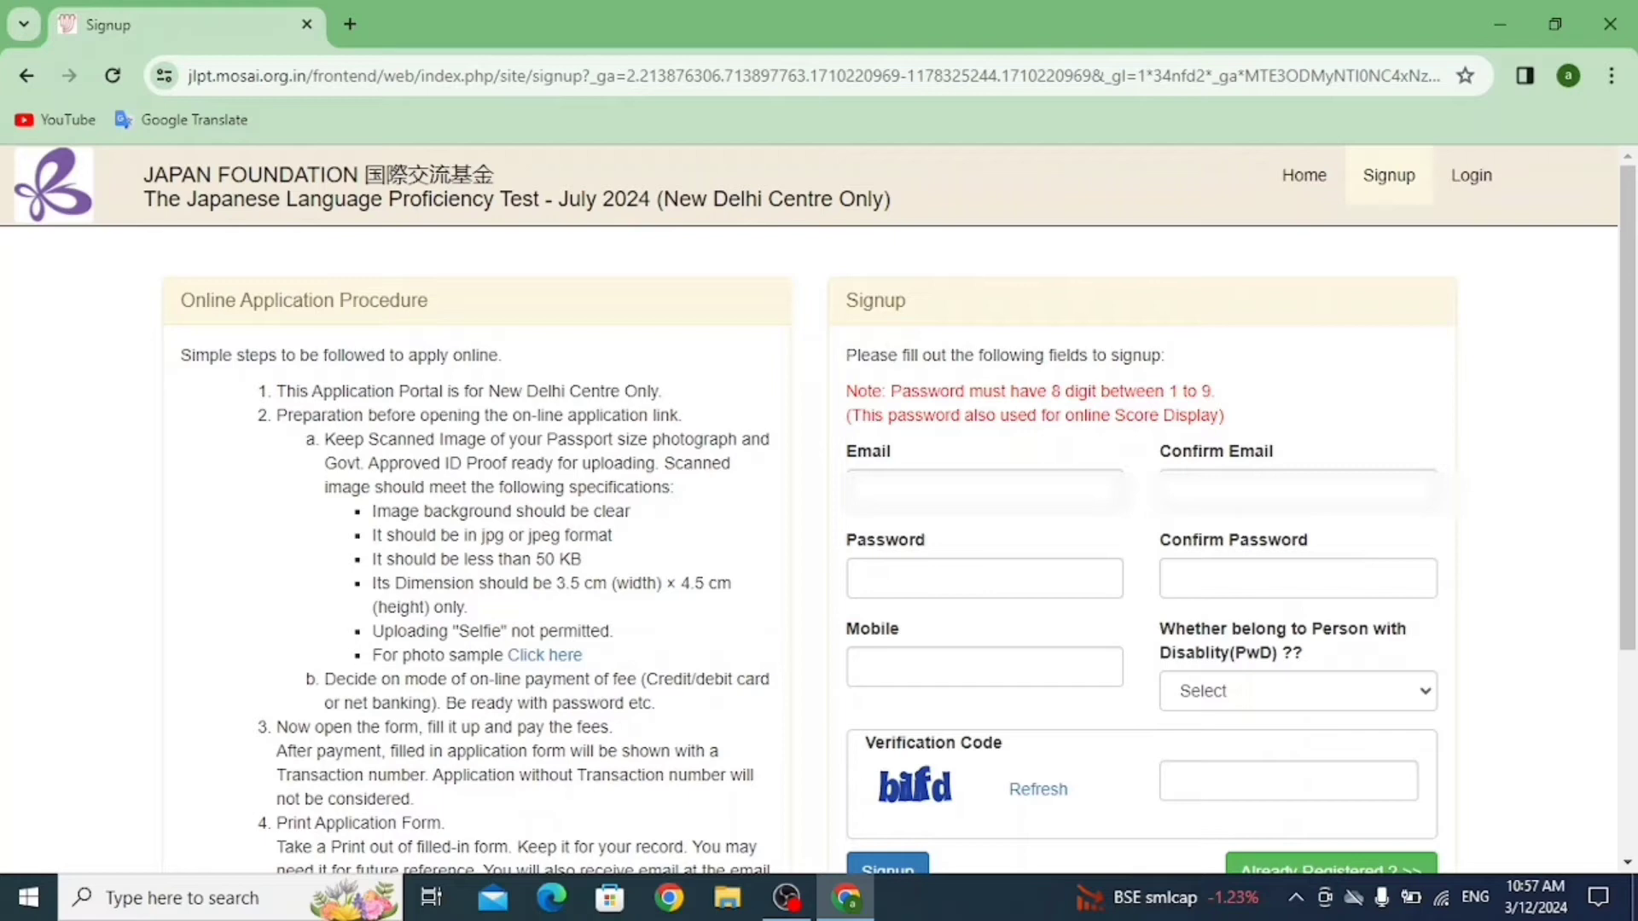
# Enter the applicant's e-mail address in both Email and Confirm Email.
pyautogui.click(863, 491)
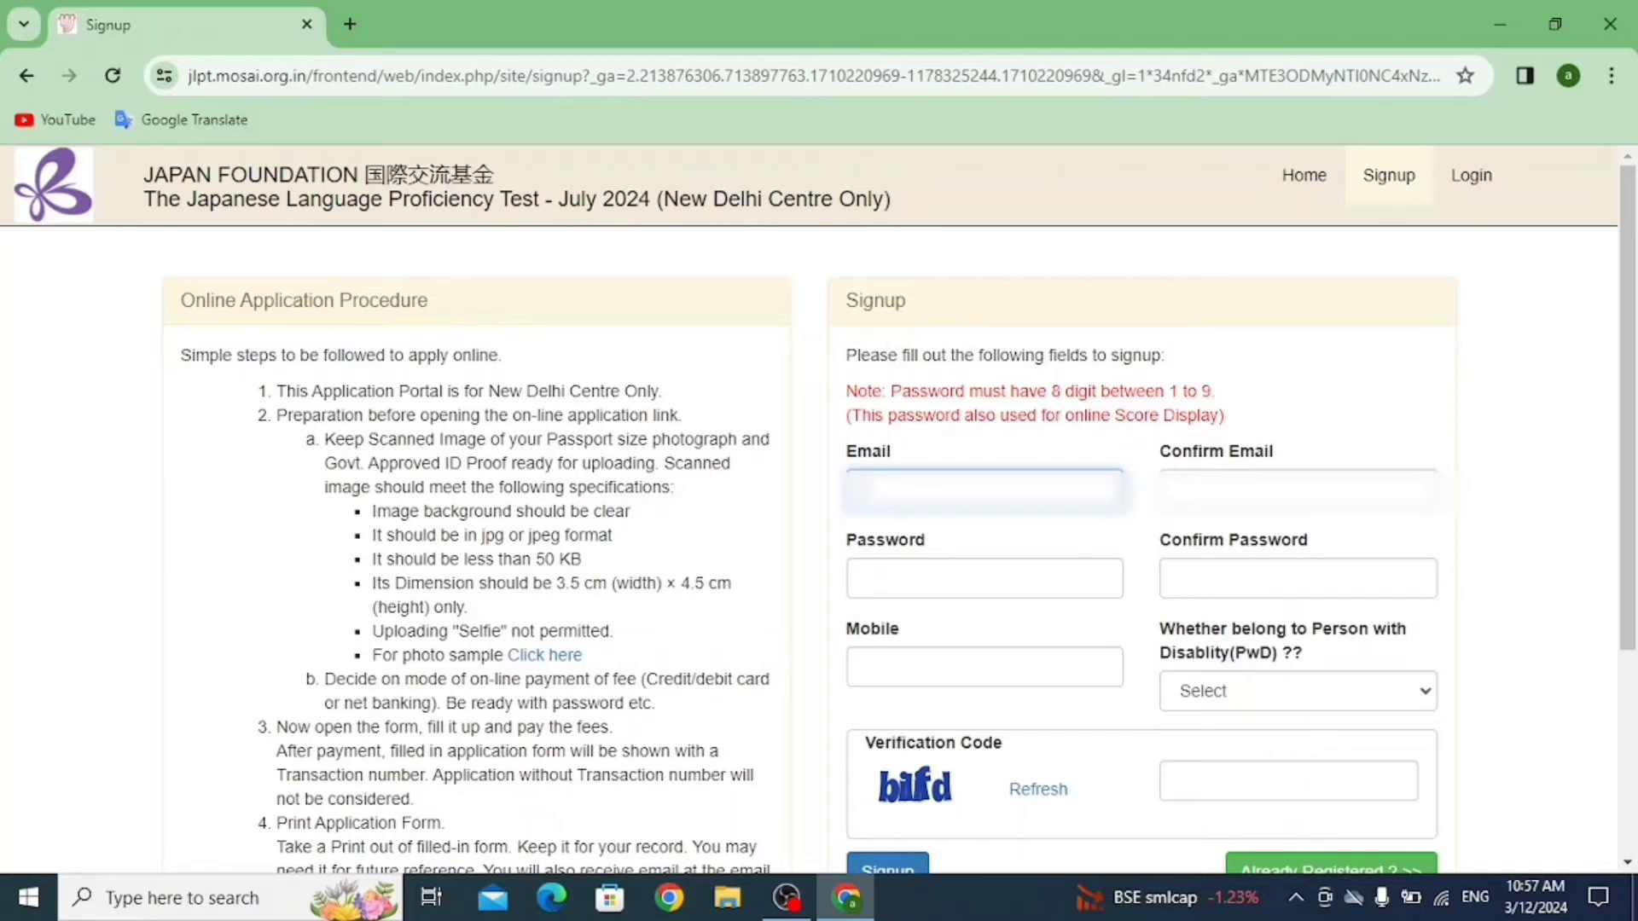
pyautogui.write('ad***')
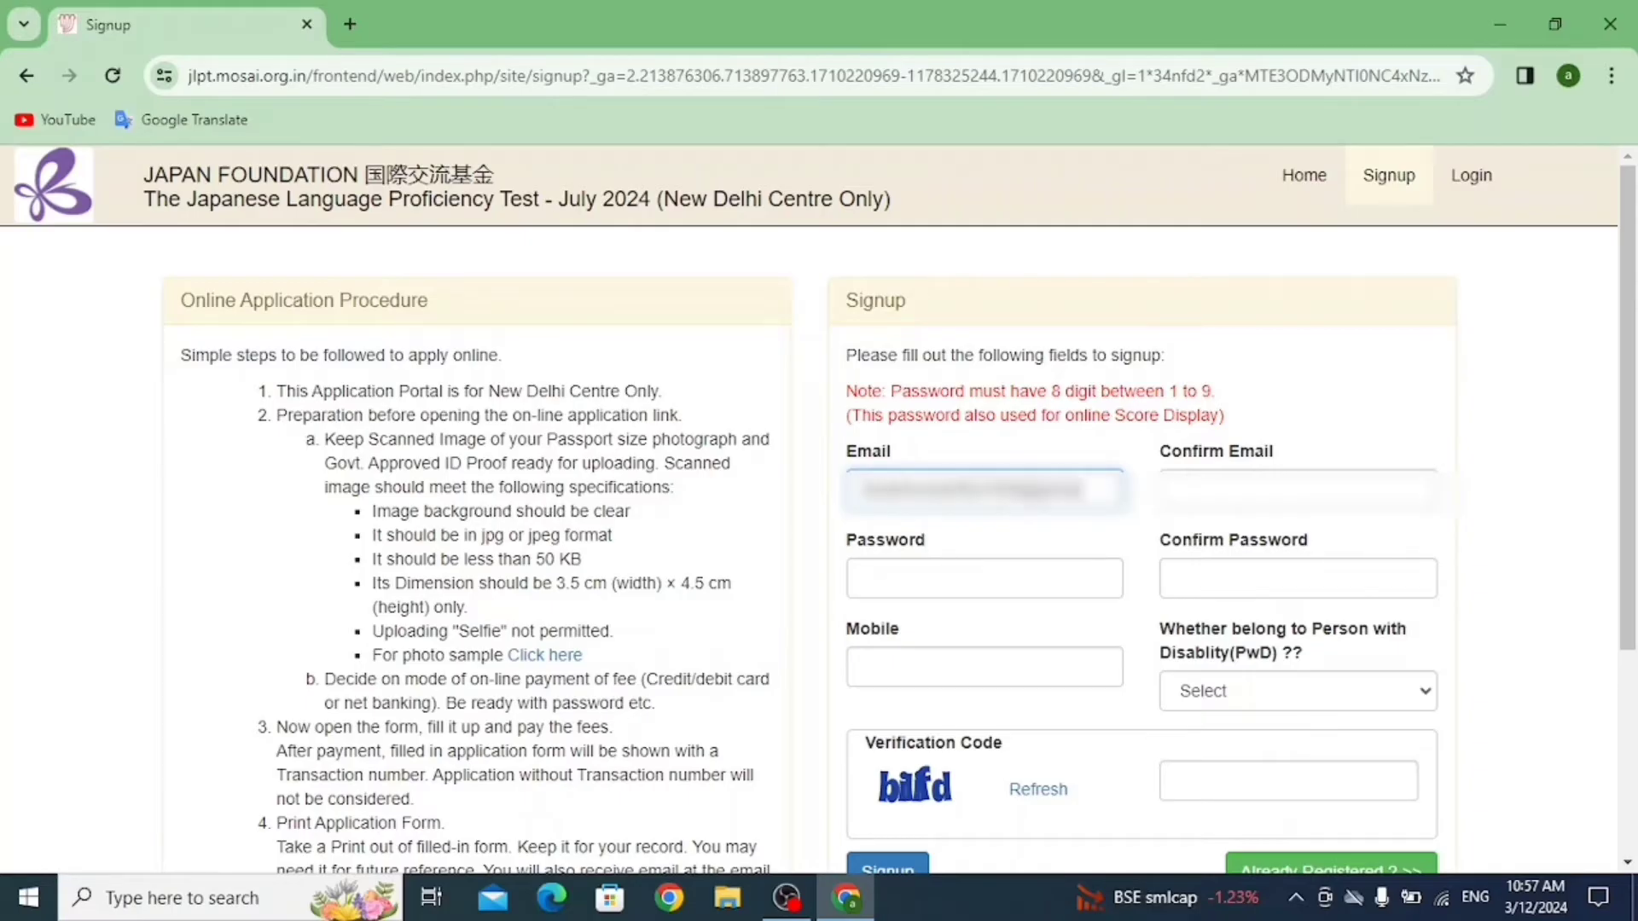
pyautogui.write('com')
pyautogui.moveTo(1111, 491); pyautogui.dragTo(860, 491)
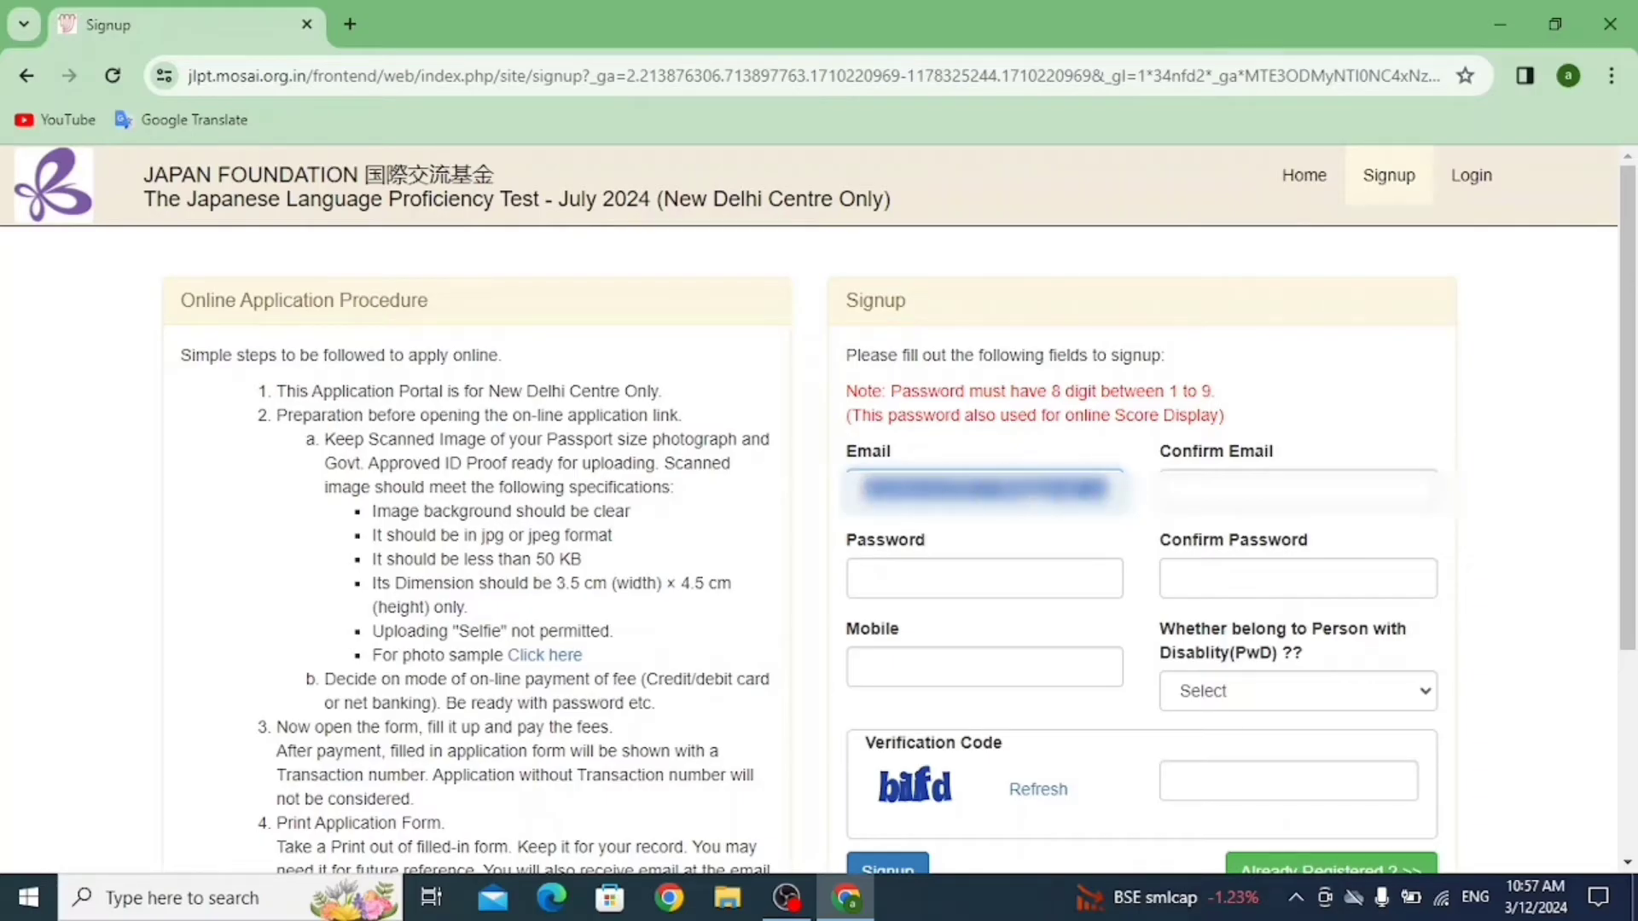
pyautogui.click(1297, 491)
pyautogui.hotkey('ctrl', 'v')
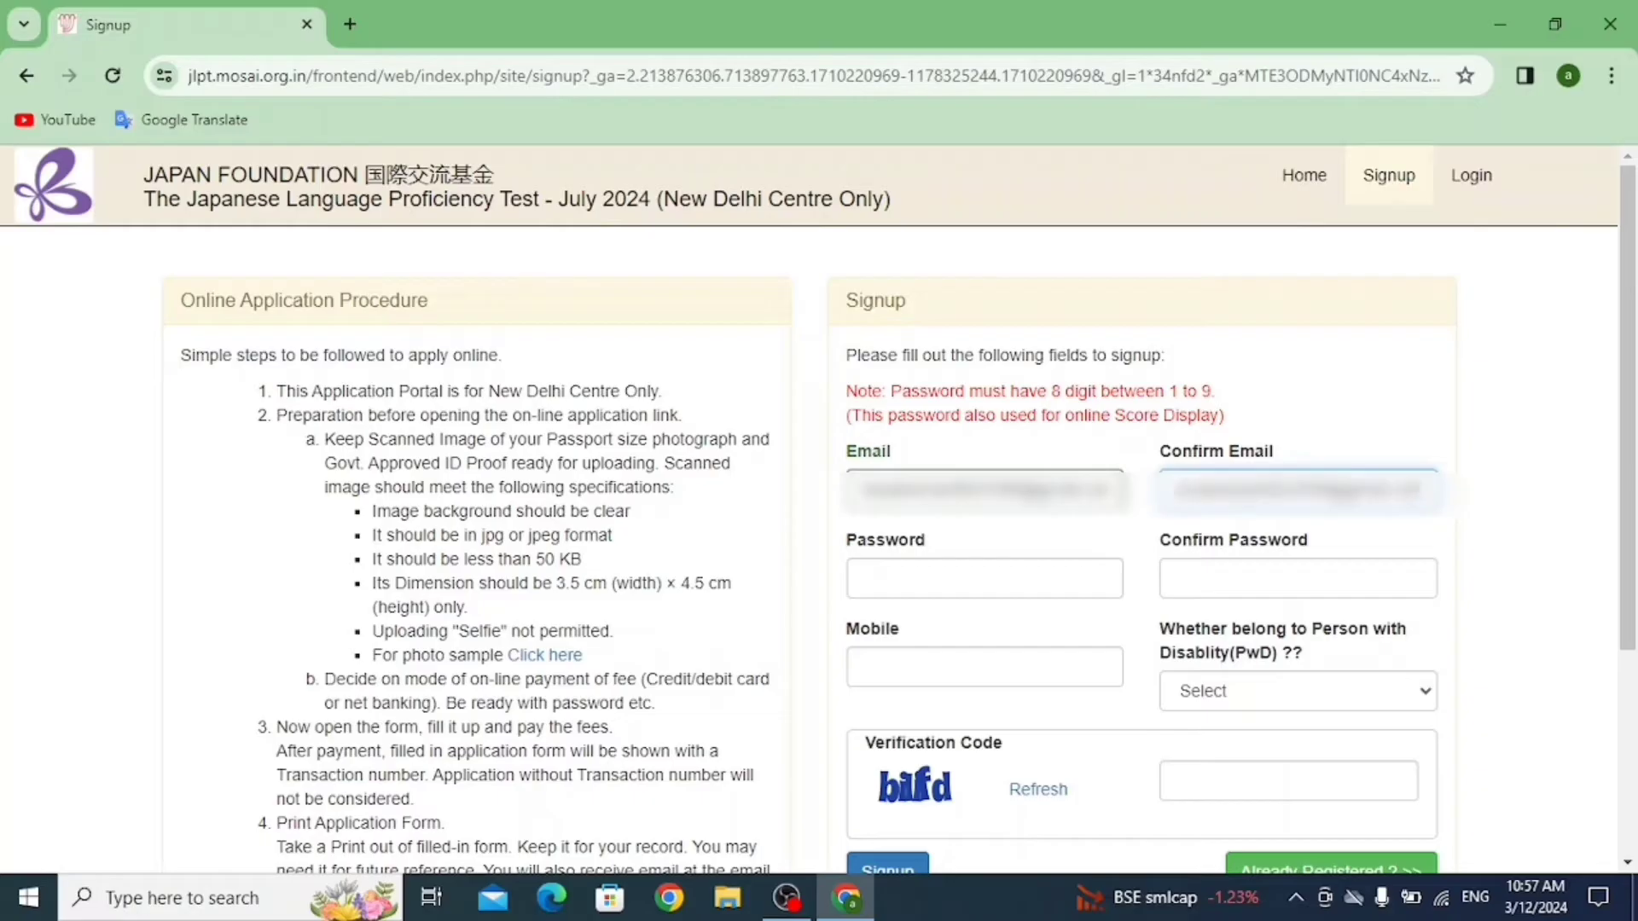
pyautogui.click(938, 578)
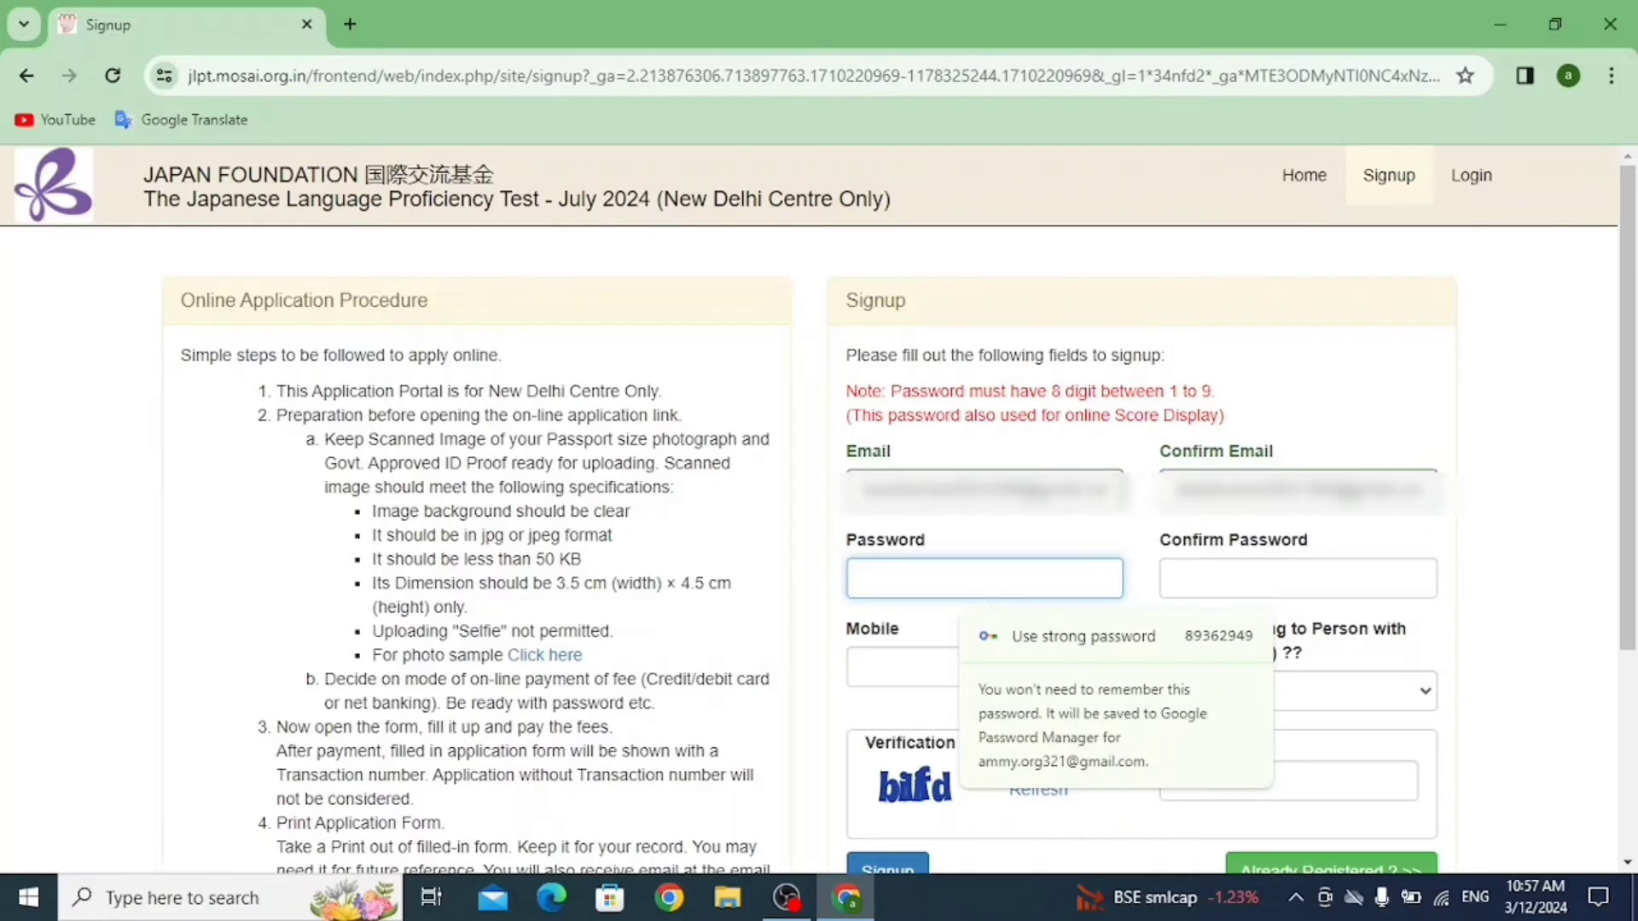
# Set a valid 8-digit numeric password in Password and Confirm Password, replacing the rejected entry.
pyautogui.write('1')
pyautogui.write('•••••')
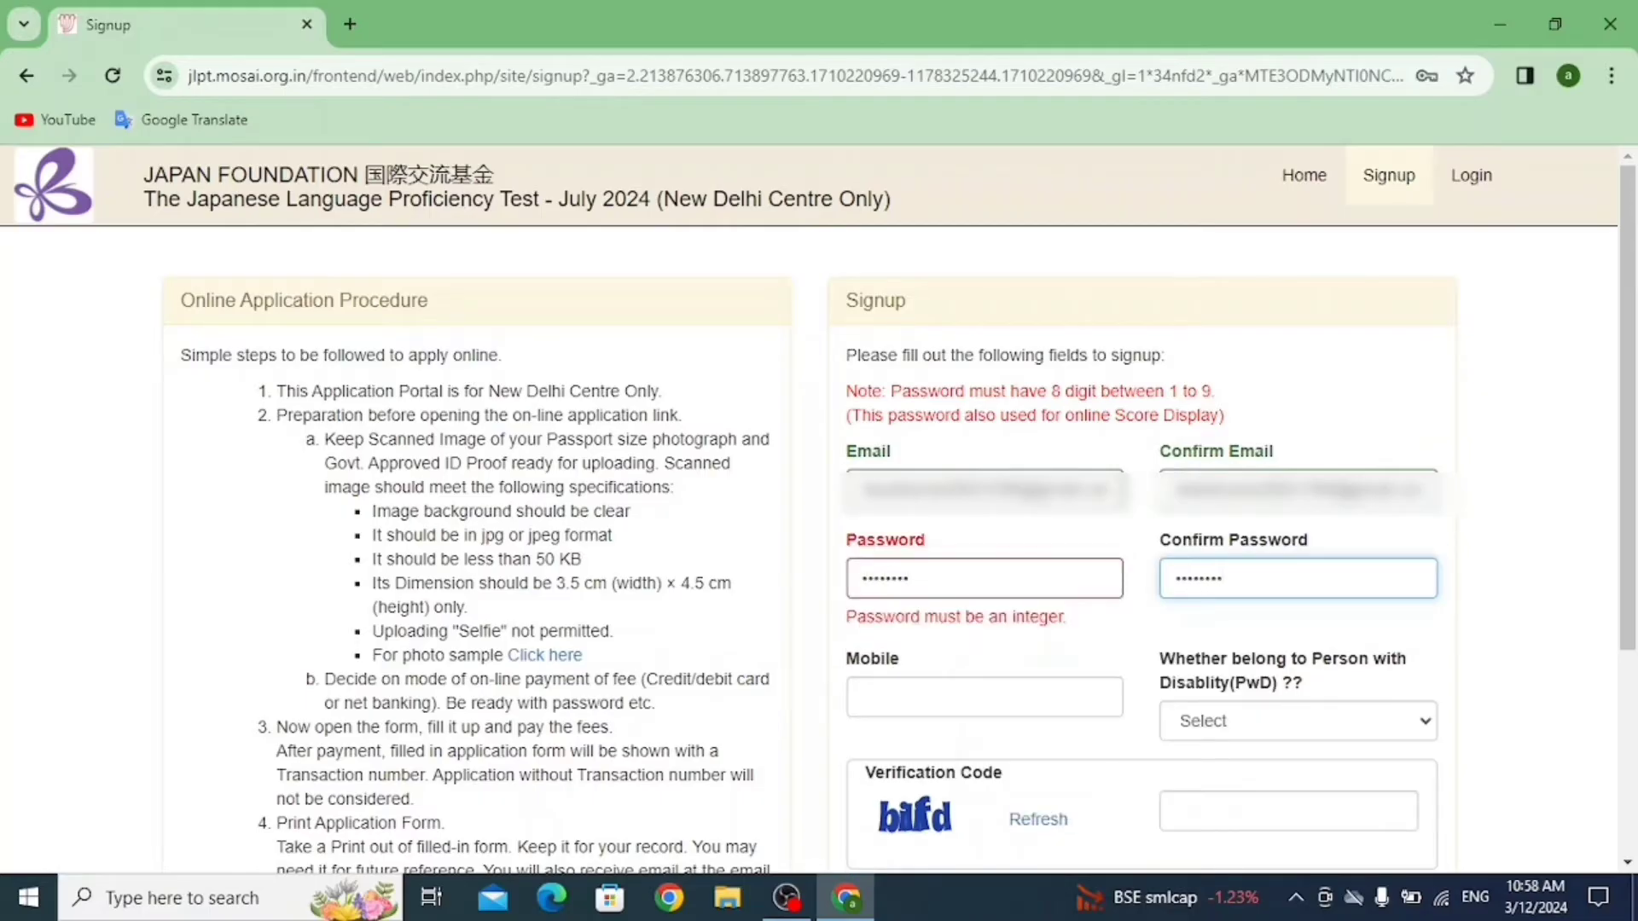
pyautogui.click(913, 578)
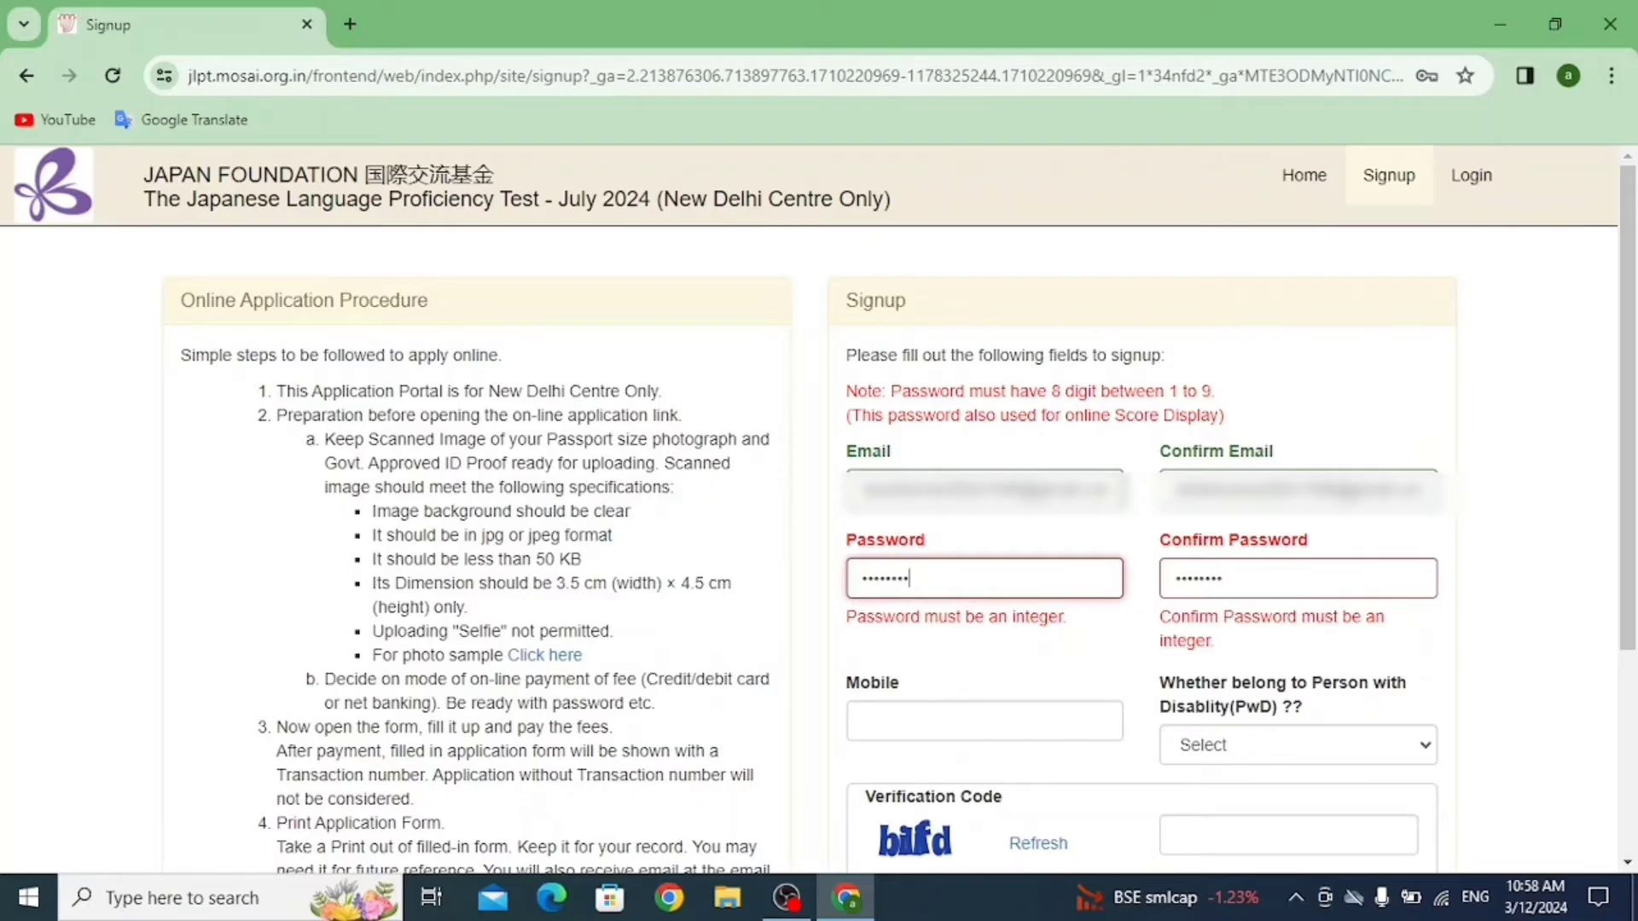
pyautogui.click(1223, 578)
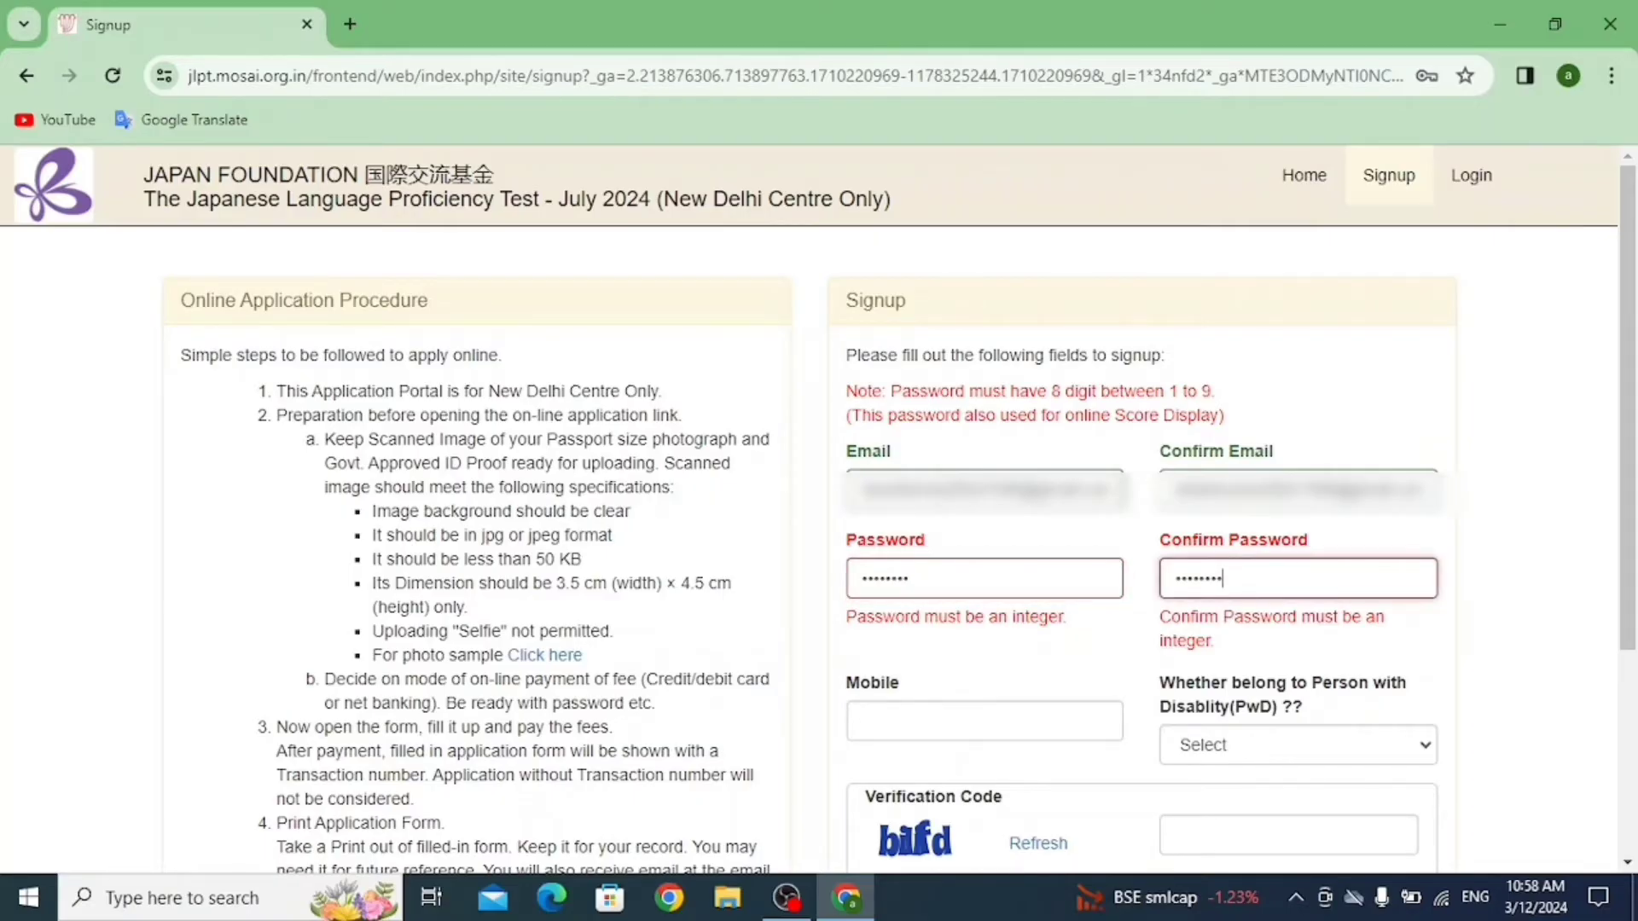
pyautogui.click(1314, 652)
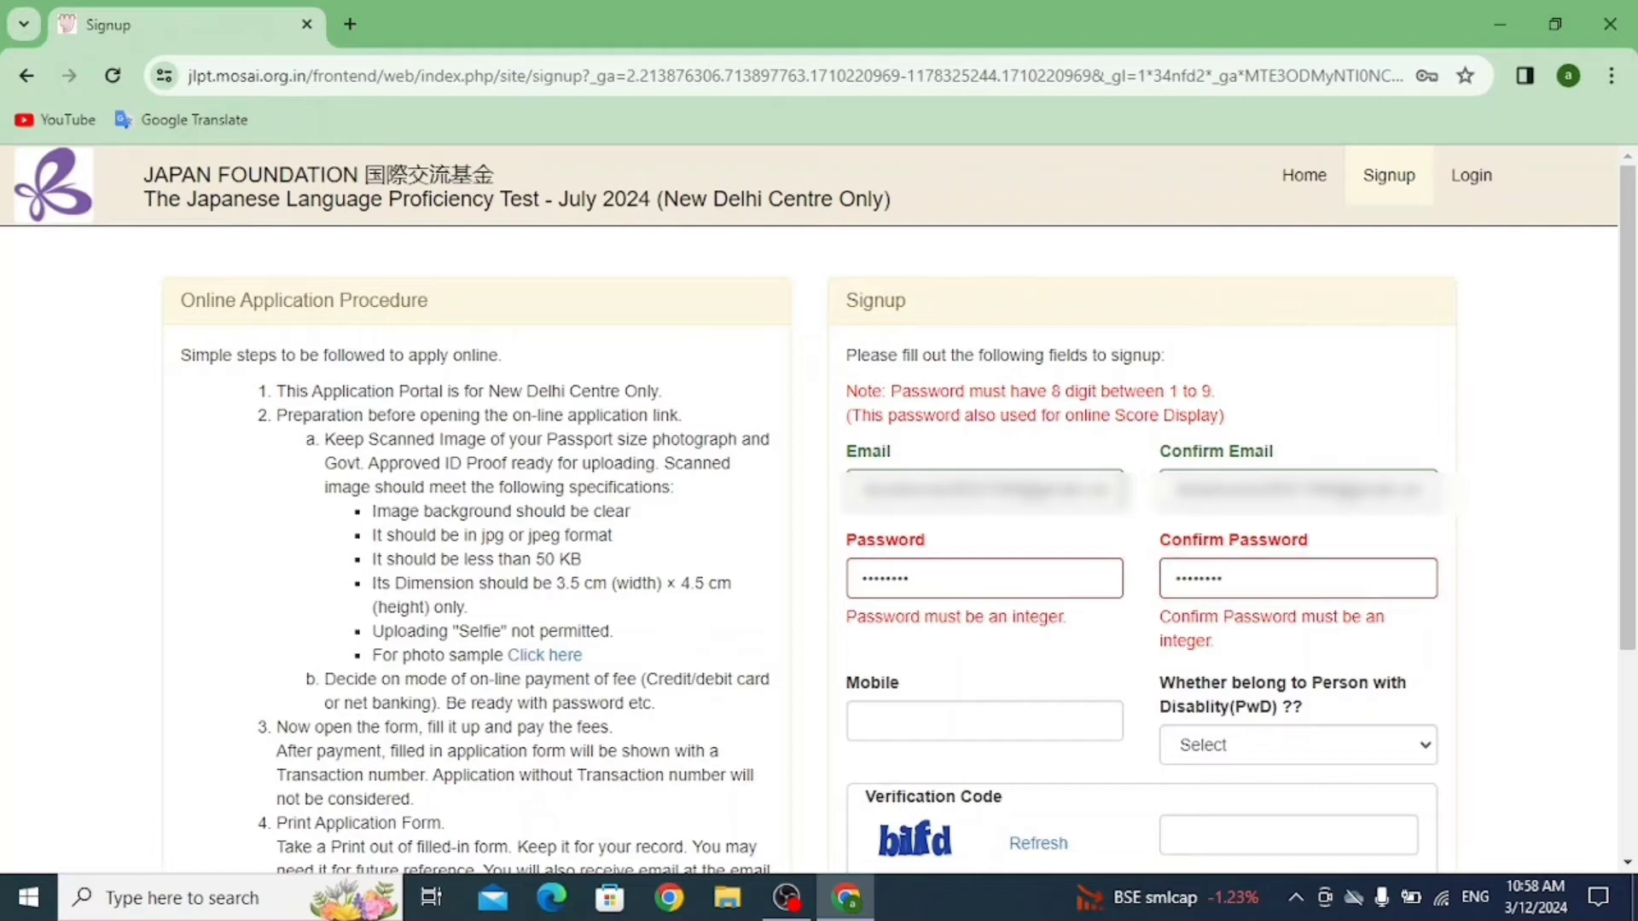
pyautogui.click(985, 721)
pyautogui.doubleClick(887, 578)
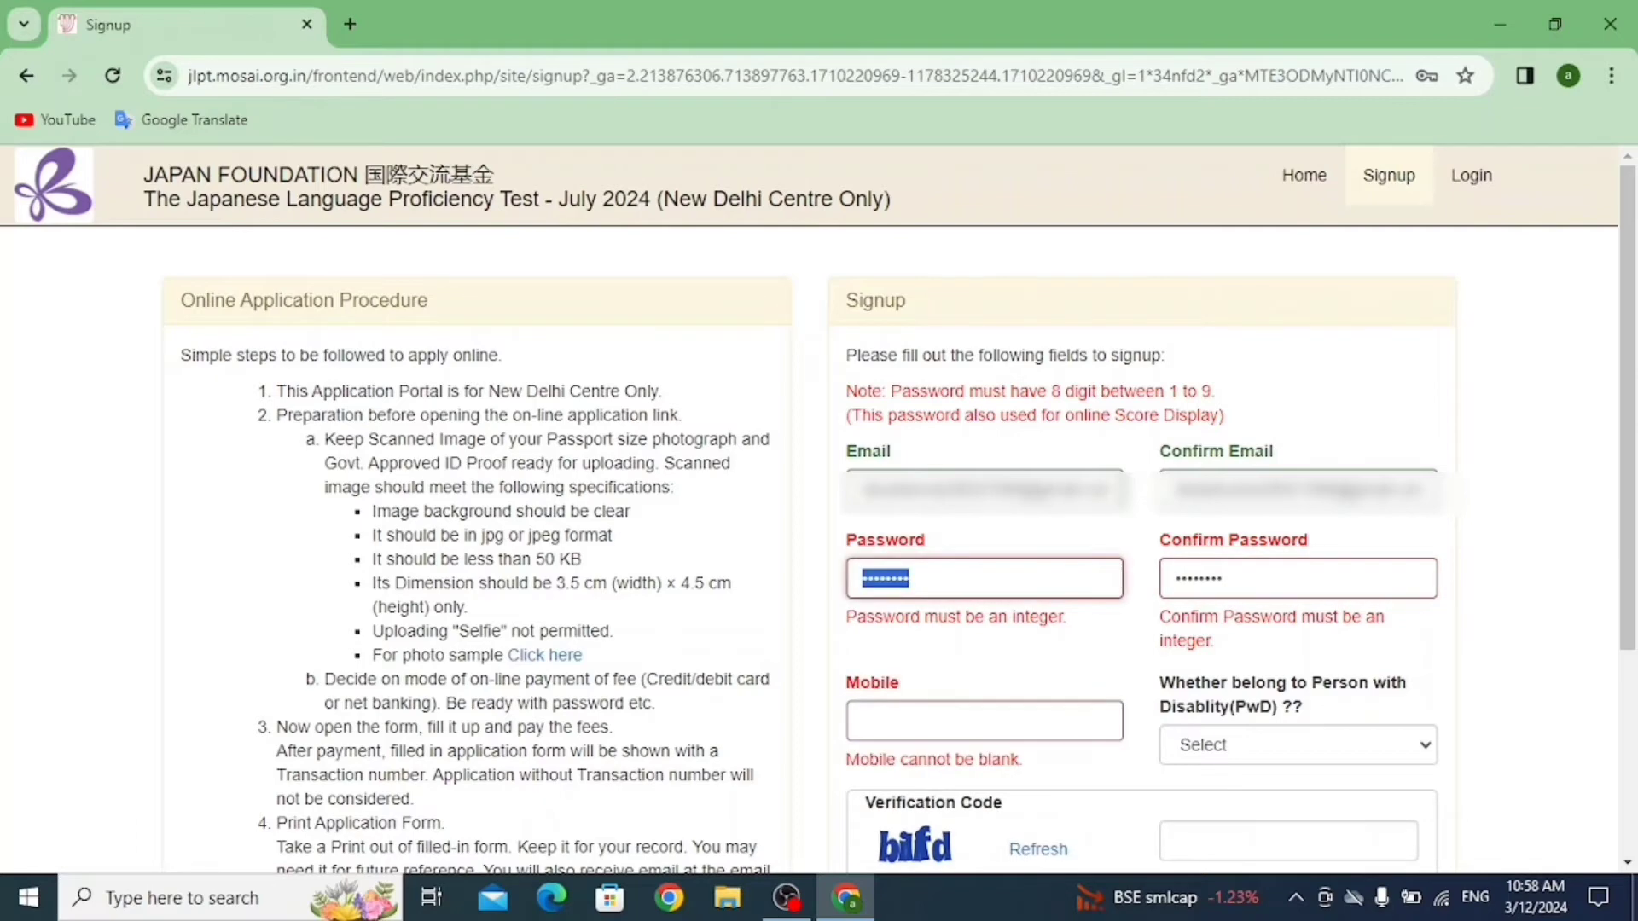
pyautogui.press('BackSpace')
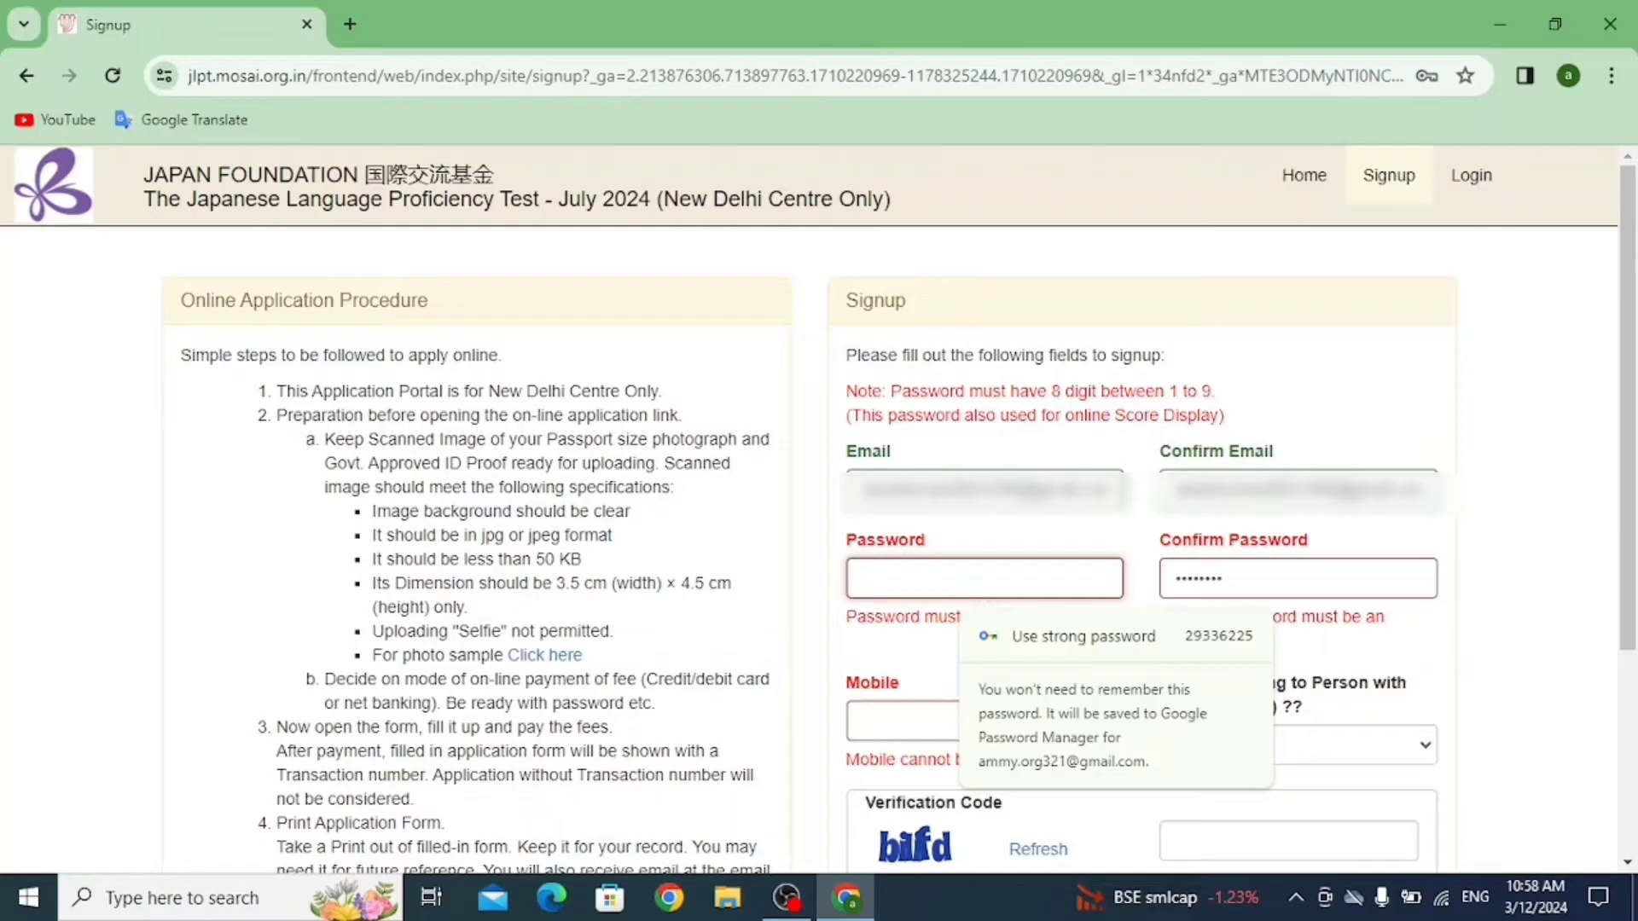
pyautogui.hotkey('ctrl', 'v')
pyautogui.press('Tab')
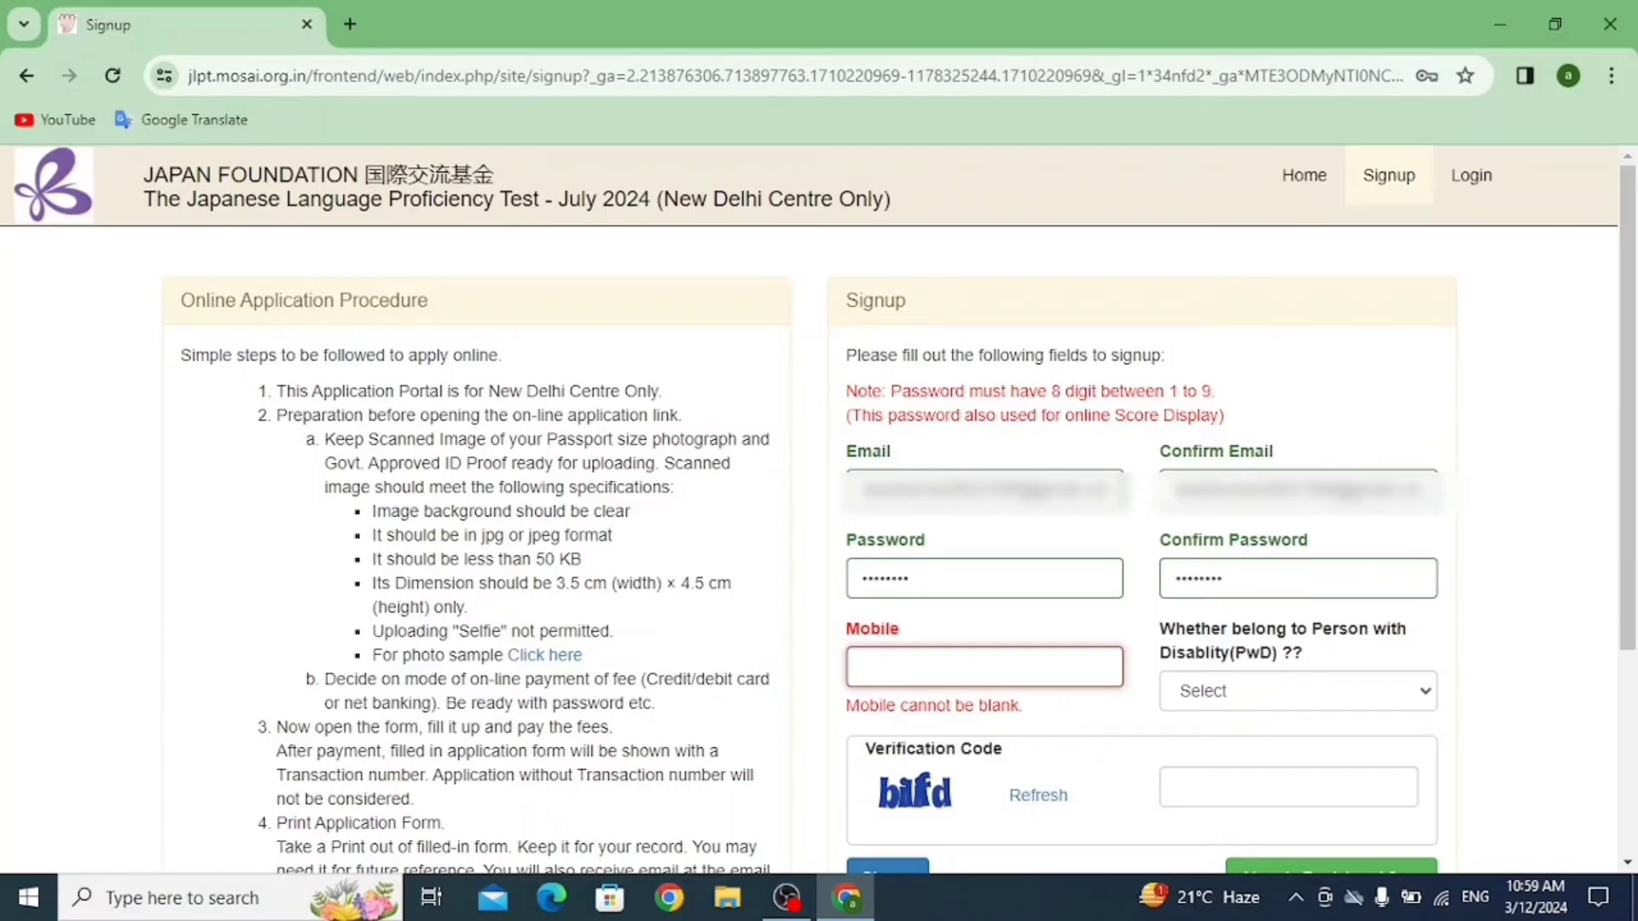
# Enter the mobile number, answer No for PwD, fill in the verification code and submit signup.
pyautogui.hotkey('ctrl', 'v')
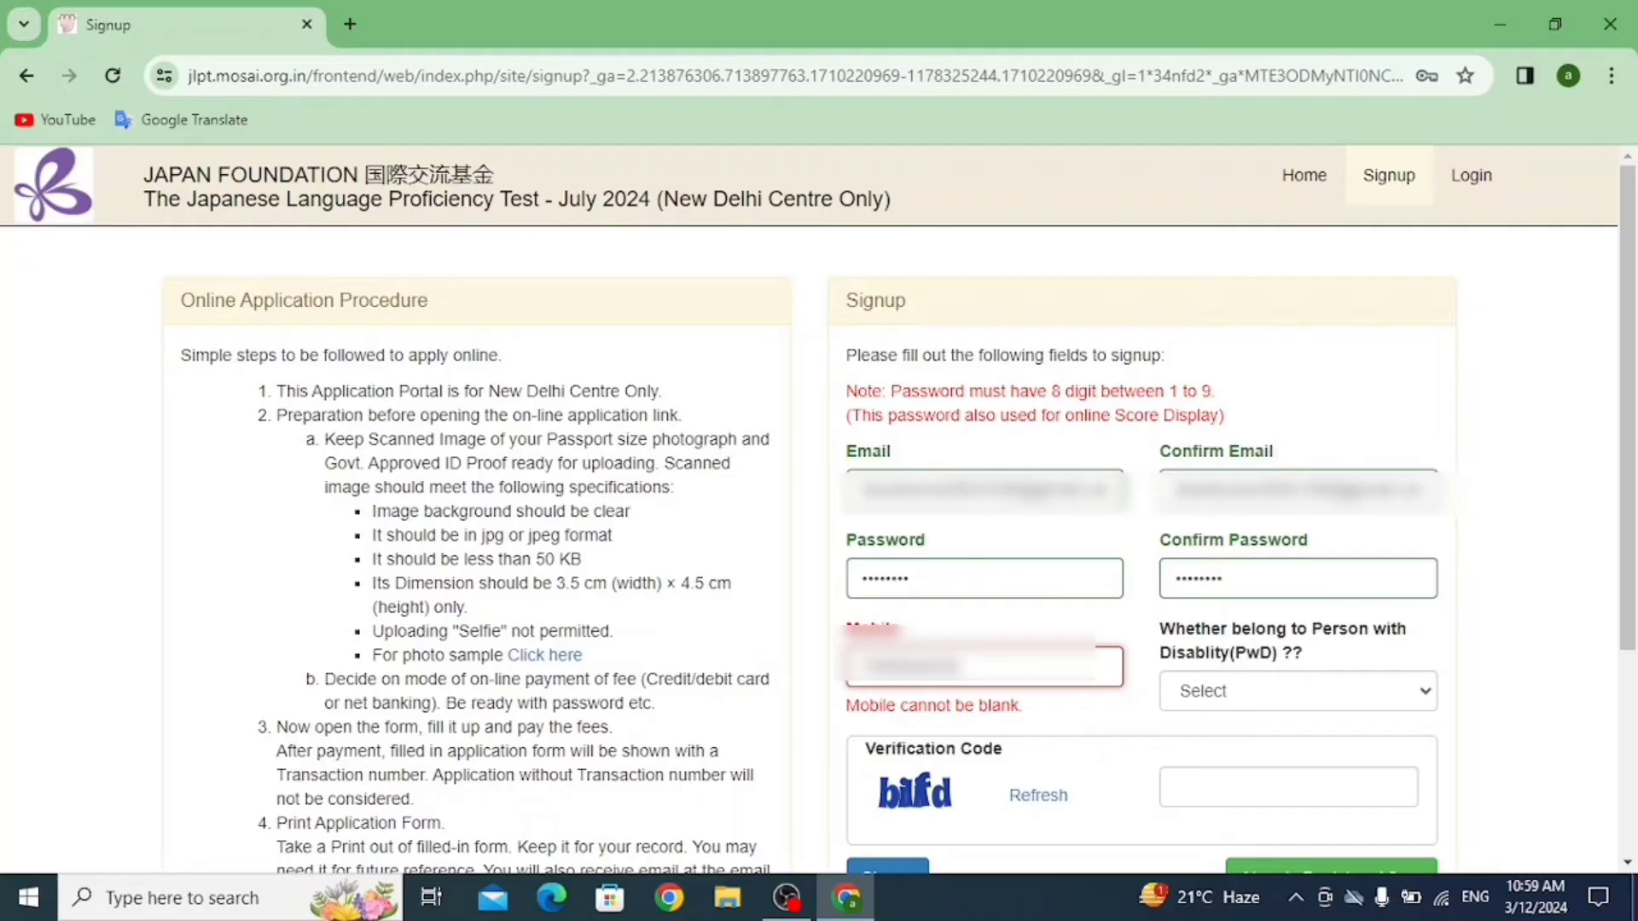
pyautogui.click(1297, 691)
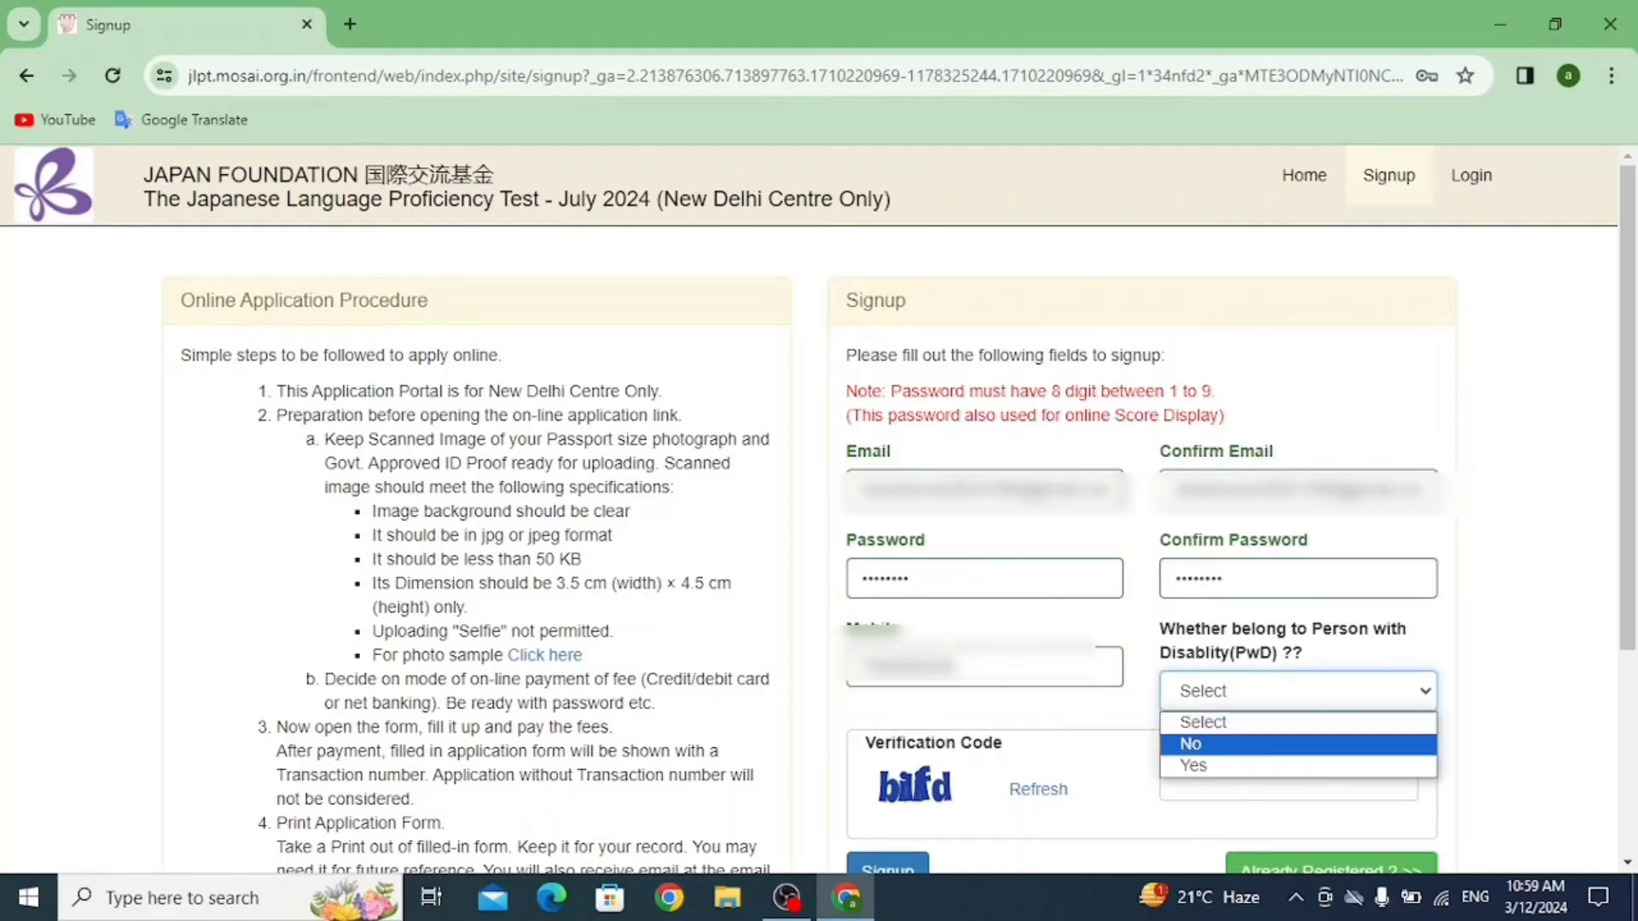
pyautogui.click(1195, 744)
pyautogui.scroll(-2, 1194, 744)
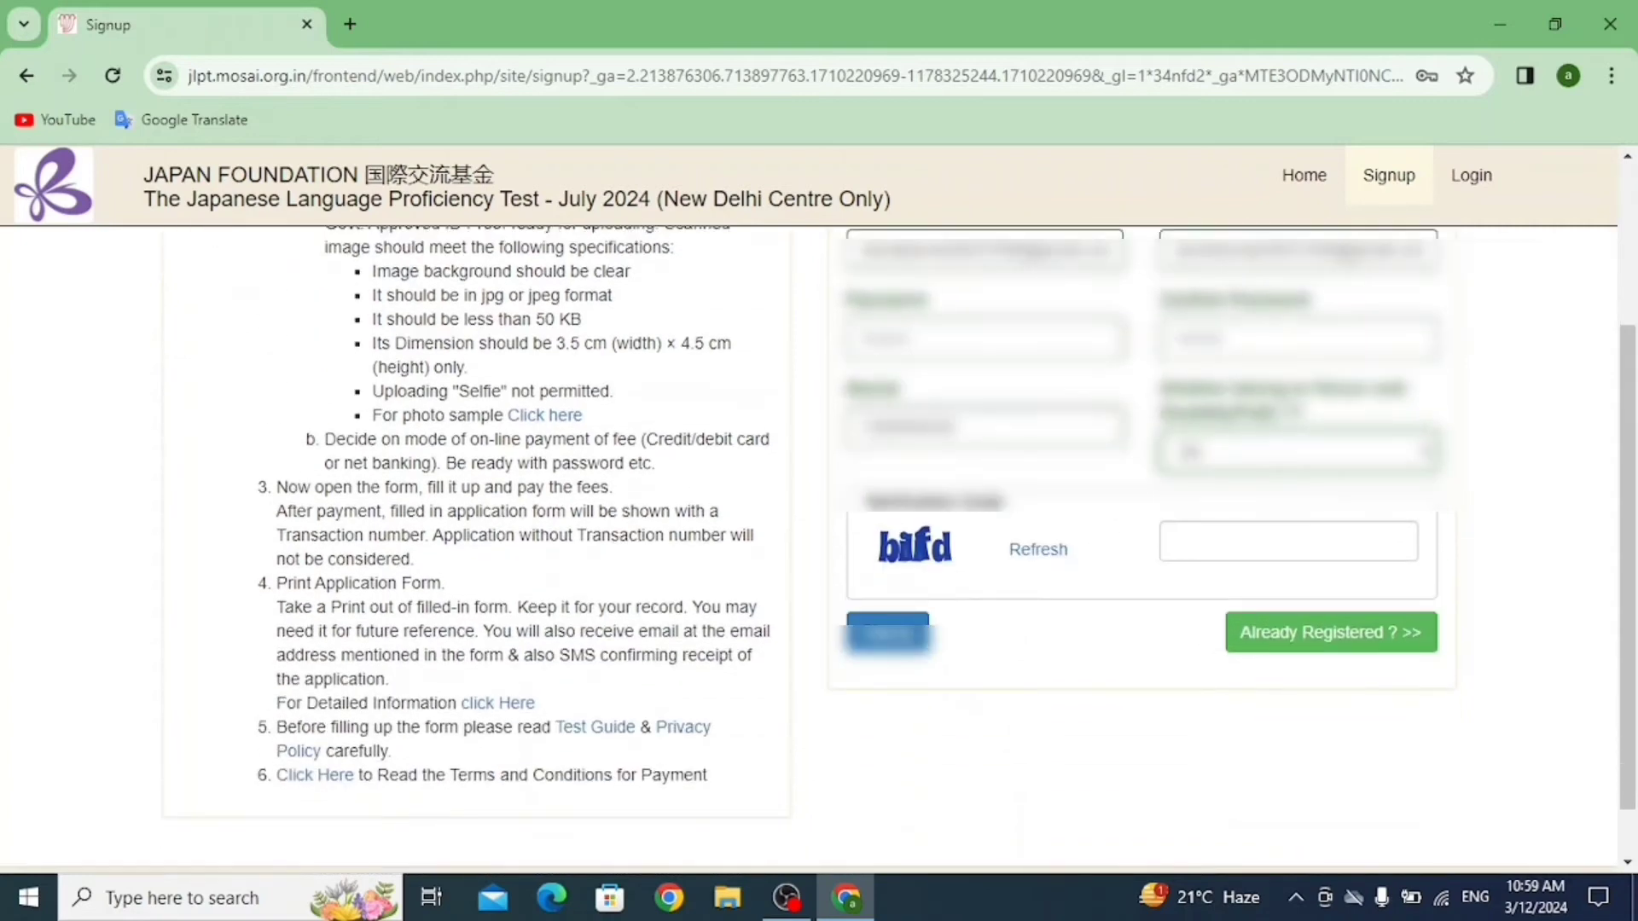
pyautogui.click(1288, 541)
pyautogui.write('bilifd')
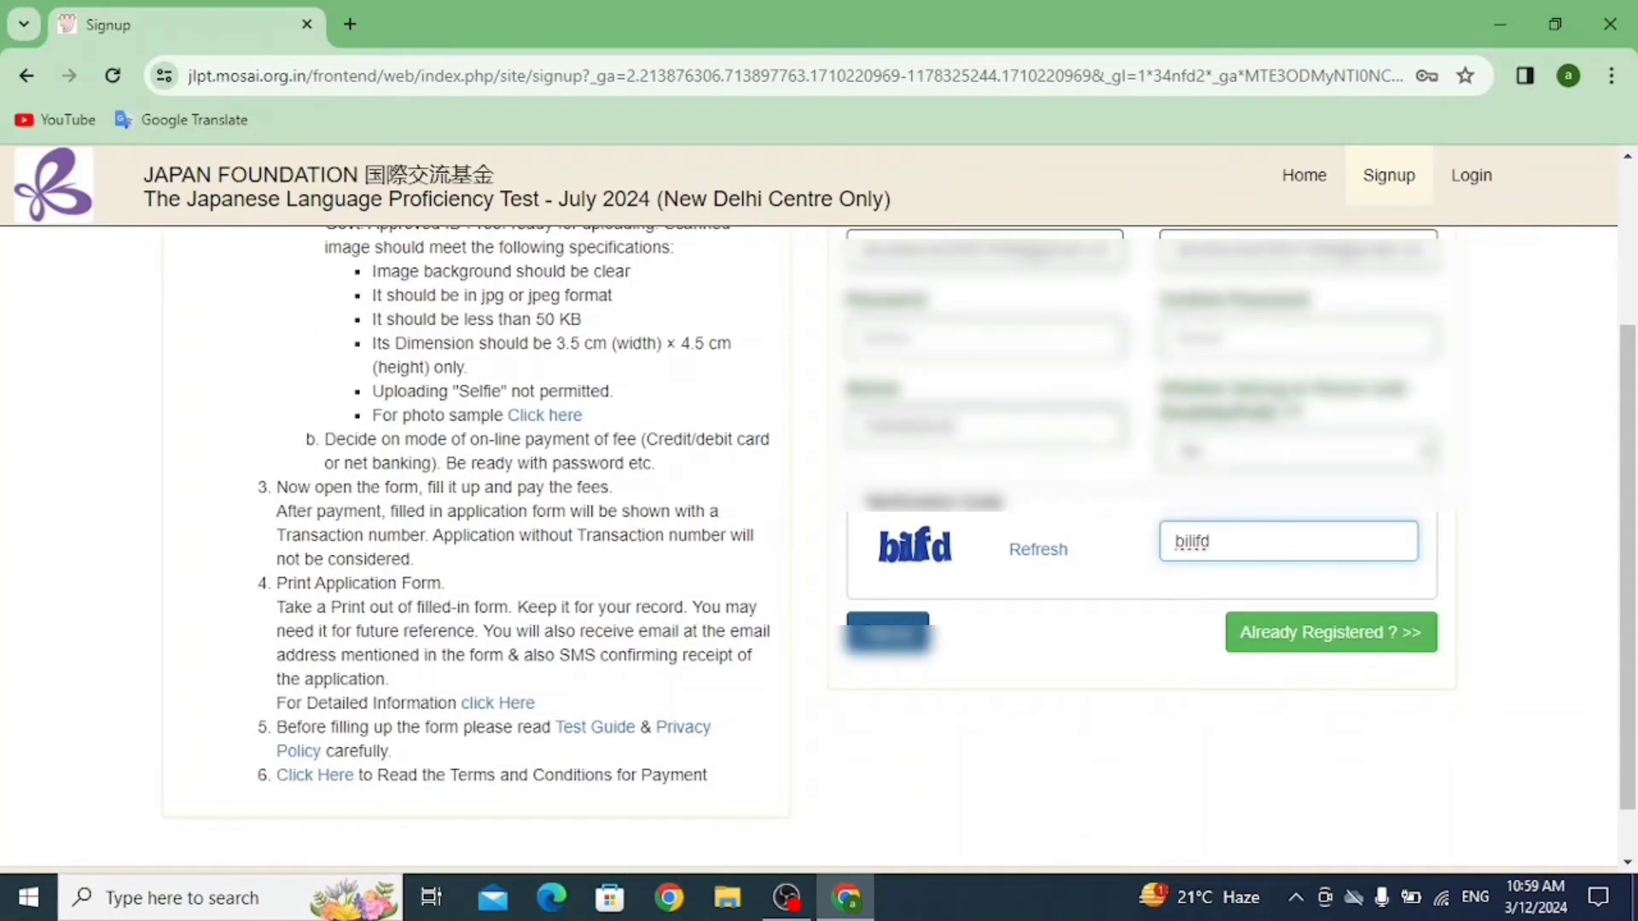
pyautogui.press('Tab')
pyautogui.press('Return')
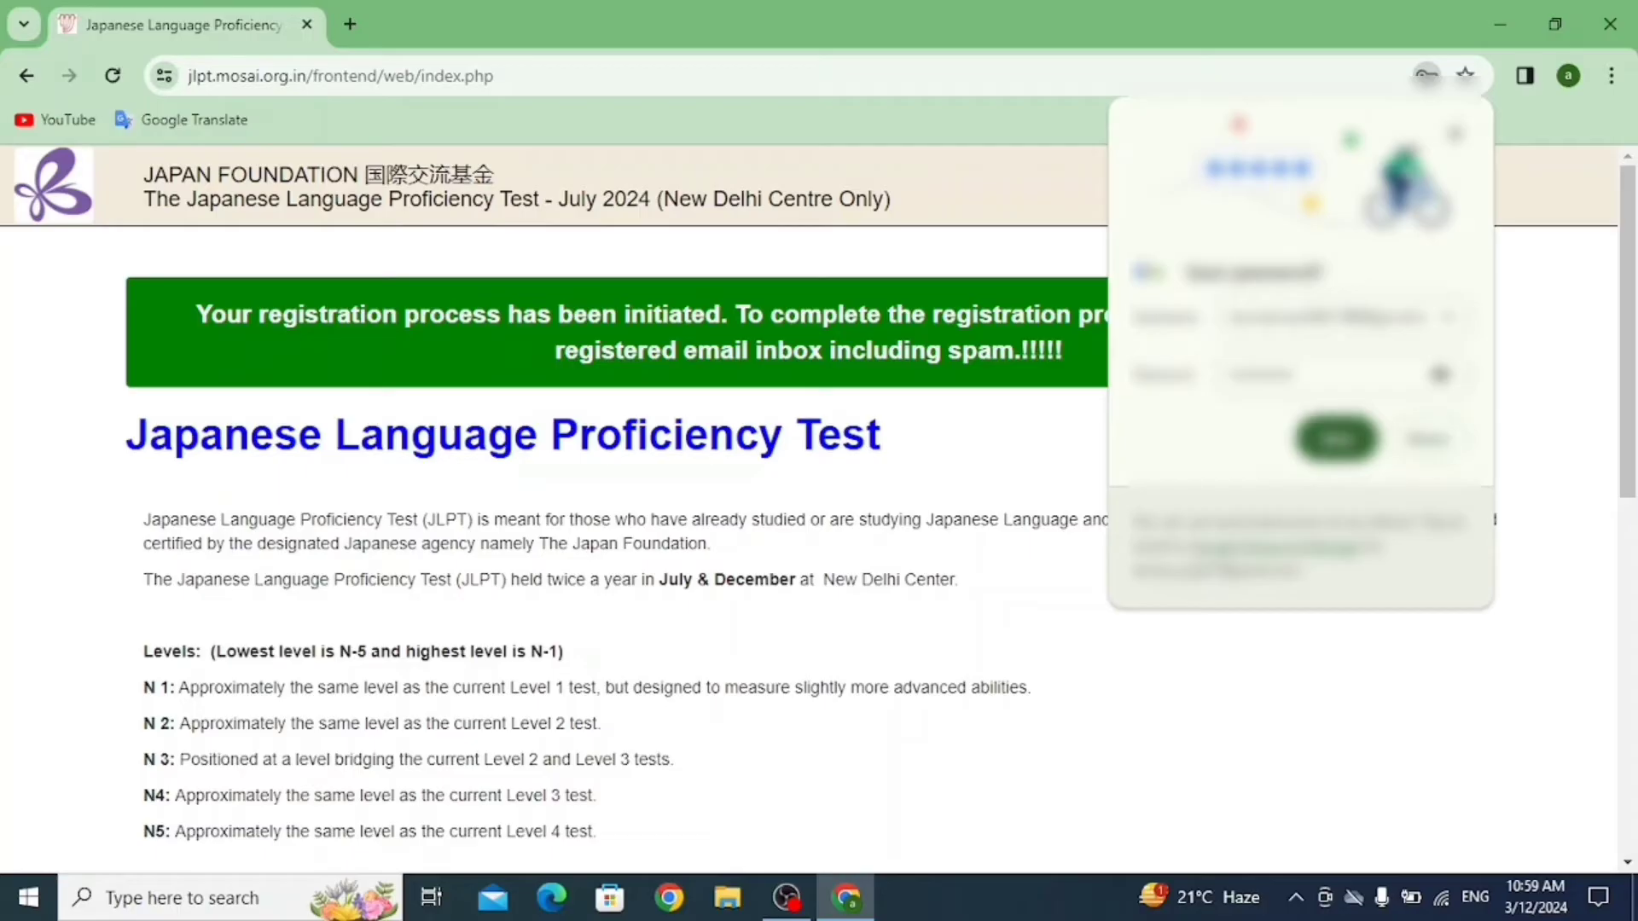
# Dismiss Chrome's save-password offer and review the home page with the registration-initiated banner.
pyautogui.click(1427, 438)
pyautogui.scroll(-9, 819, 546)
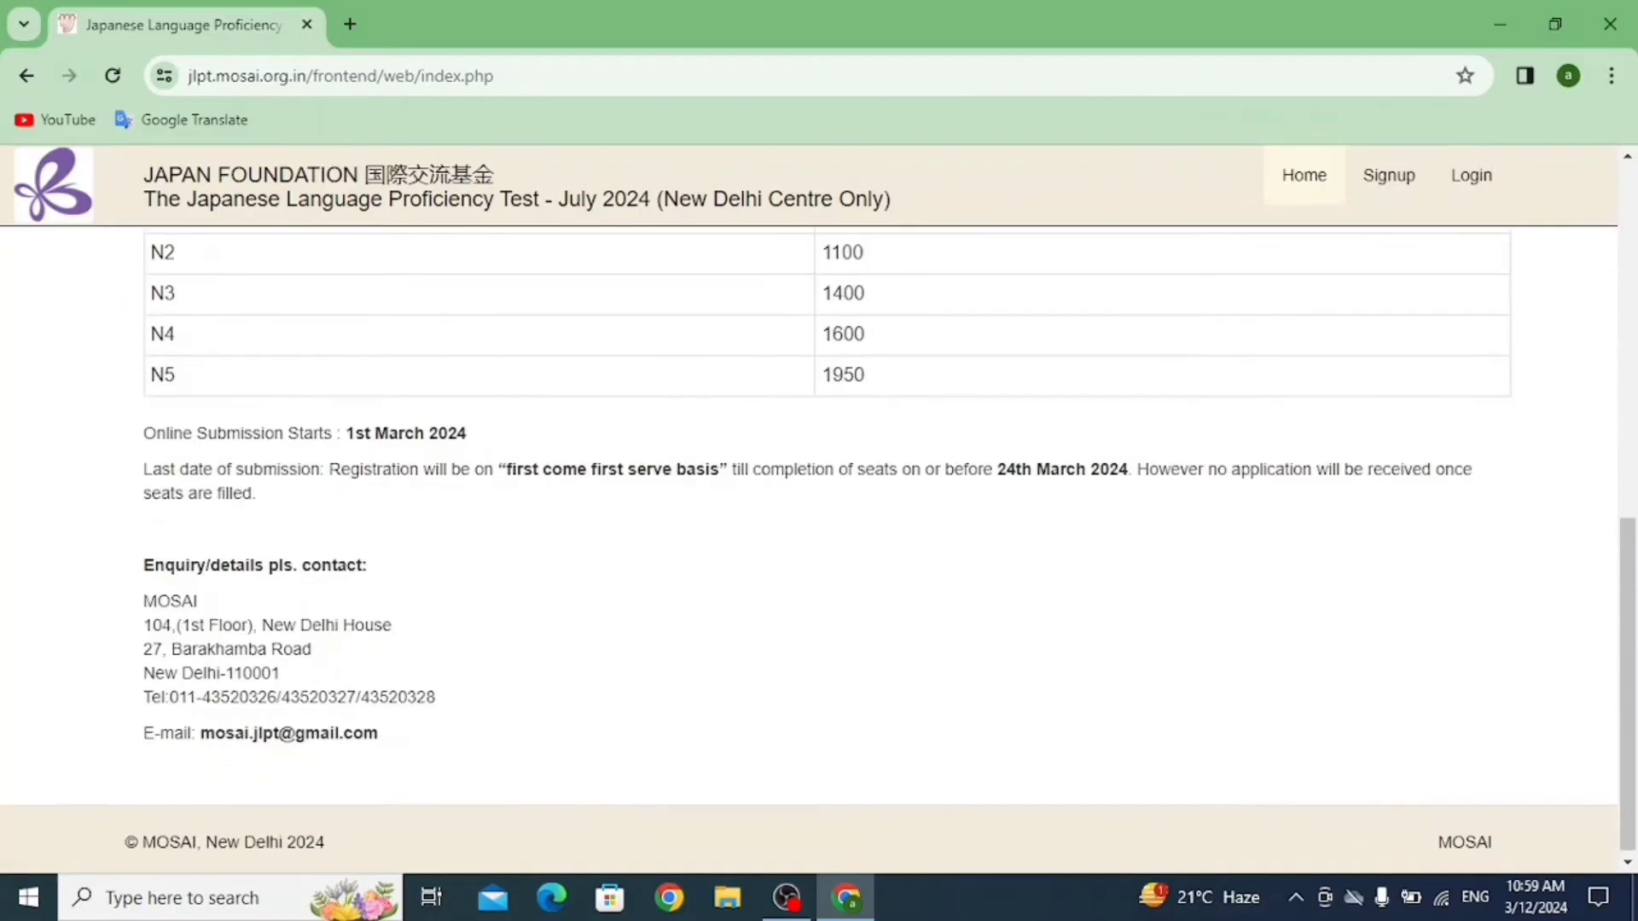
pyautogui.scroll(3, 819, 546)
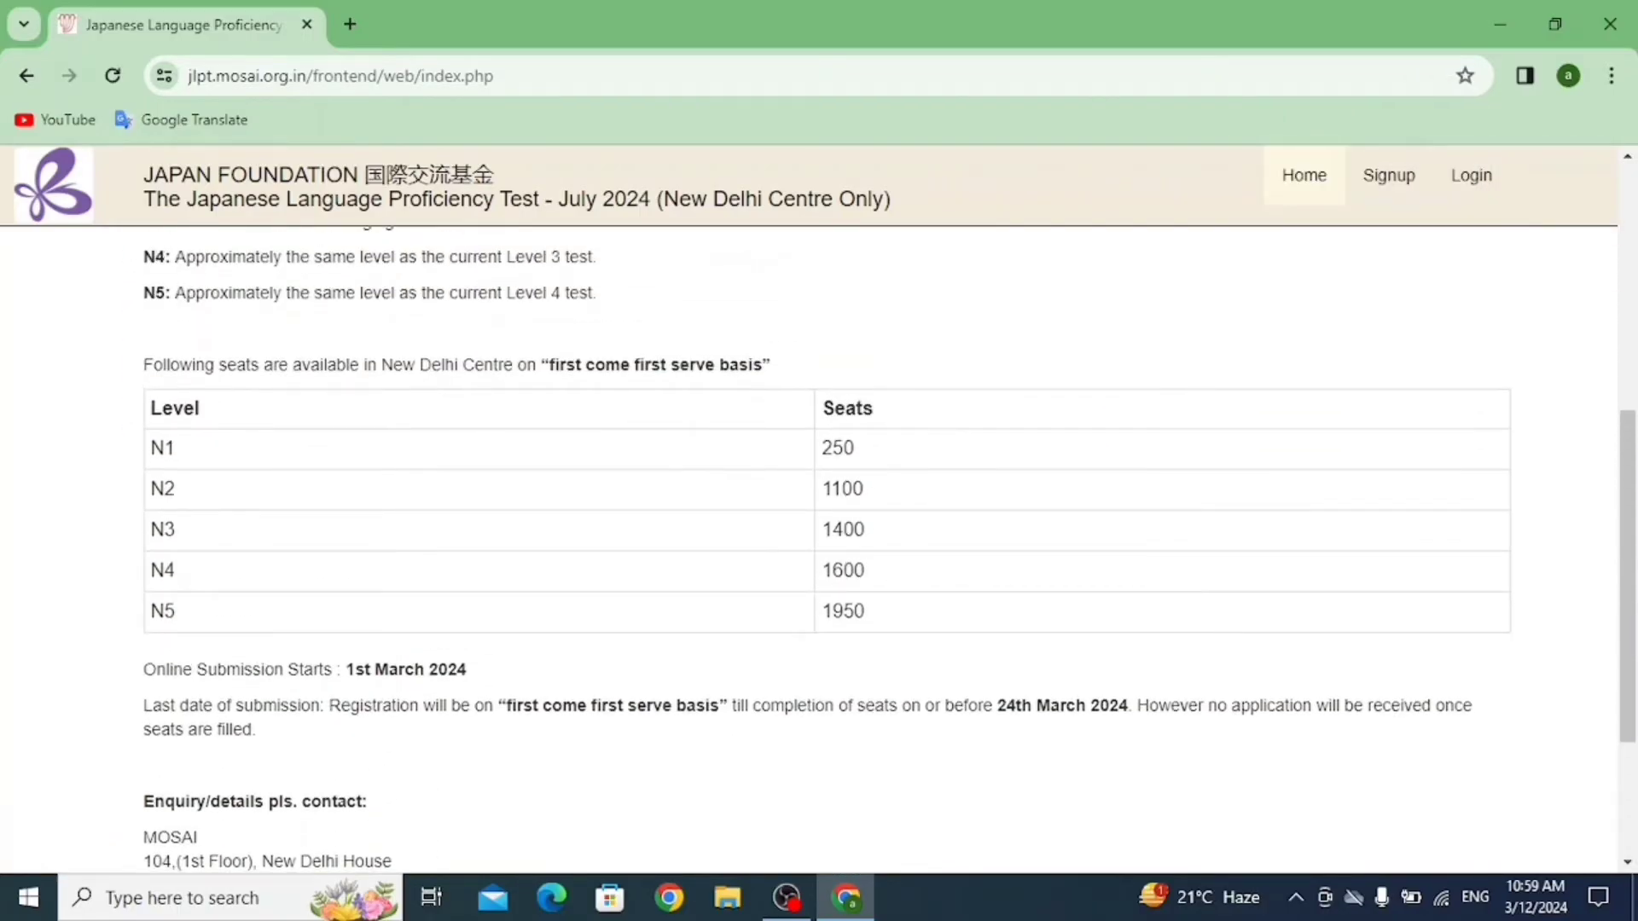
pyautogui.scroll(-3, 819, 546)
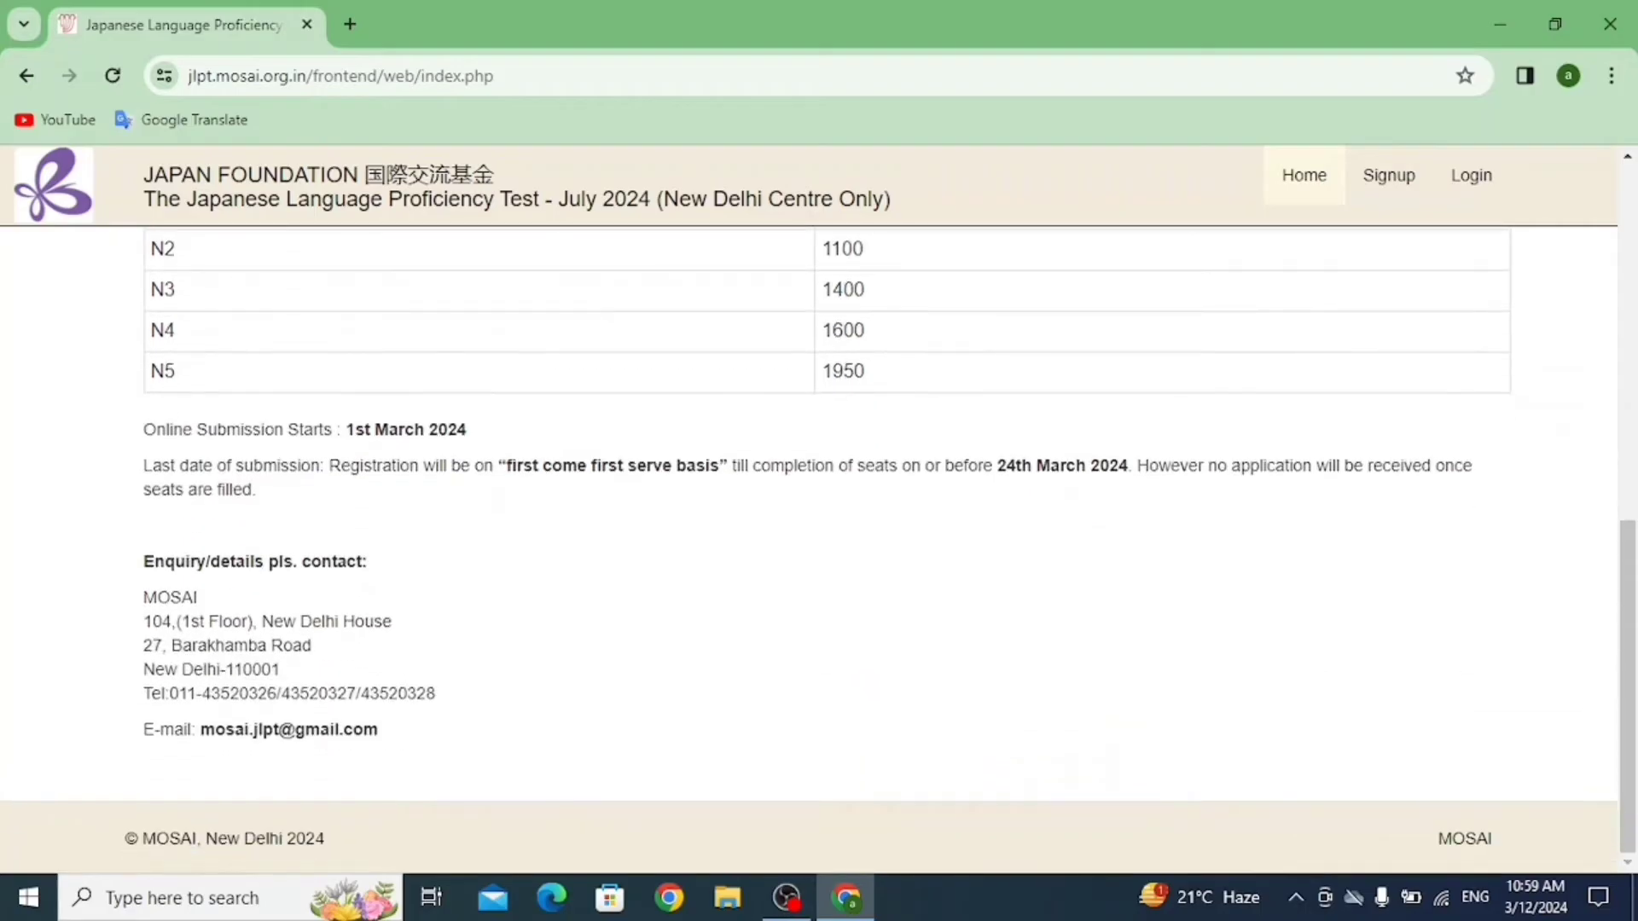
pyautogui.scroll(9, 819, 546)
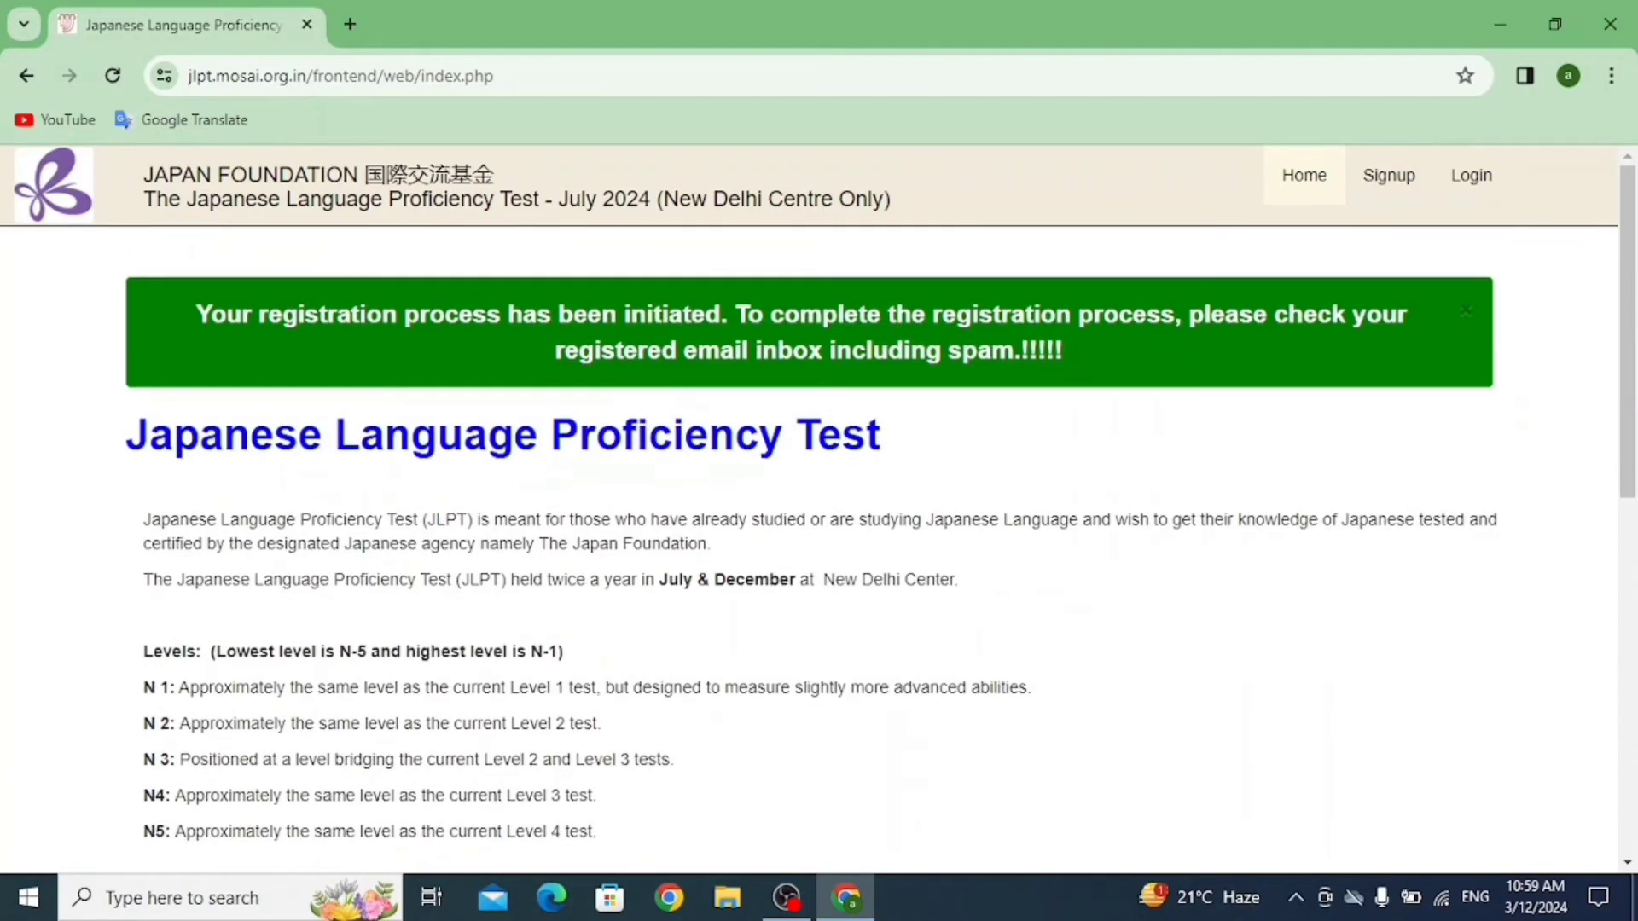
pyautogui.scroll(-5, 819, 546)
pyautogui.scroll(5, 819, 546)
# Open a new browser tab and close it again, returning to the portal.
pyautogui.click(350, 24)
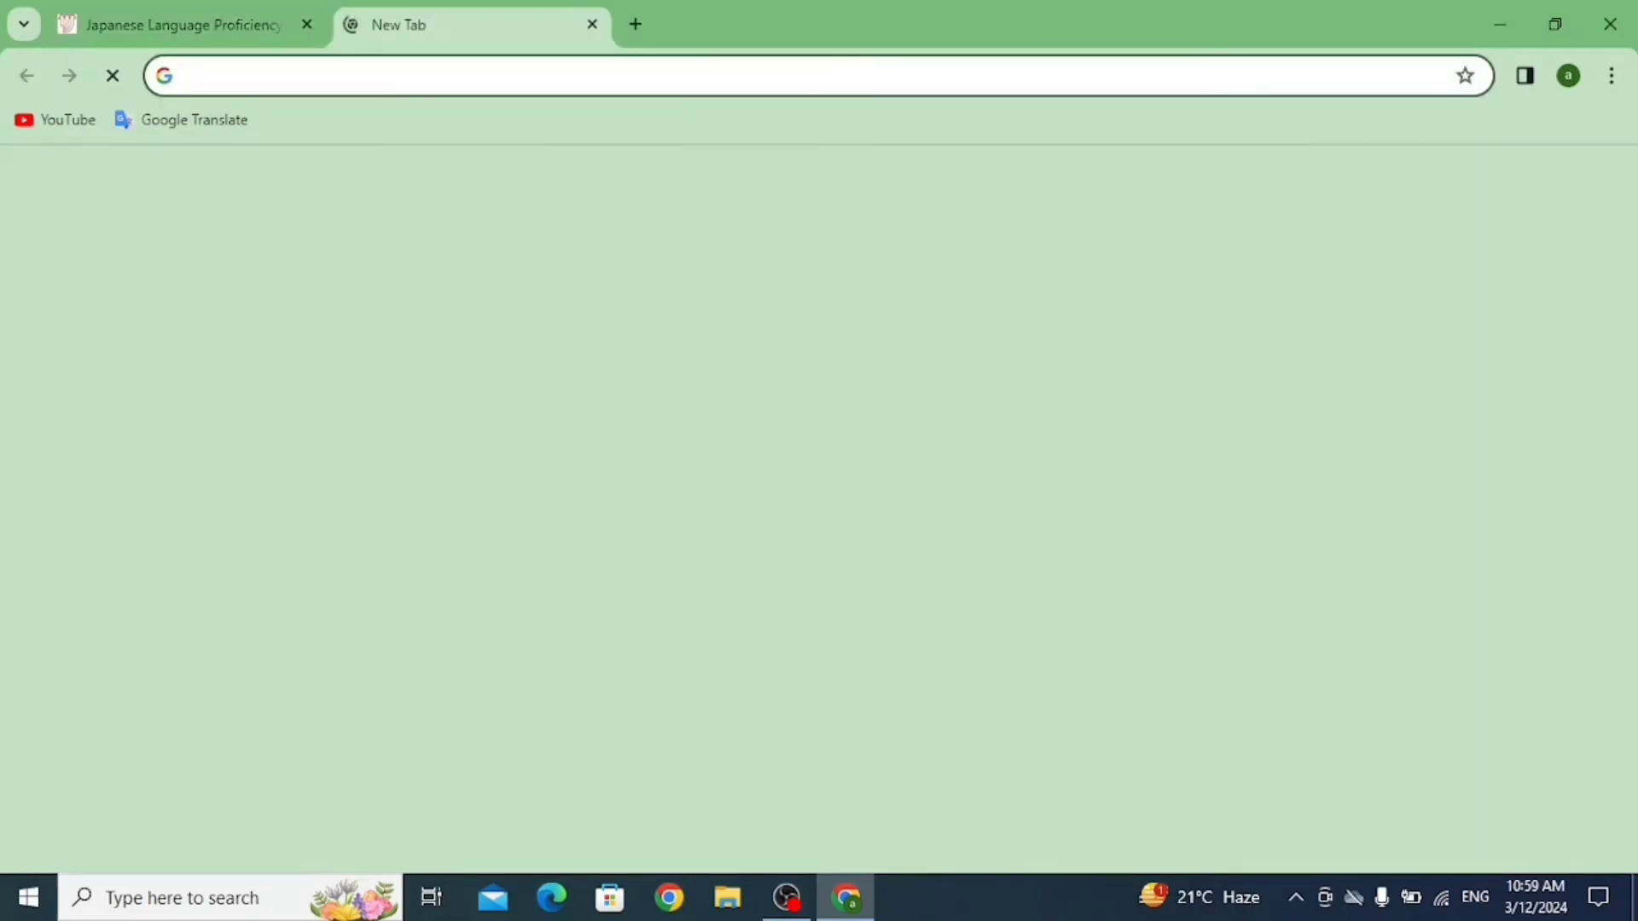
pyautogui.hotkey('ctrl', 'w')
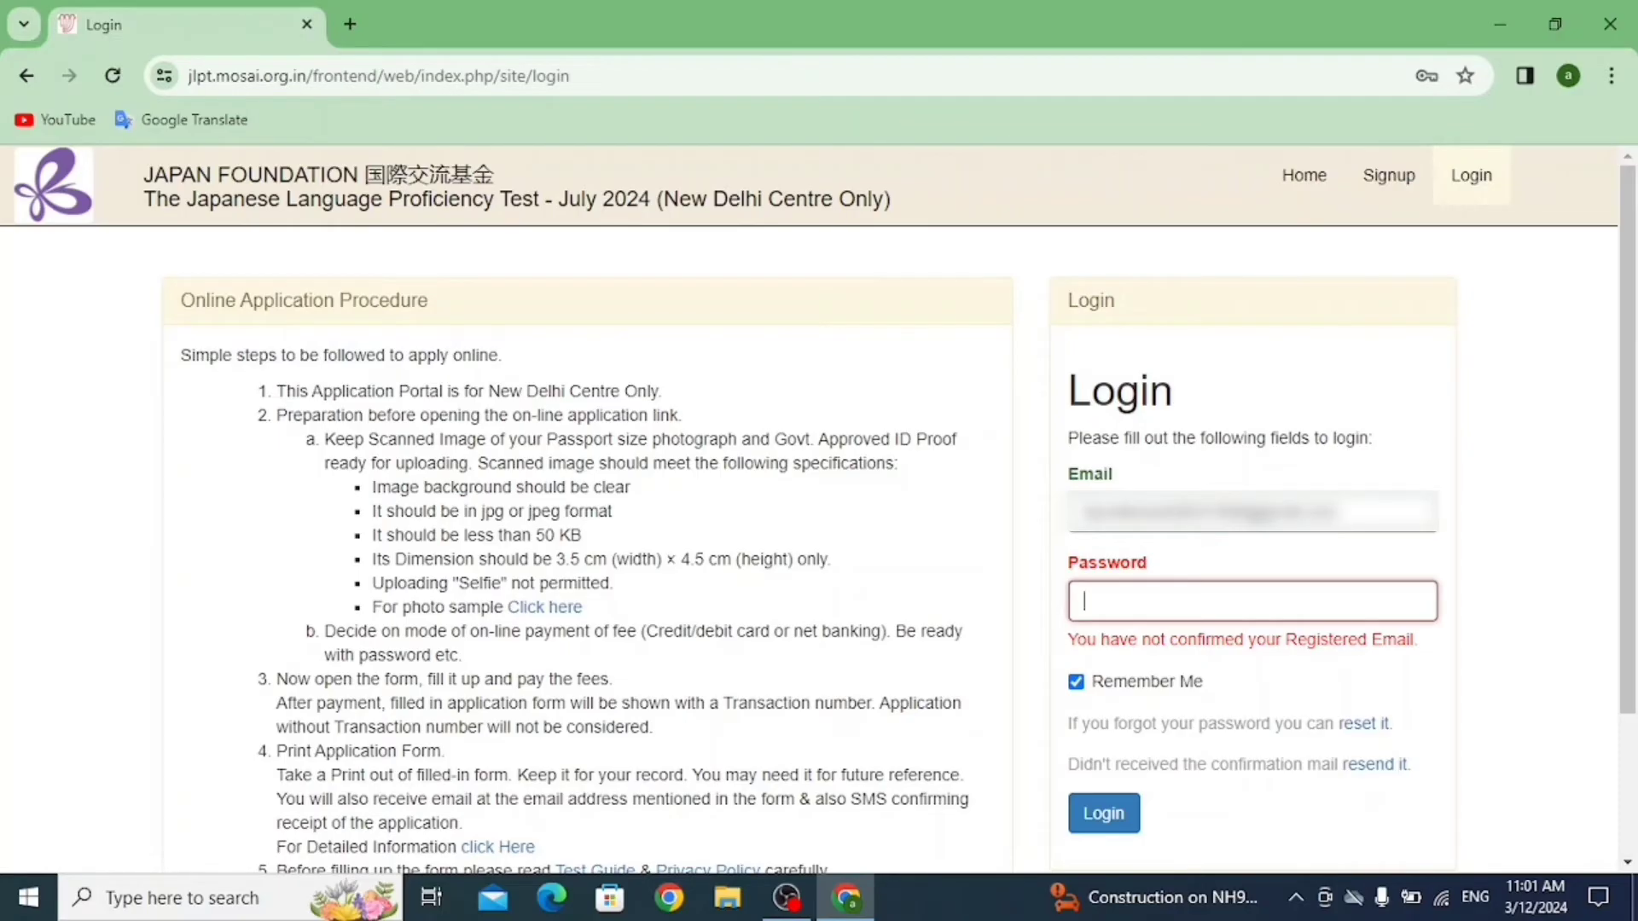
# Log in to the JLPT portal with the saved password and dismiss the update-password prompt.
pyautogui.click(670, 897)
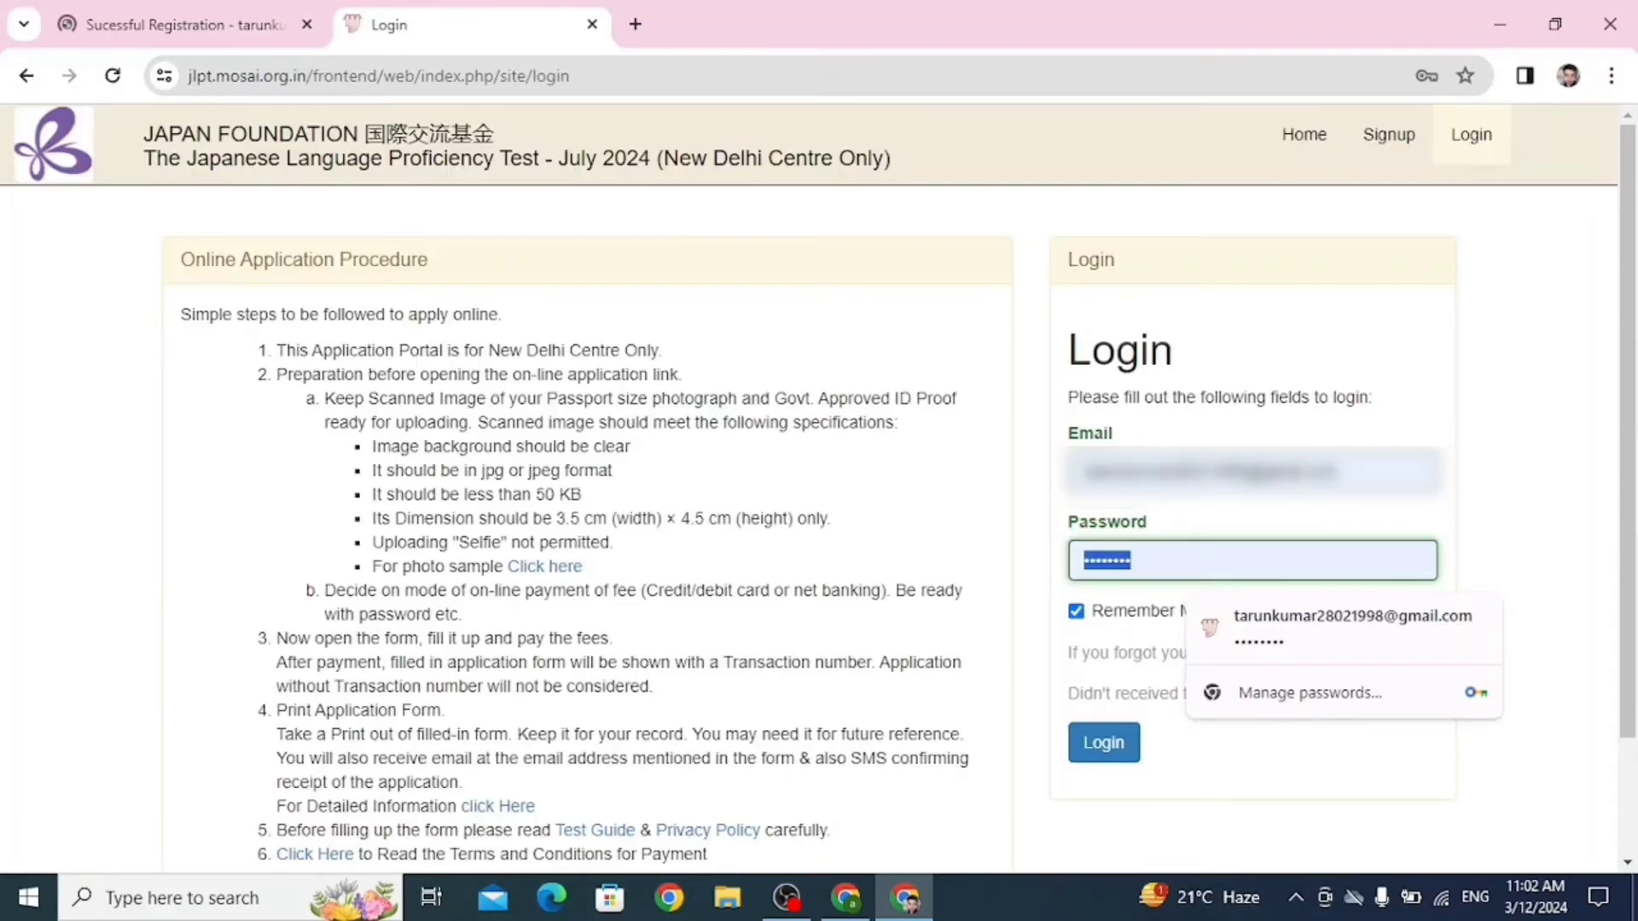
pyautogui.hotkey('ctrl', 'v')
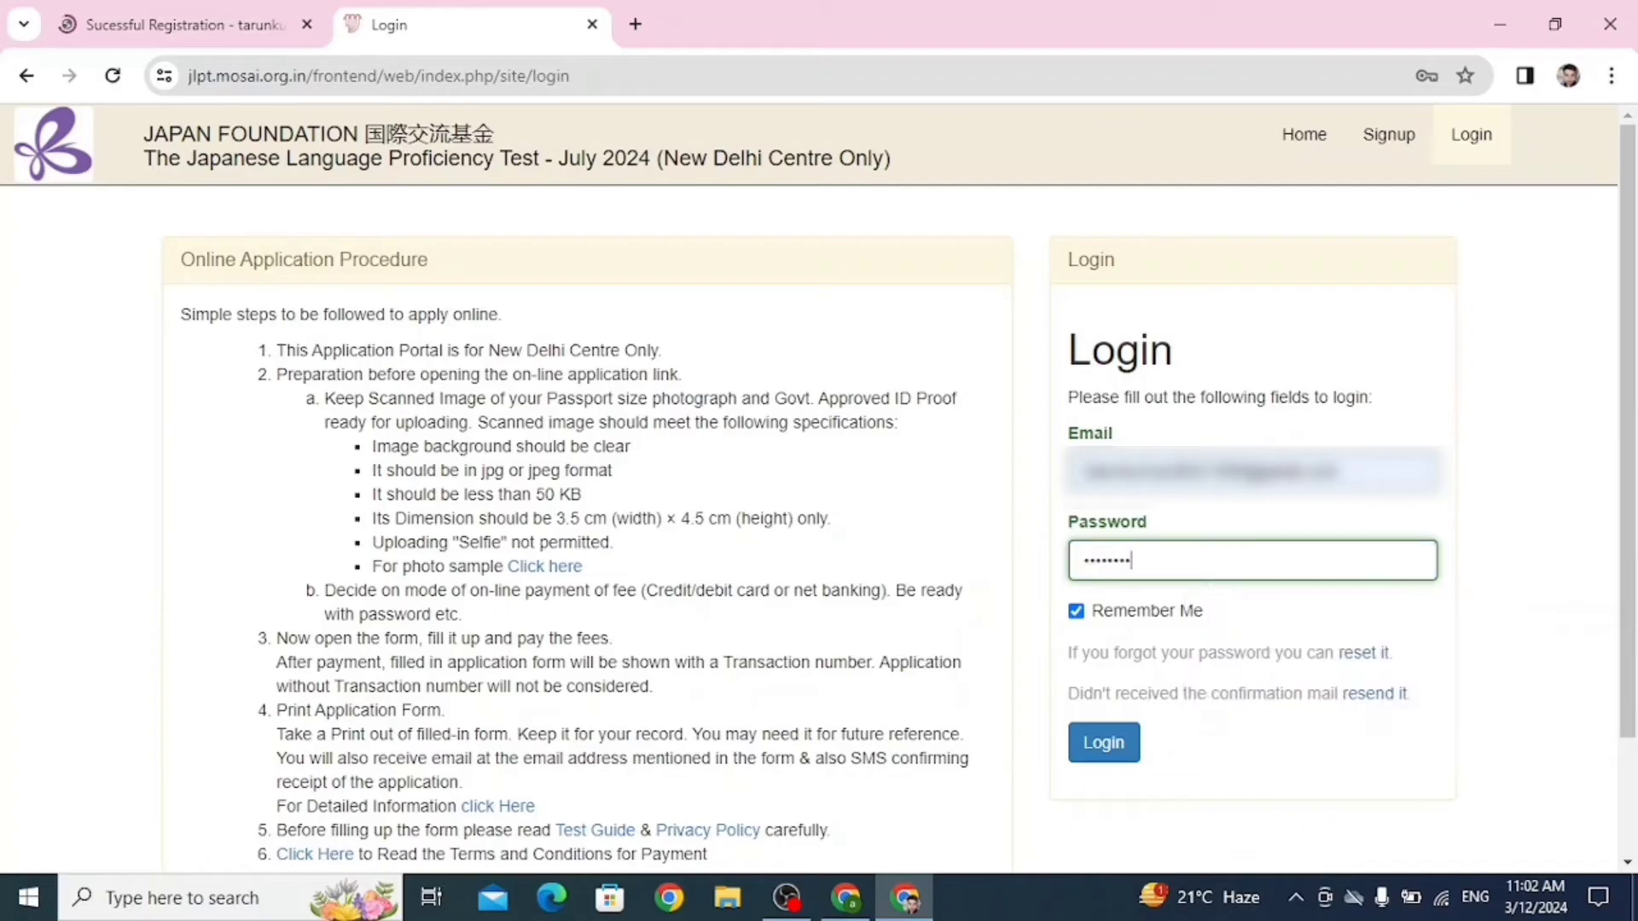
pyautogui.press('Return')
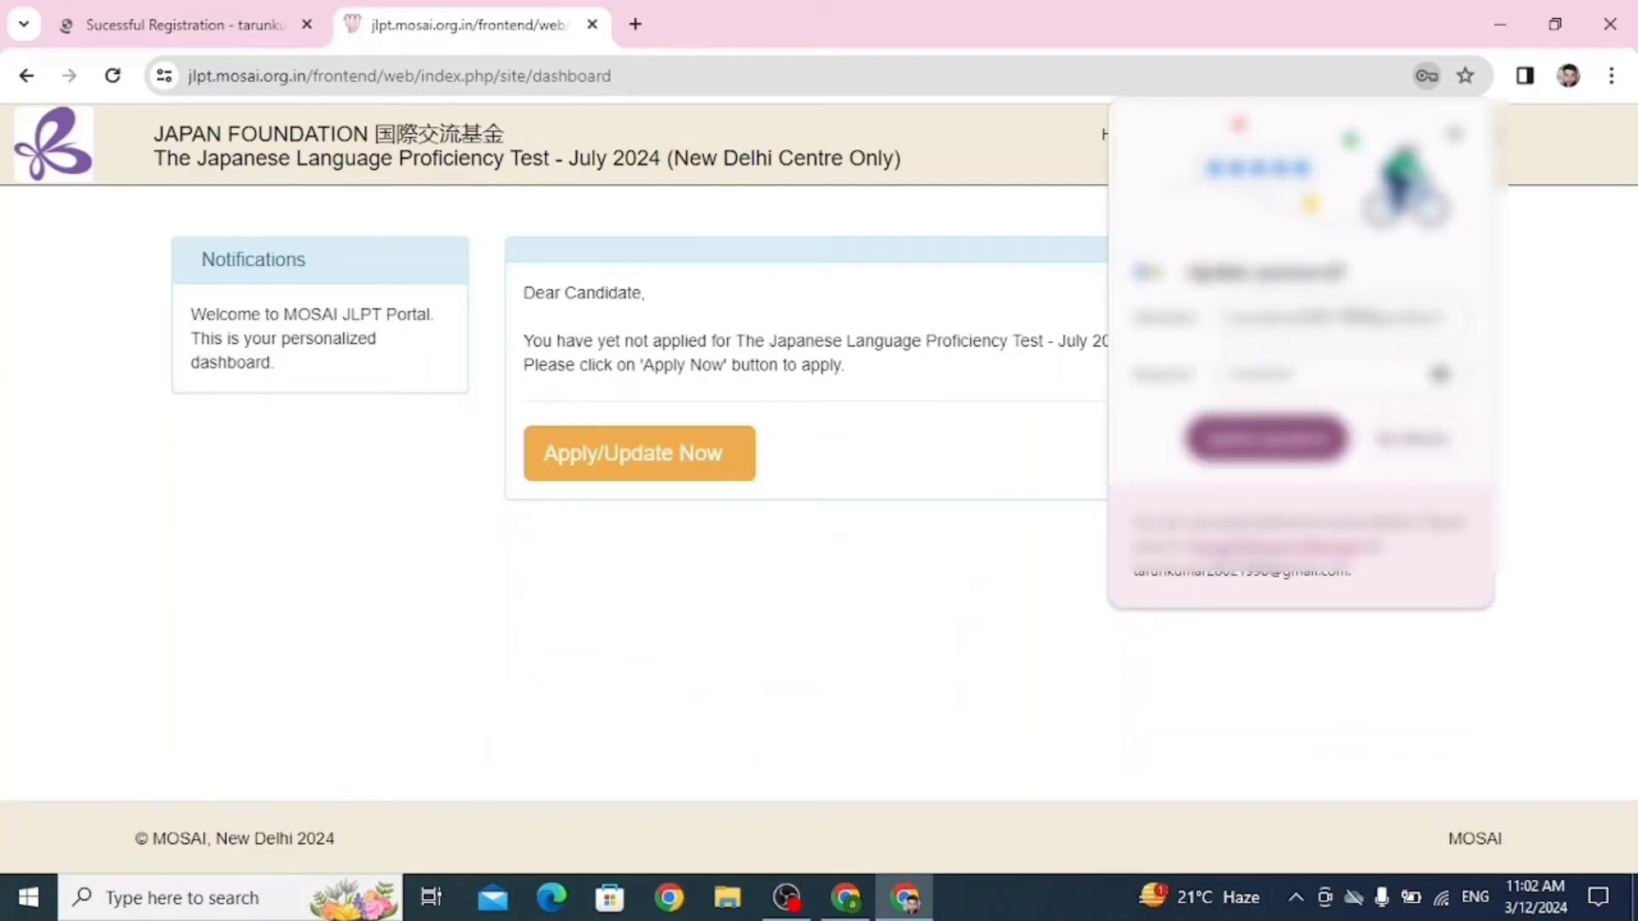
pyautogui.click(1455, 134)
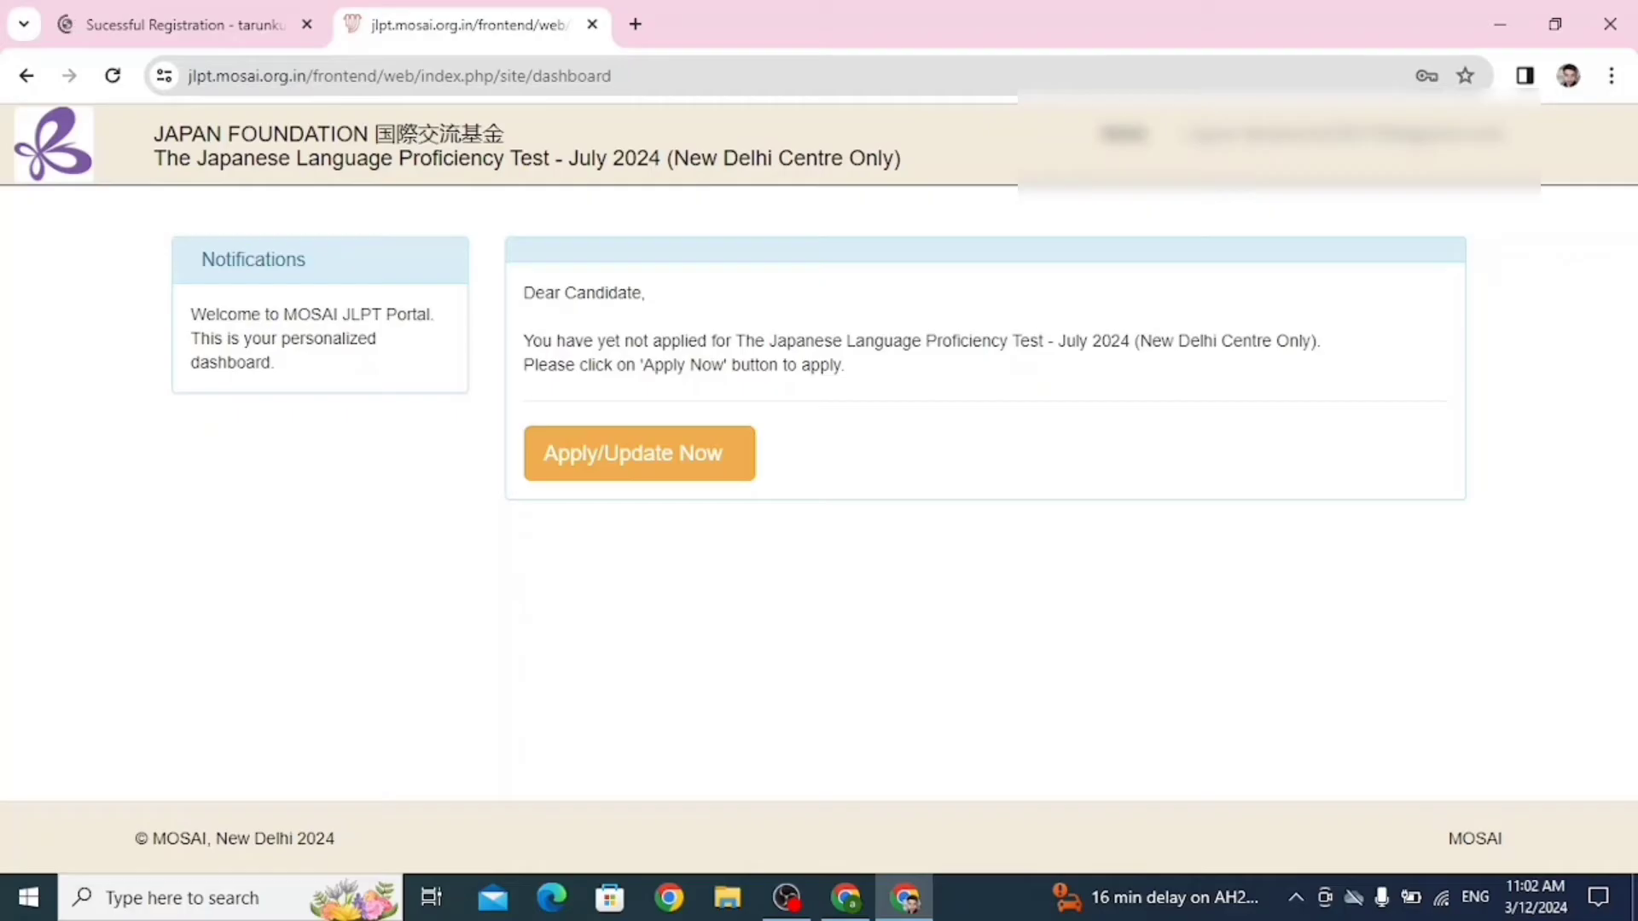
# Open the JLPT application form and select test level N5.
pyautogui.click(639, 453)
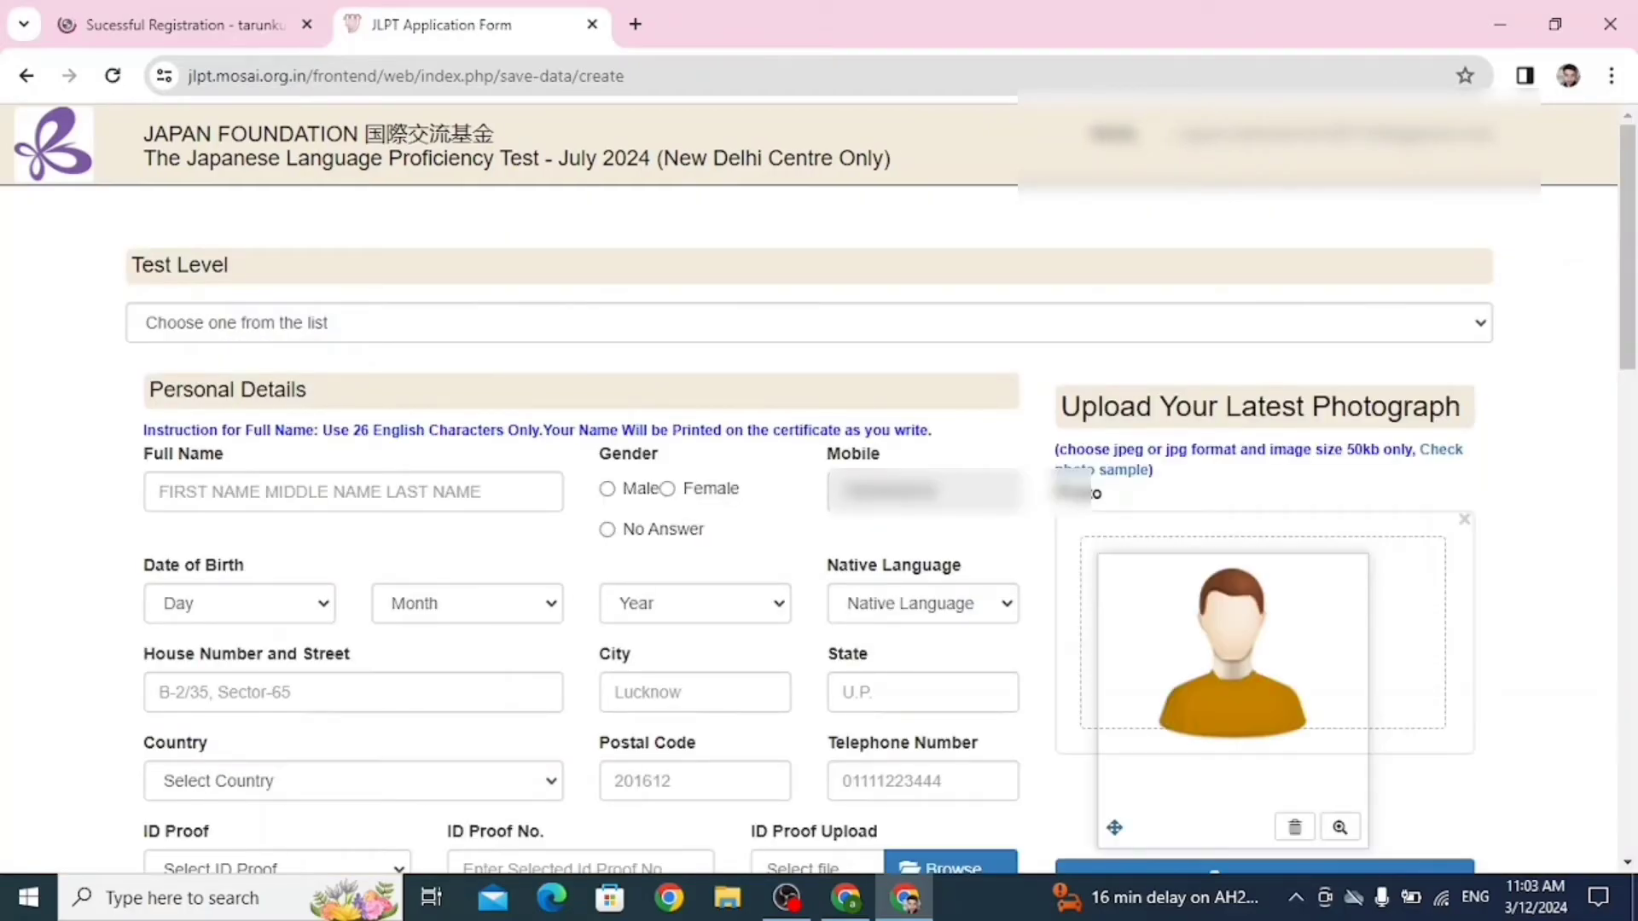
pyautogui.click(809, 323)
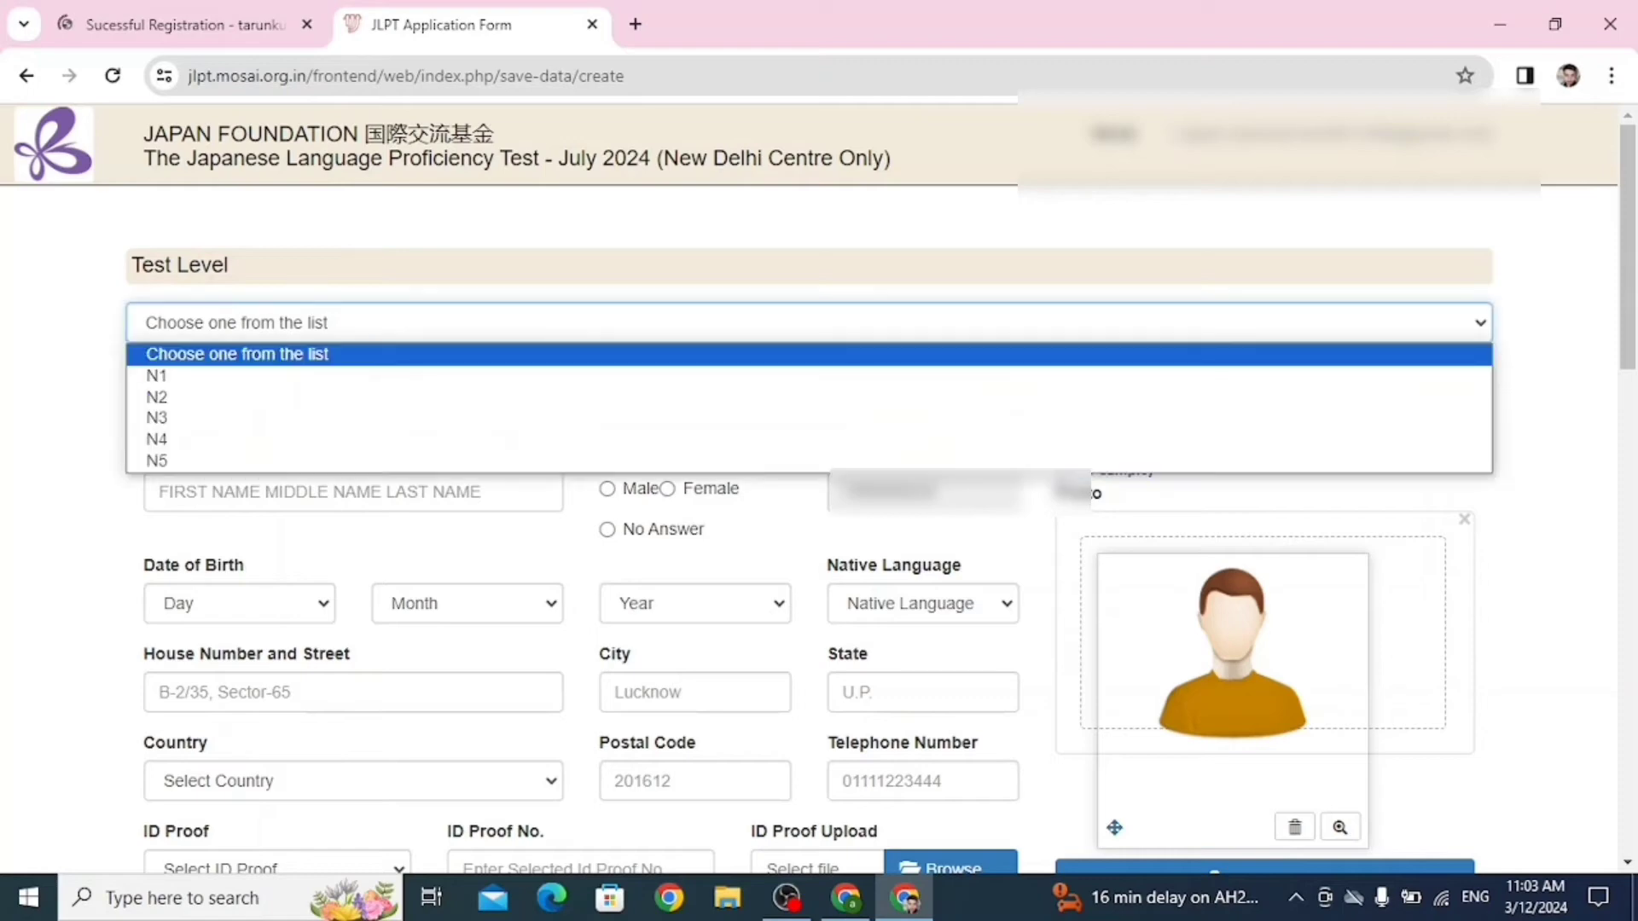
pyautogui.click(478, 551)
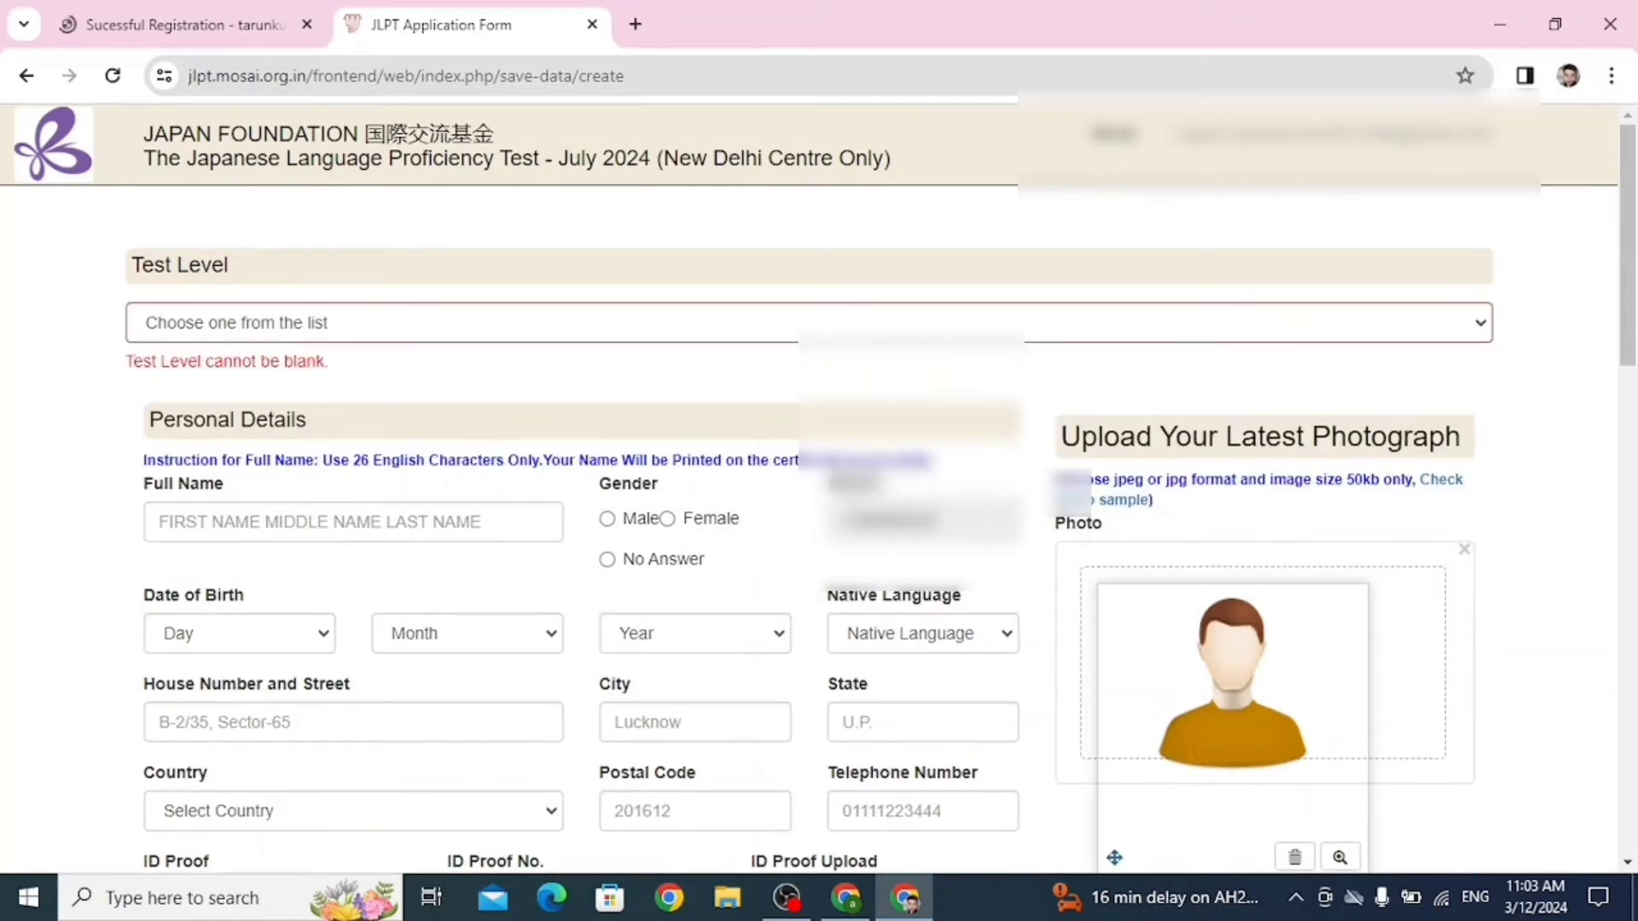
pyautogui.click(809, 323)
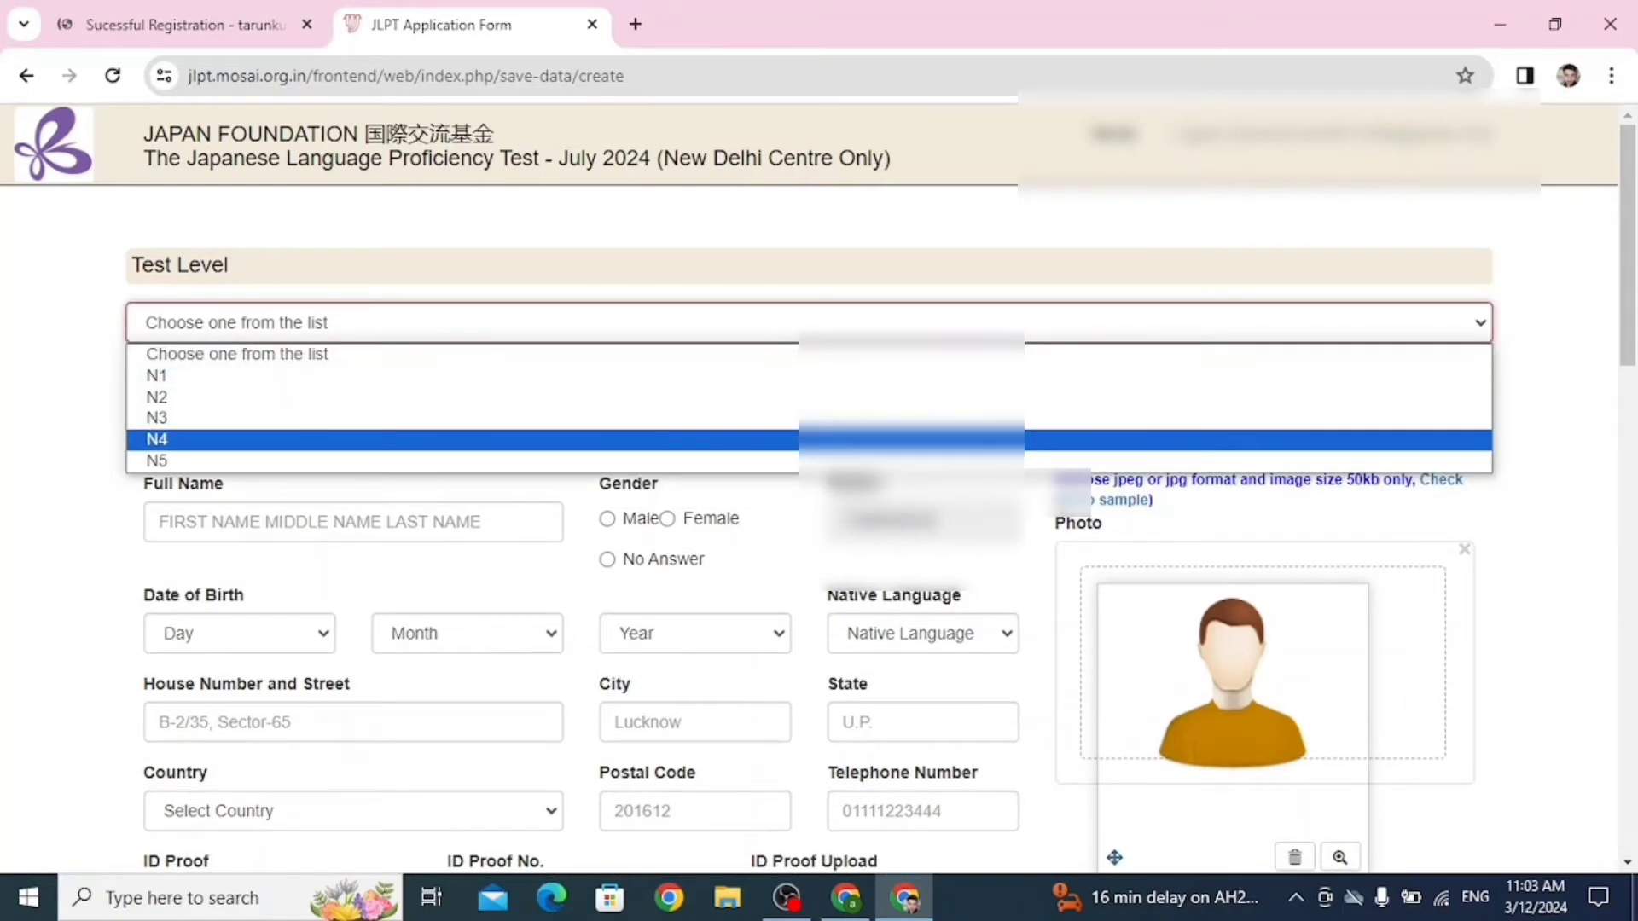
pyautogui.click(911, 460)
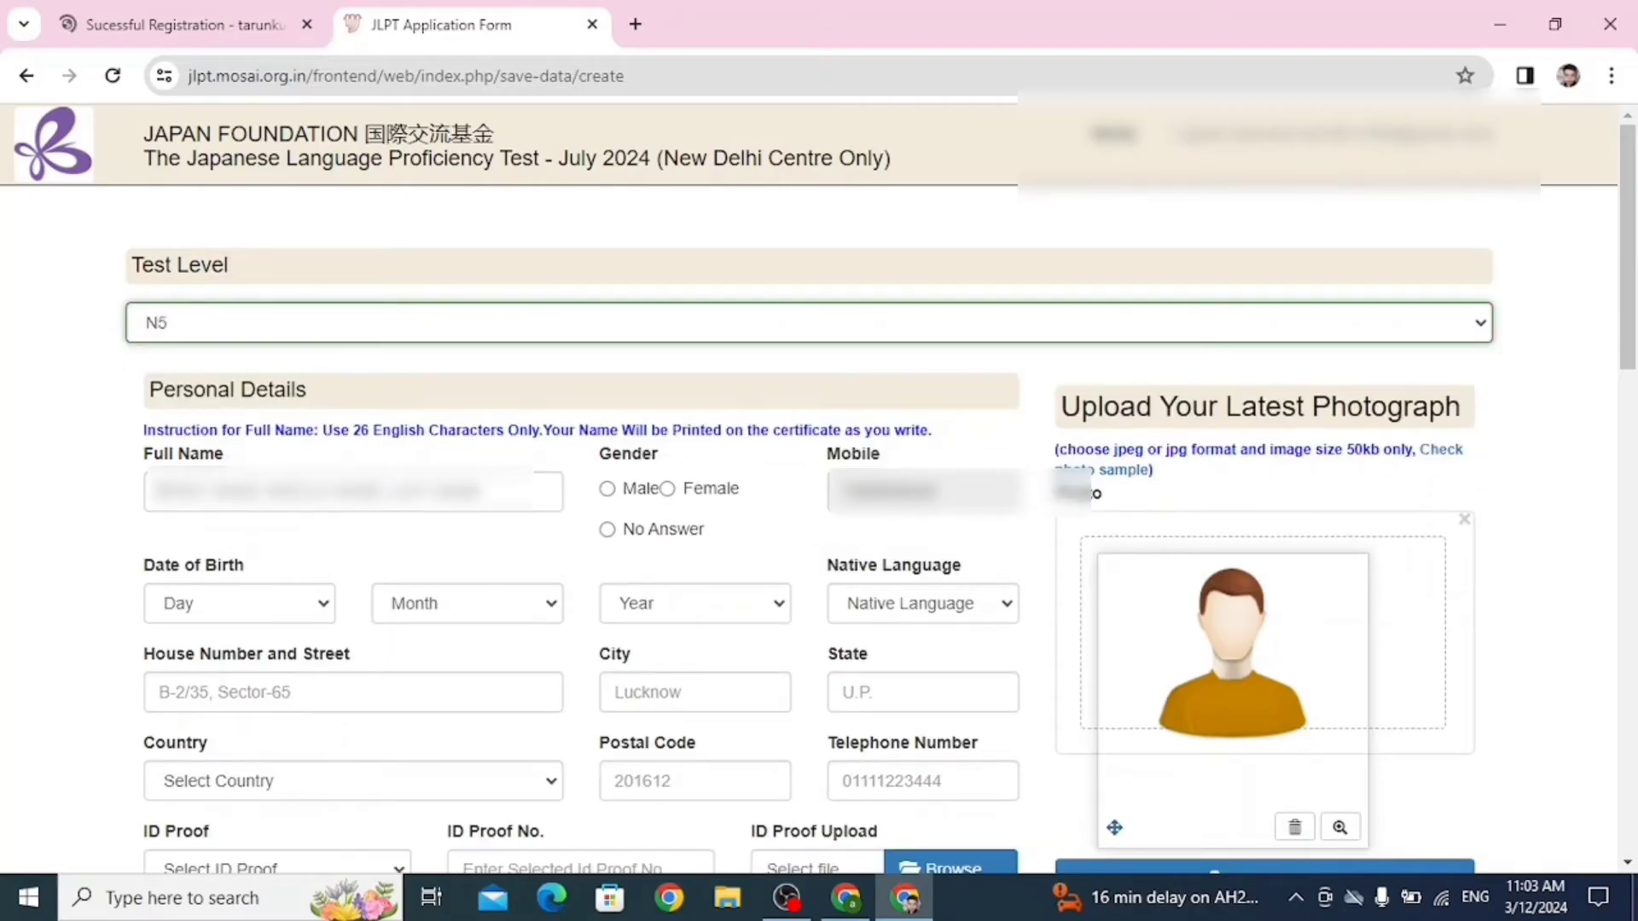
# Enter the applicant's full name and set Gender to Male.
pyautogui.click(353, 493)
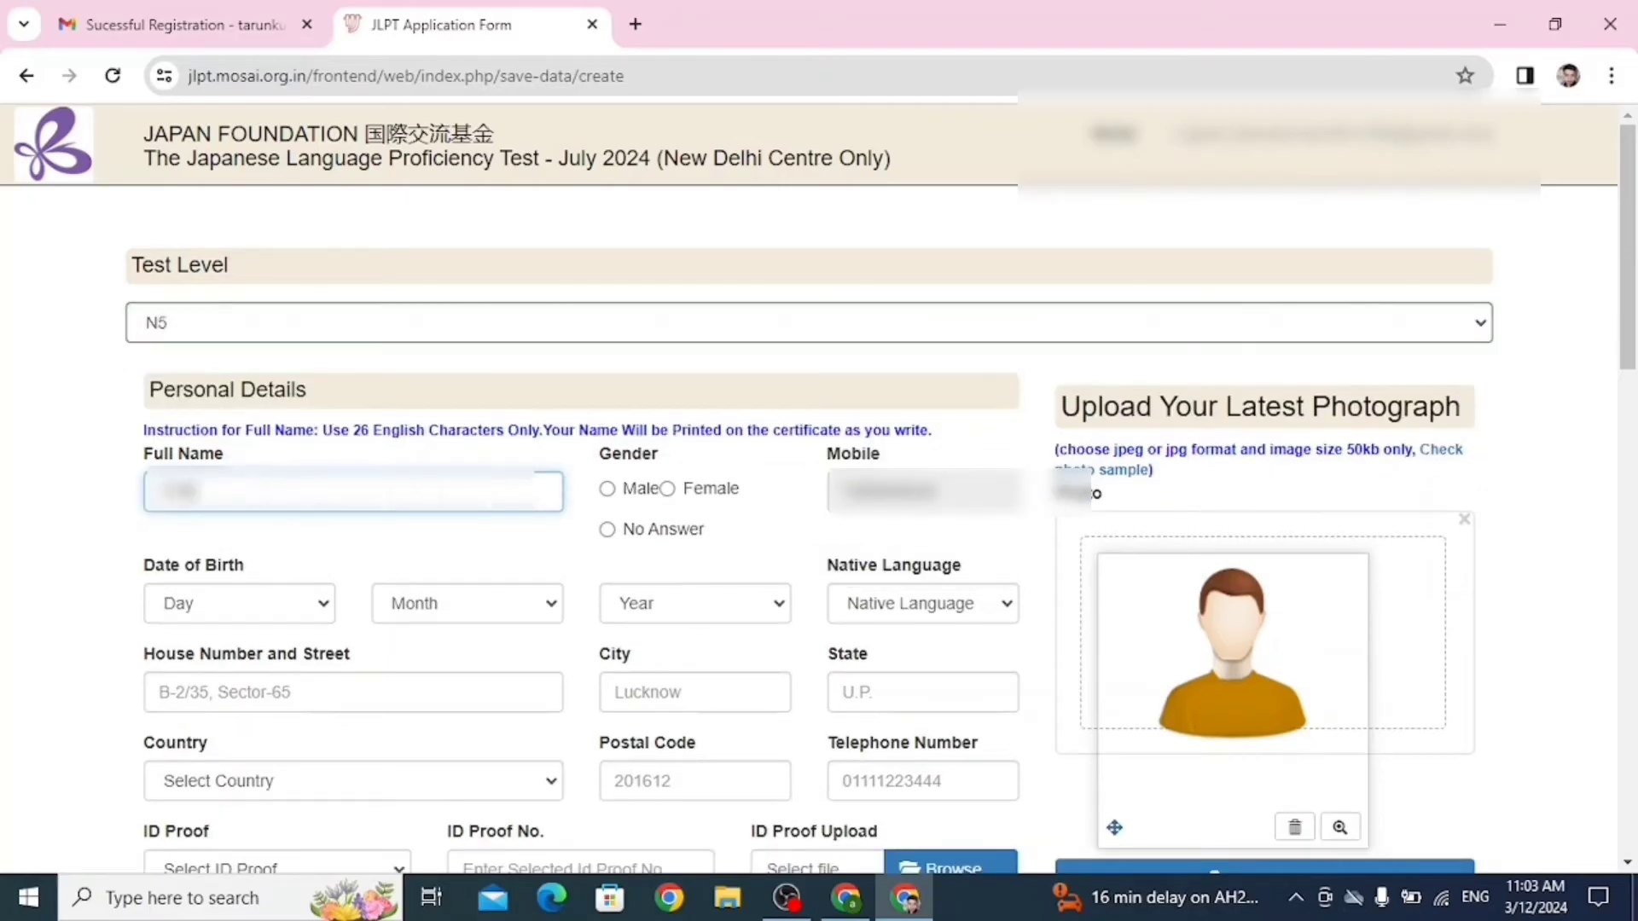
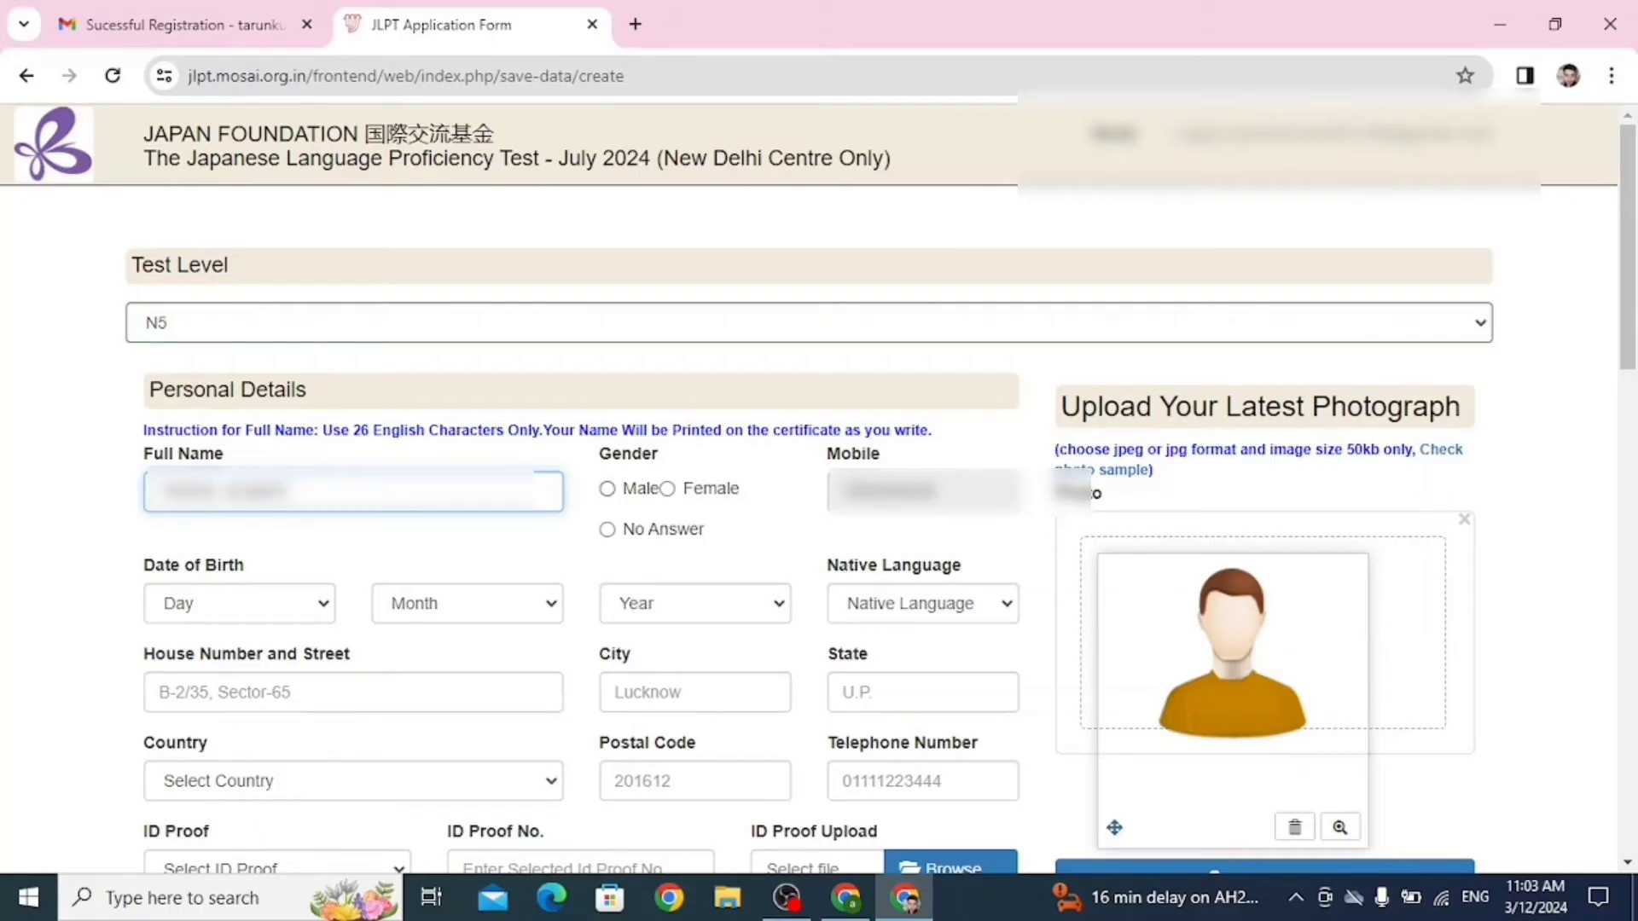
pyautogui.click(607, 488)
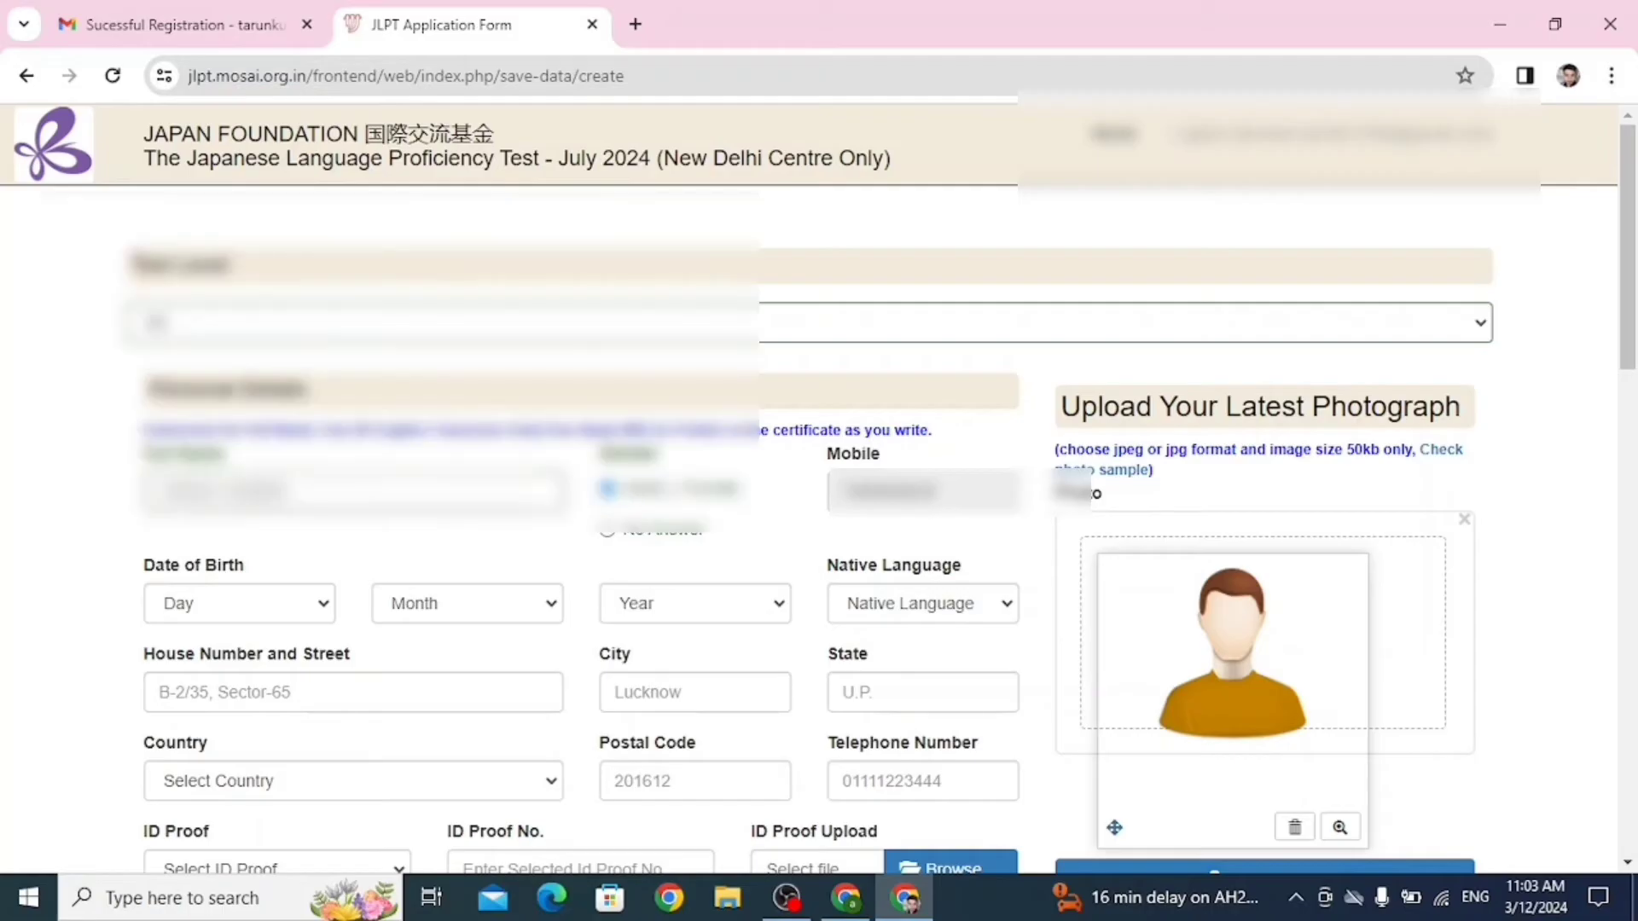
pyautogui.scroll(-1, 810, 529)
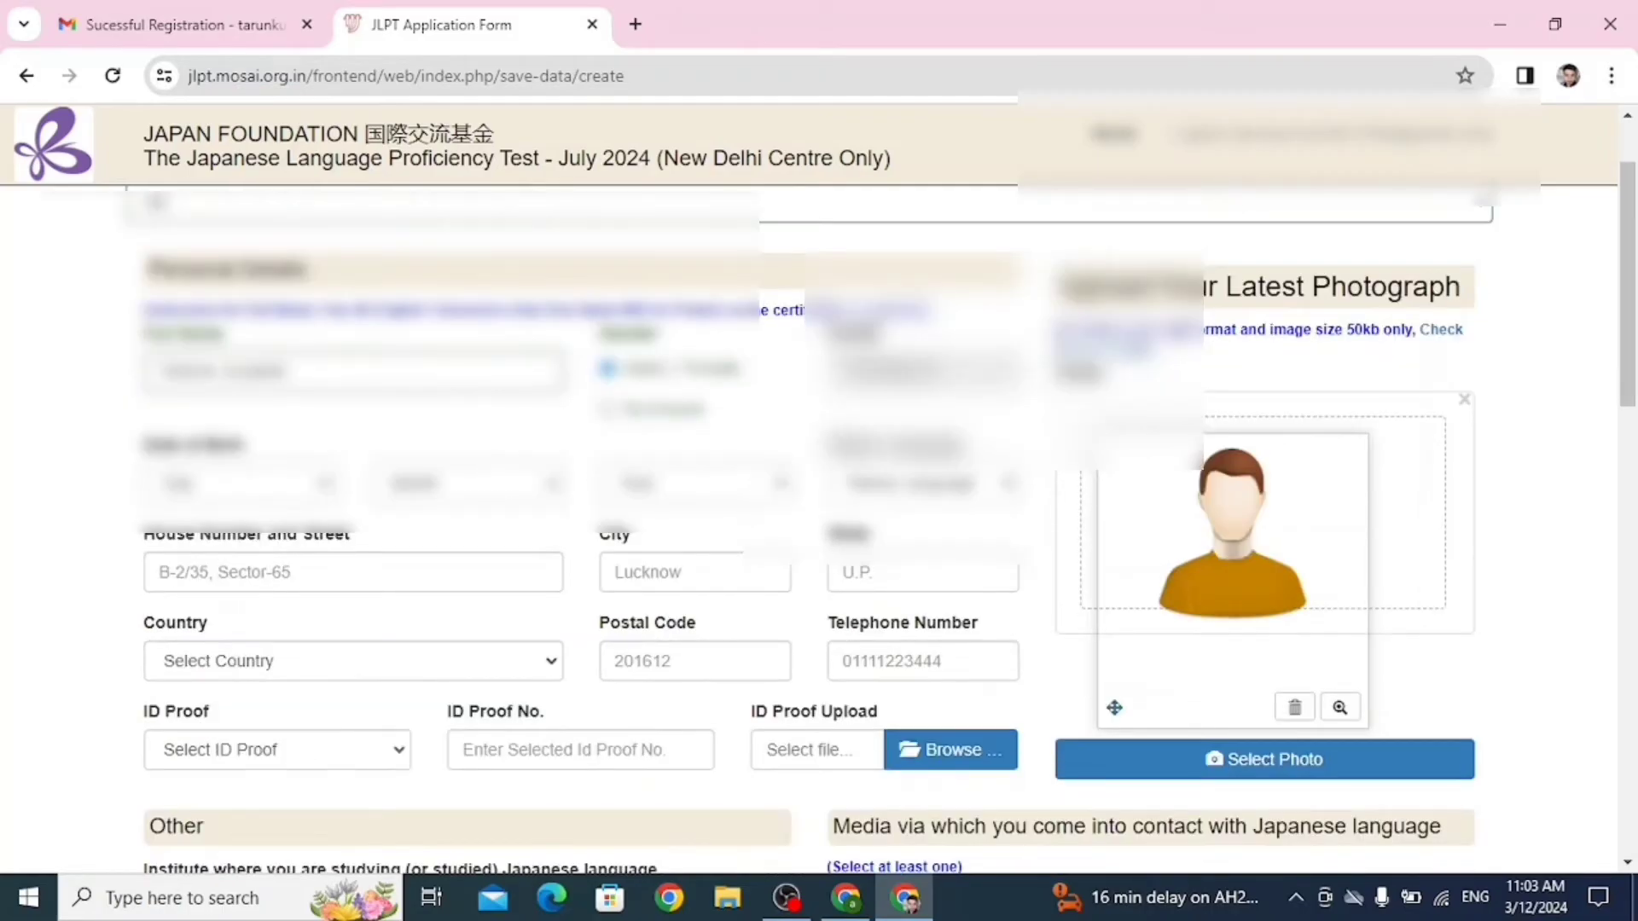
# Set the date of birth to 28 February 1998.
pyautogui.click(240, 484)
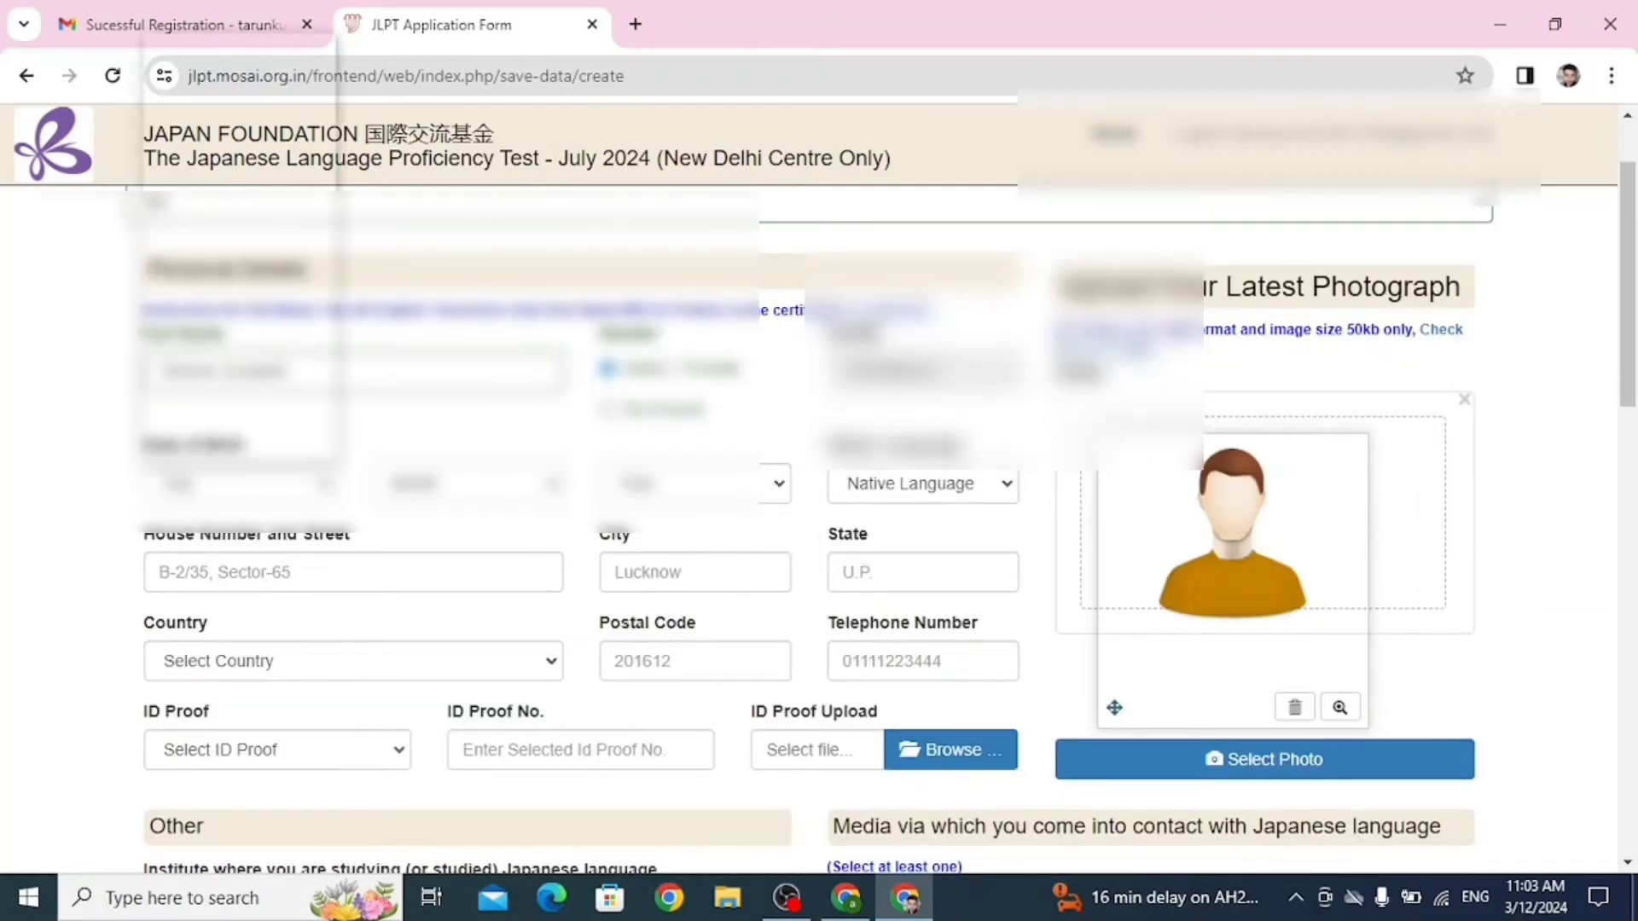
pyautogui.scroll(-3, 230, 409)
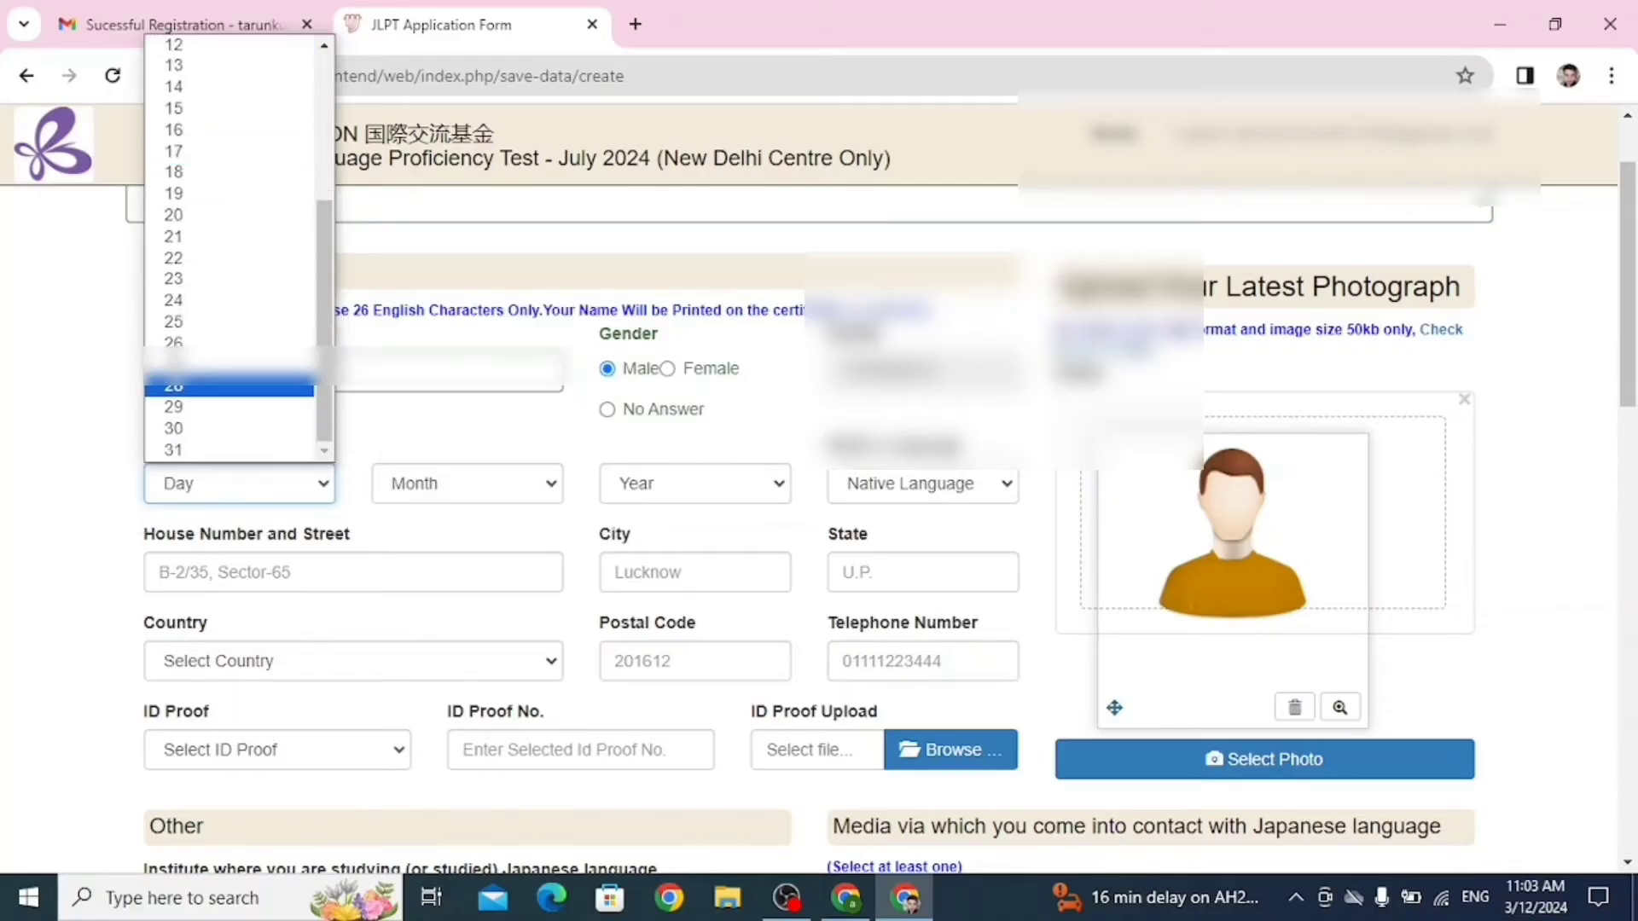
pyautogui.click(173, 386)
pyautogui.click(467, 484)
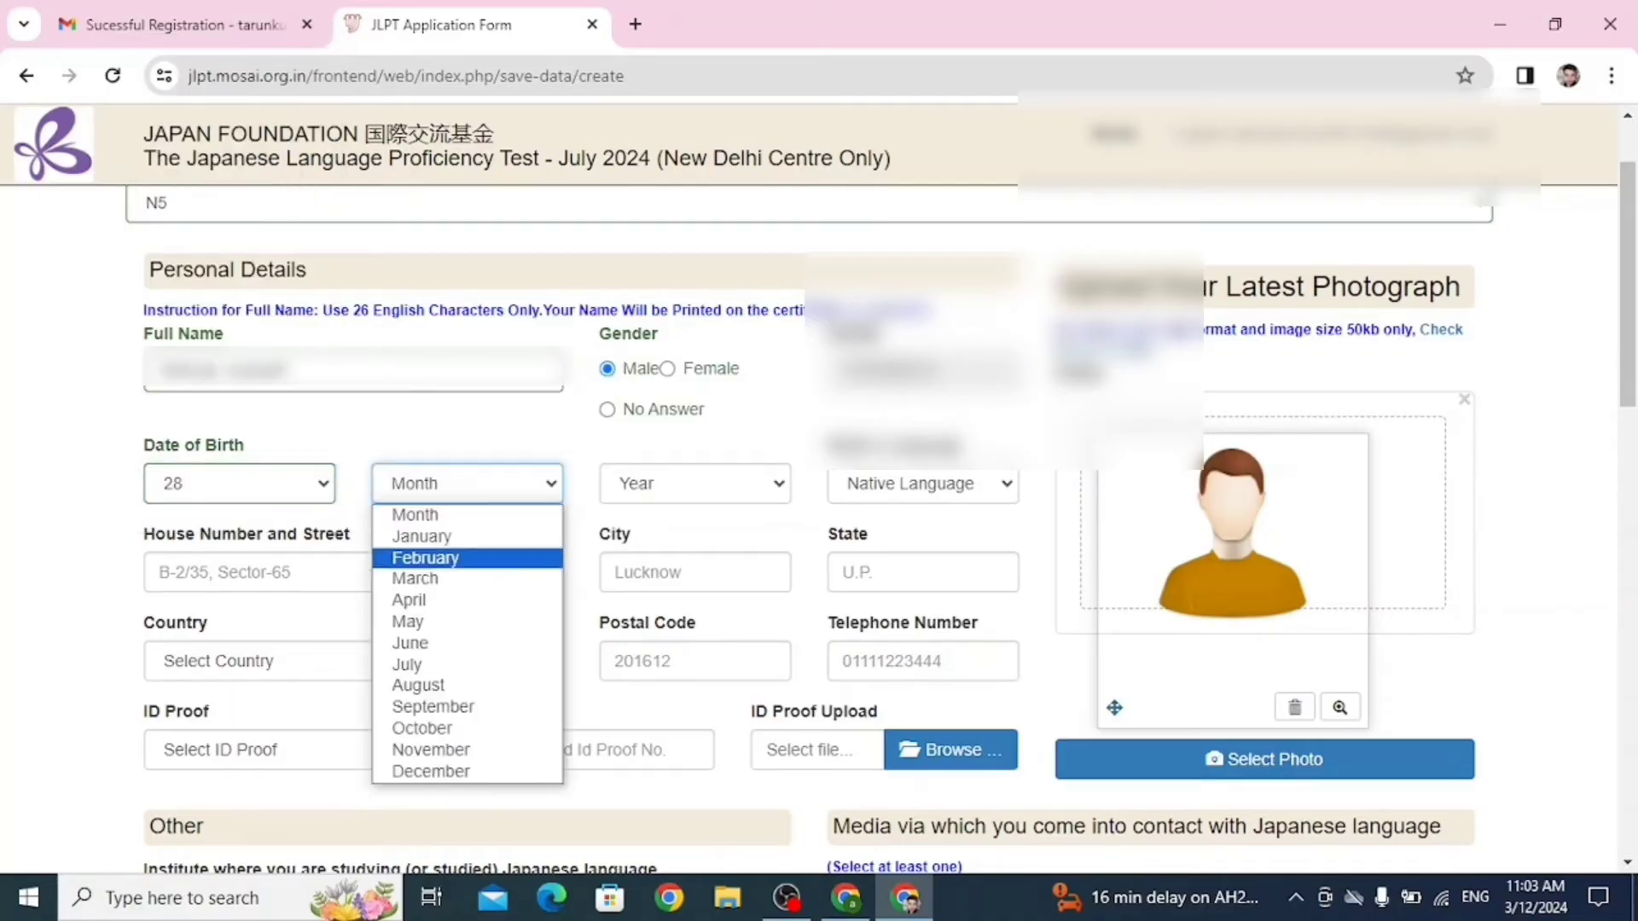
pyautogui.click(426, 558)
pyautogui.click(696, 484)
pyautogui.scroll(-8, 687, 247)
pyautogui.scroll(-10, 687, 248)
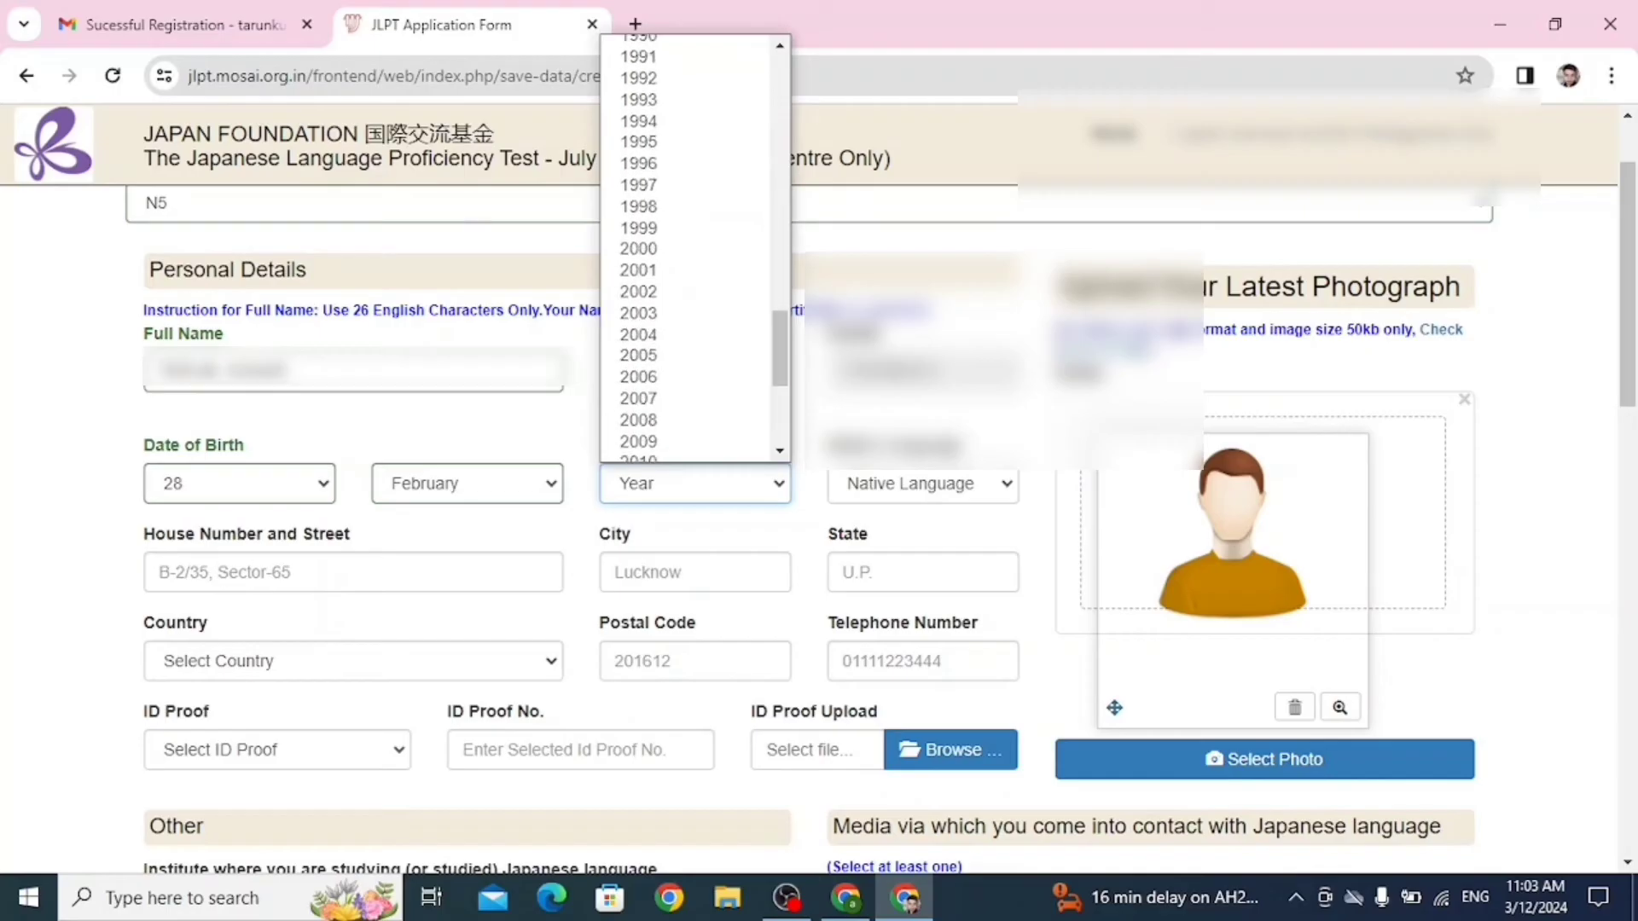
pyautogui.scroll(10, 687, 247)
pyautogui.scroll(-4, 687, 247)
pyautogui.scroll(-10, 687, 247)
pyautogui.scroll(8, 687, 247)
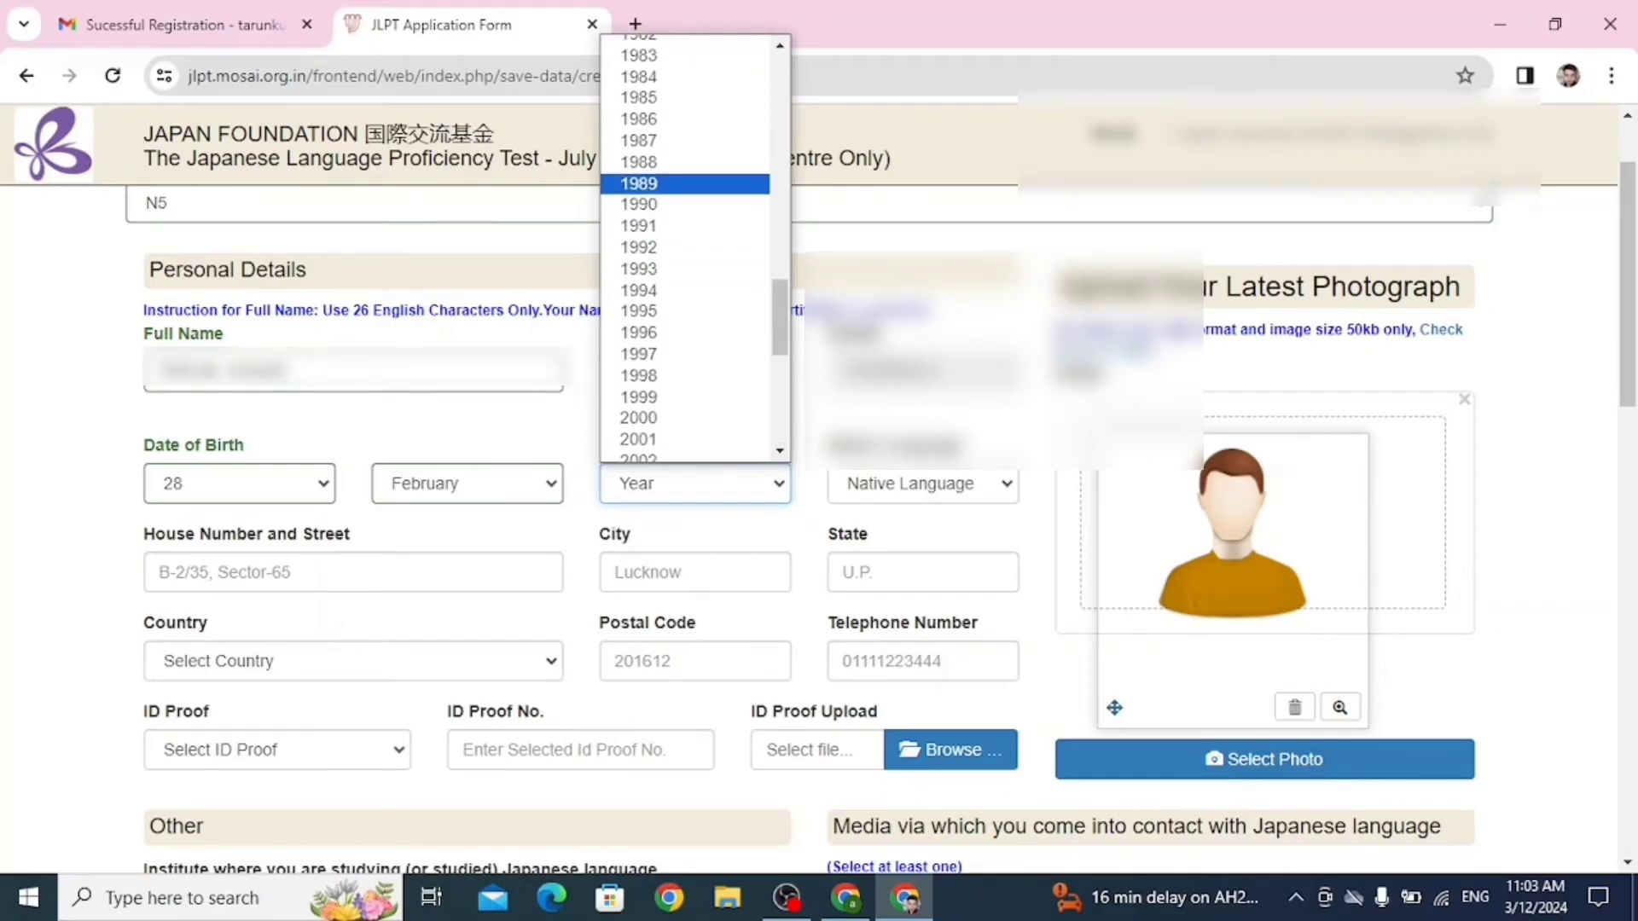
pyautogui.click(682, 375)
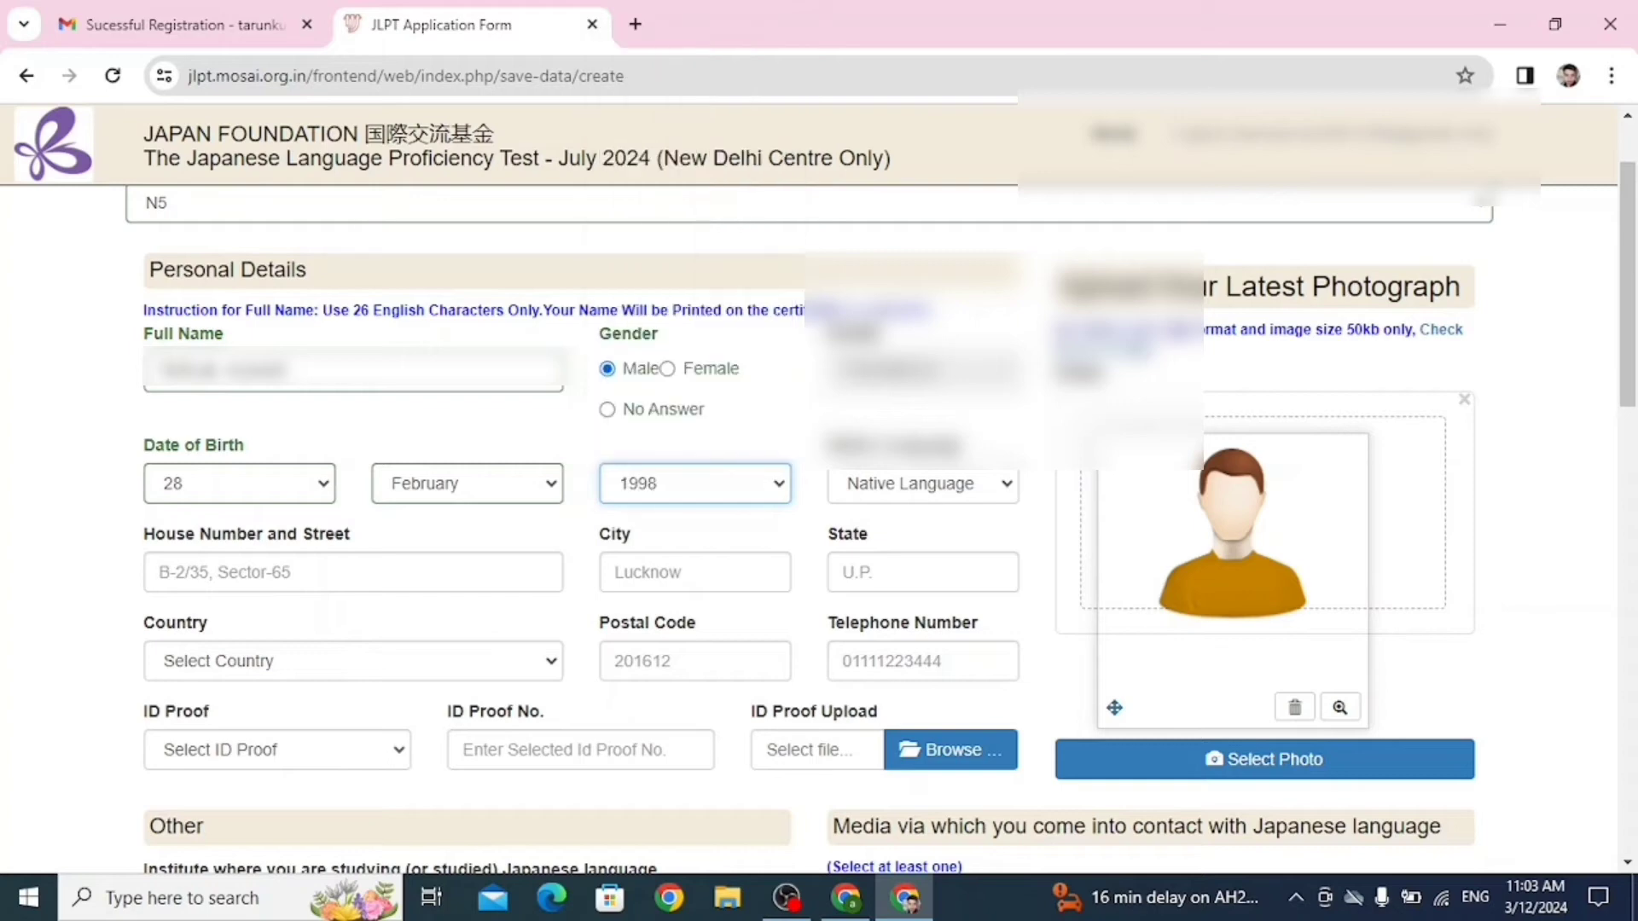
# Select Hindi as the native language.
pyautogui.click(922, 484)
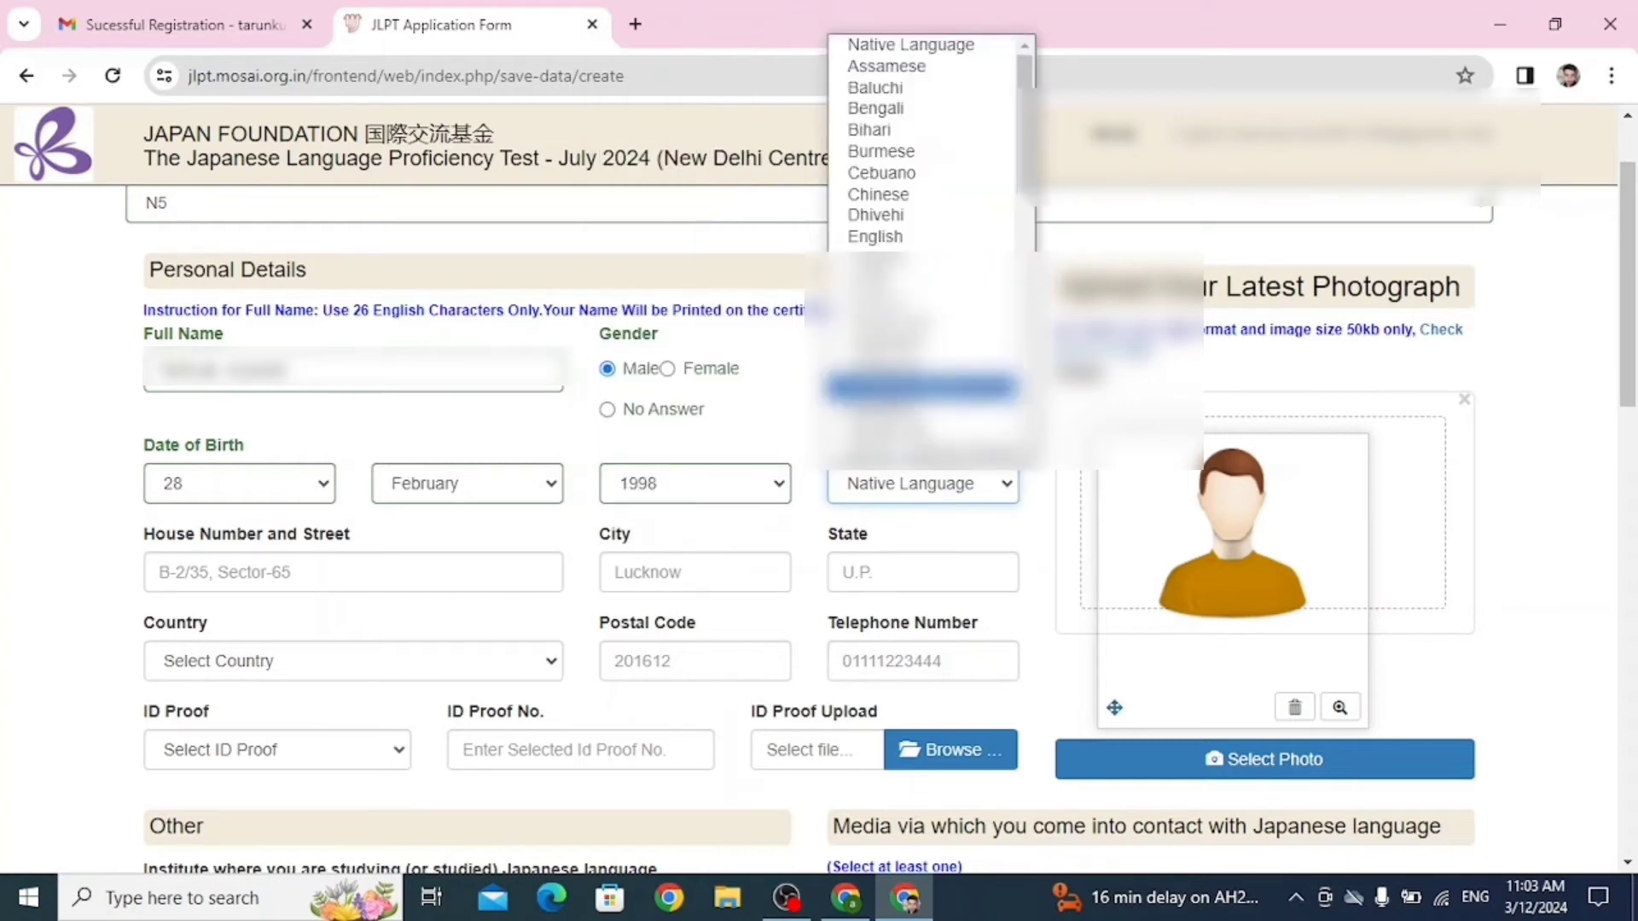
pyautogui.click(922, 281)
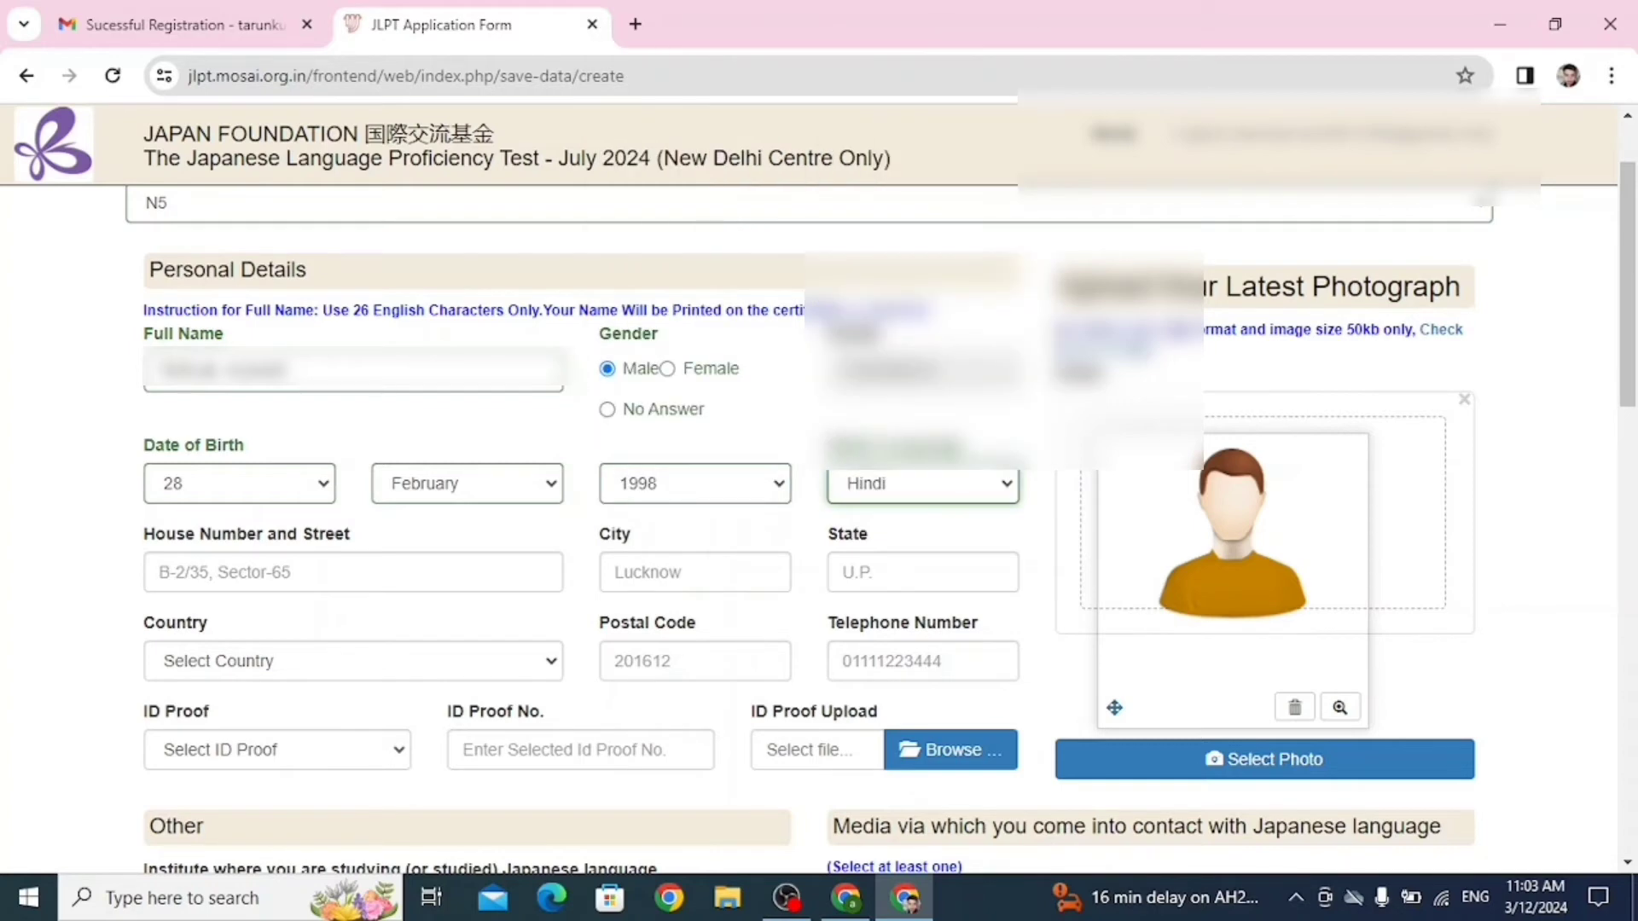
pyautogui.click(353, 572)
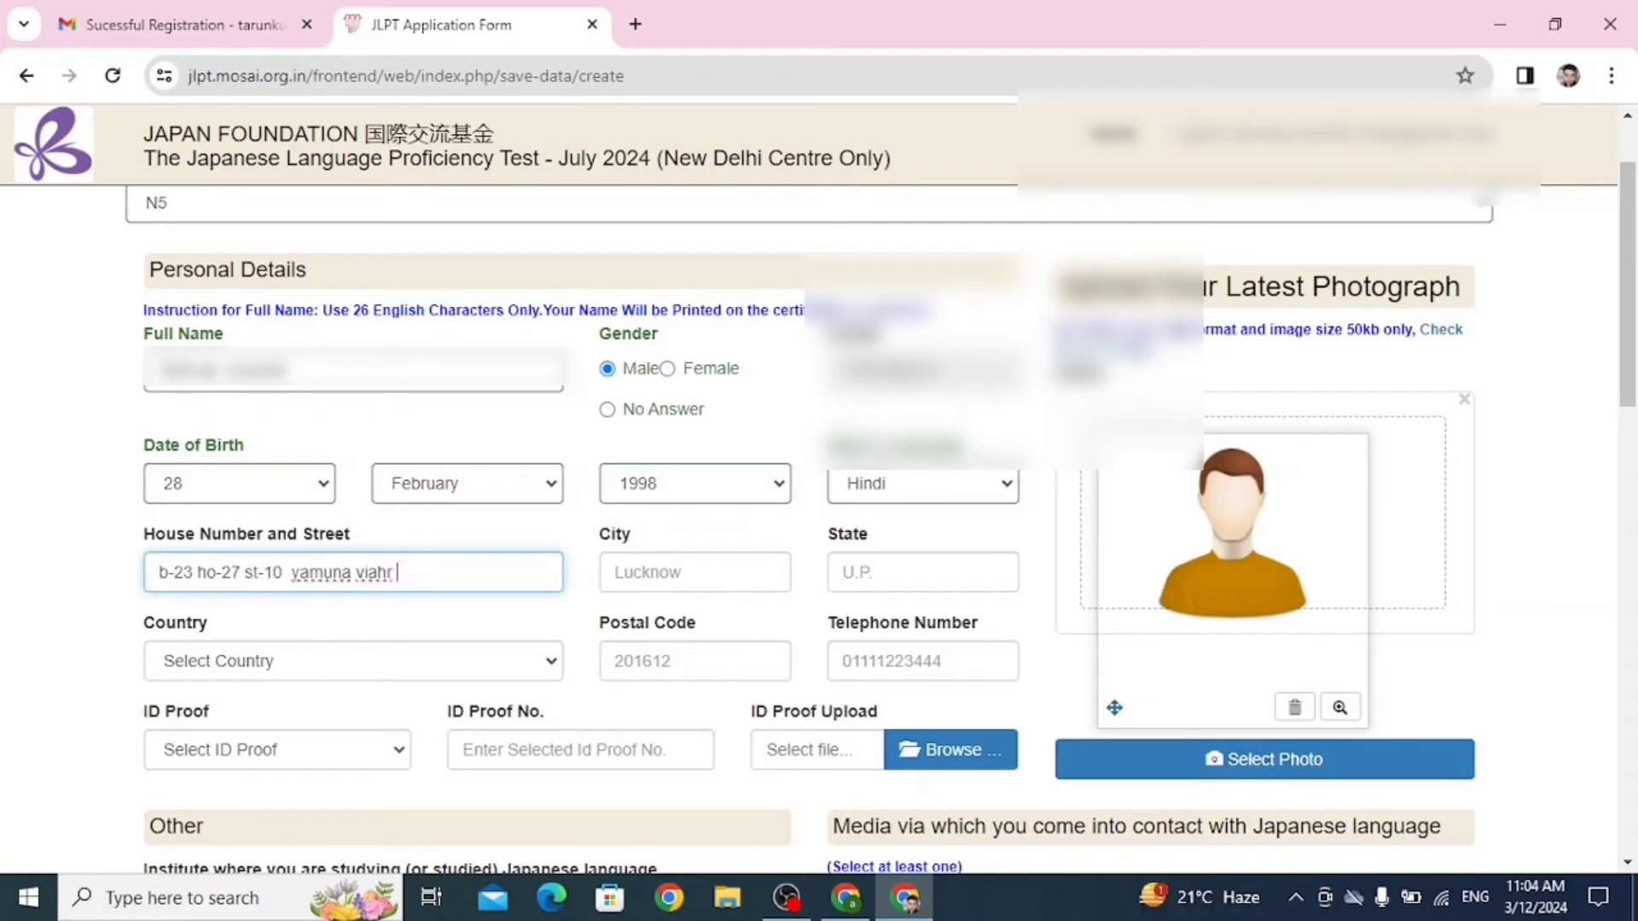
# Correct the street address and enter the city and state.
pyautogui.press('BackSpace')
pyautogui.press('BackSpace')
pyautogui.press('BackSpace')
pyautogui.press('BackSpace')
pyautogui.write('har')
pyautogui.click(695, 573)
pyautogui.write('del')
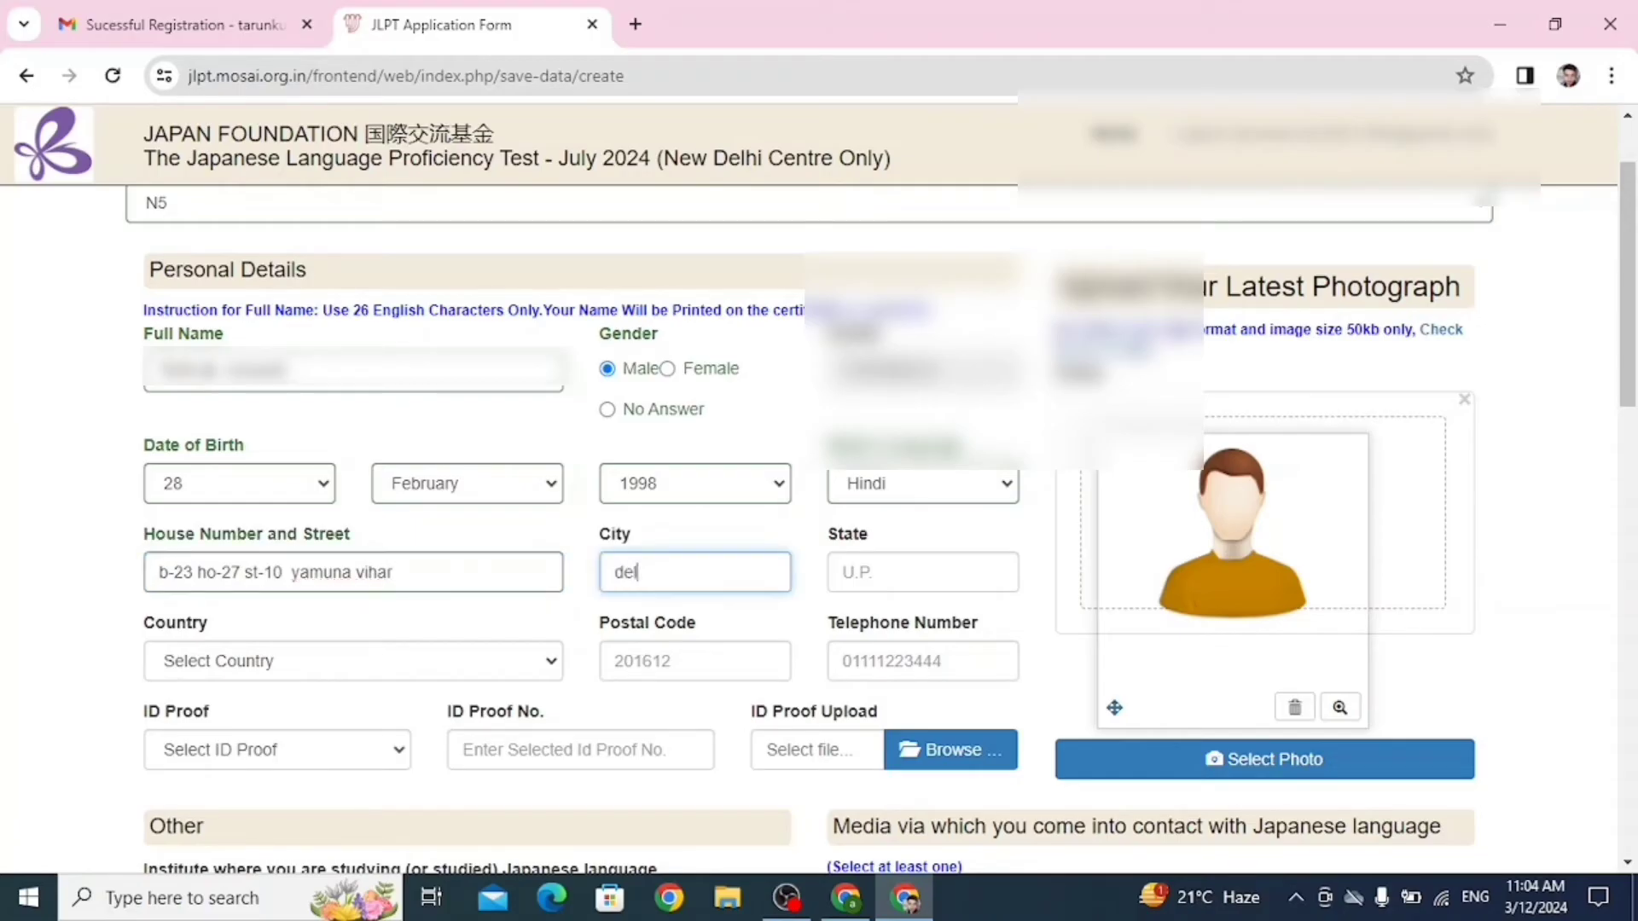
pyautogui.write('hi')
pyautogui.click(923, 572)
pyautogui.write('delhi')
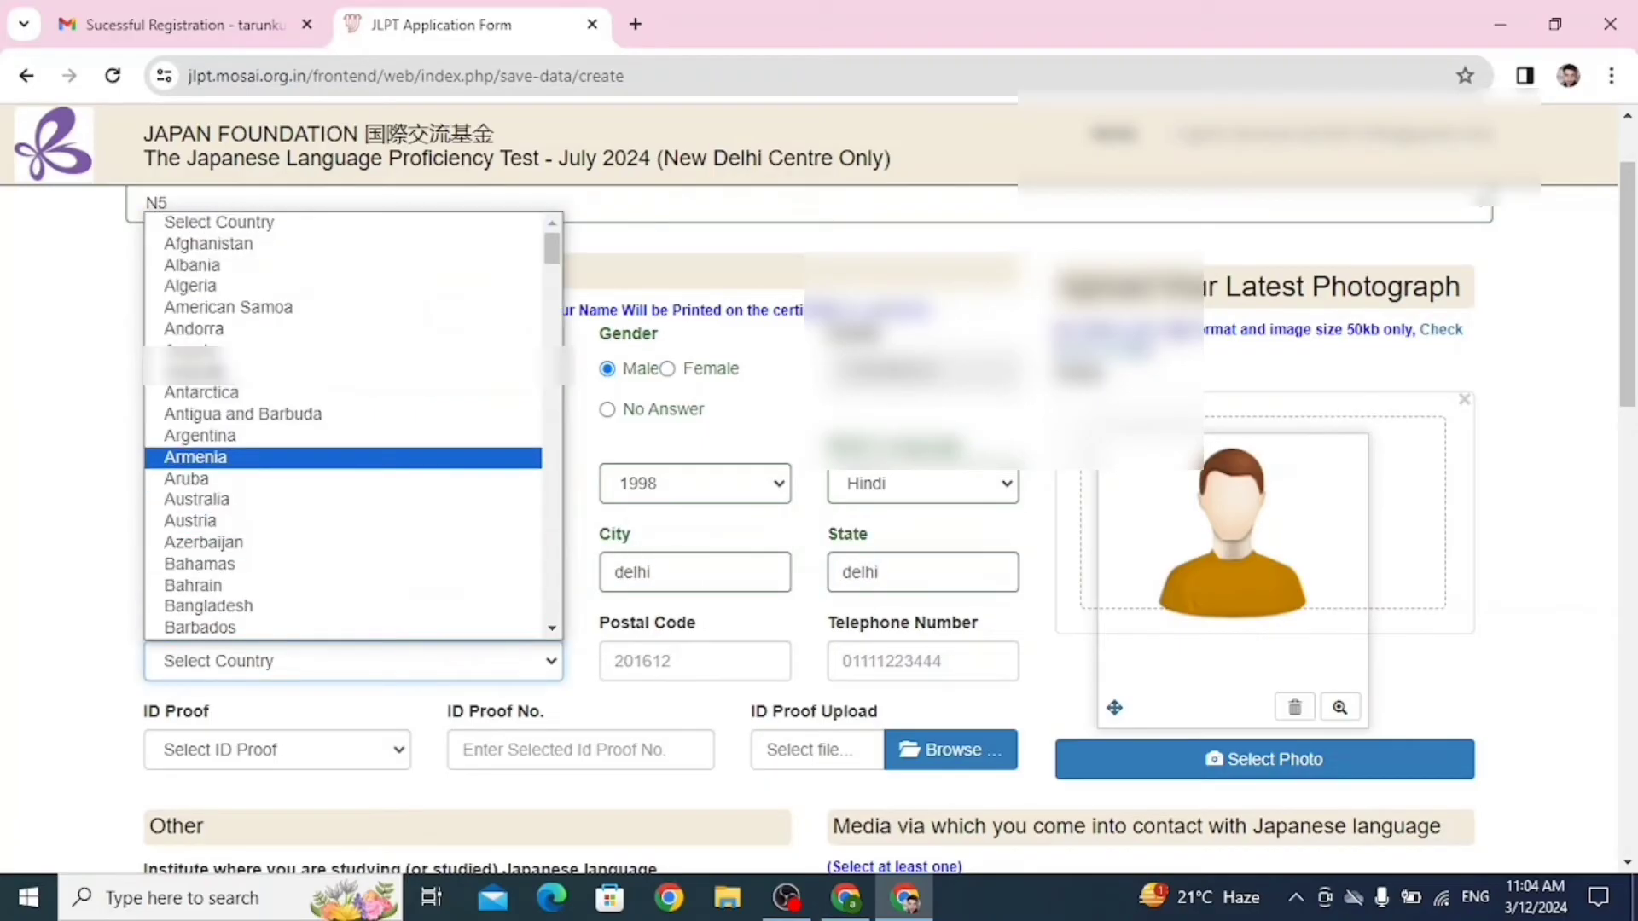
pyautogui.write('in')
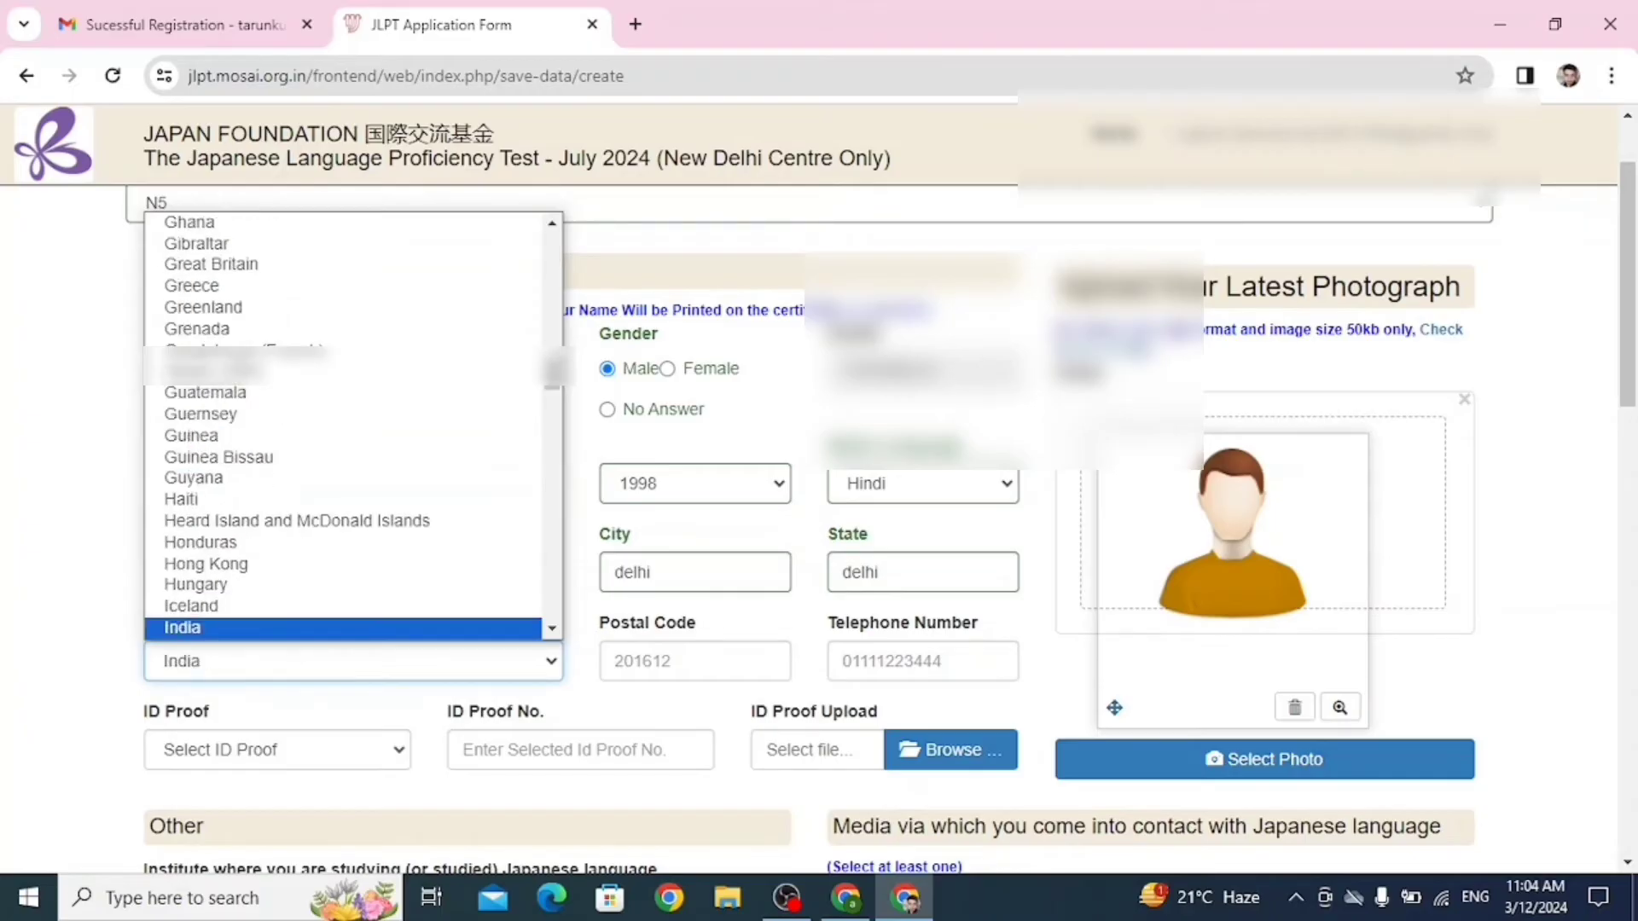
# Set the country to India and enter the correct postal code.
pyautogui.press('Return')
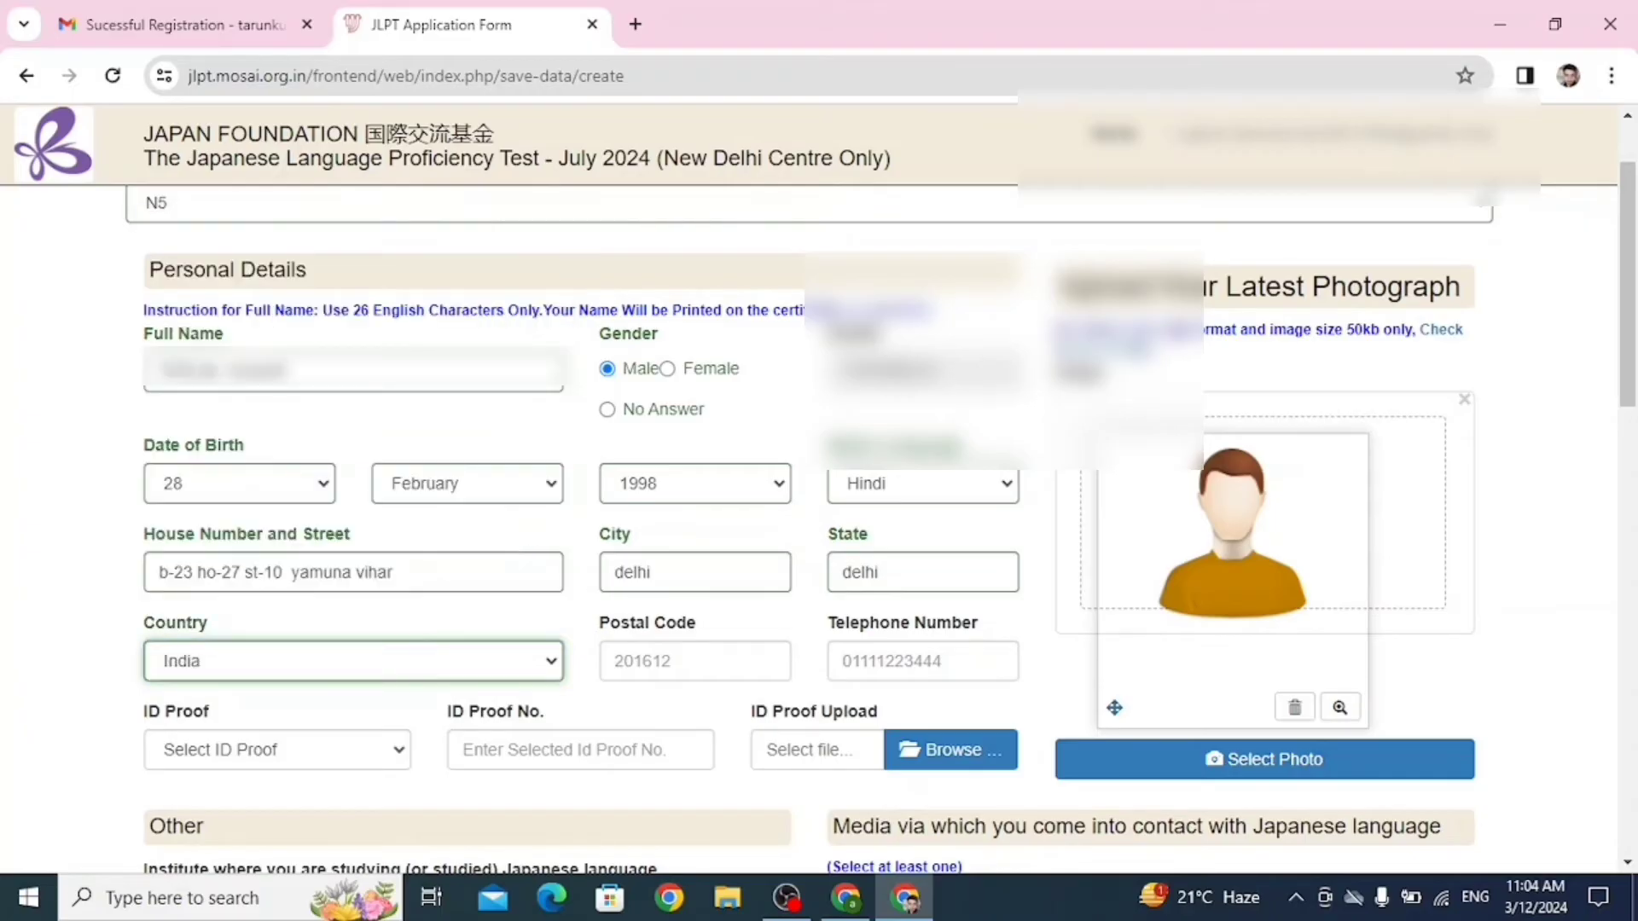
pyautogui.click(694, 661)
pyautogui.write('10005')
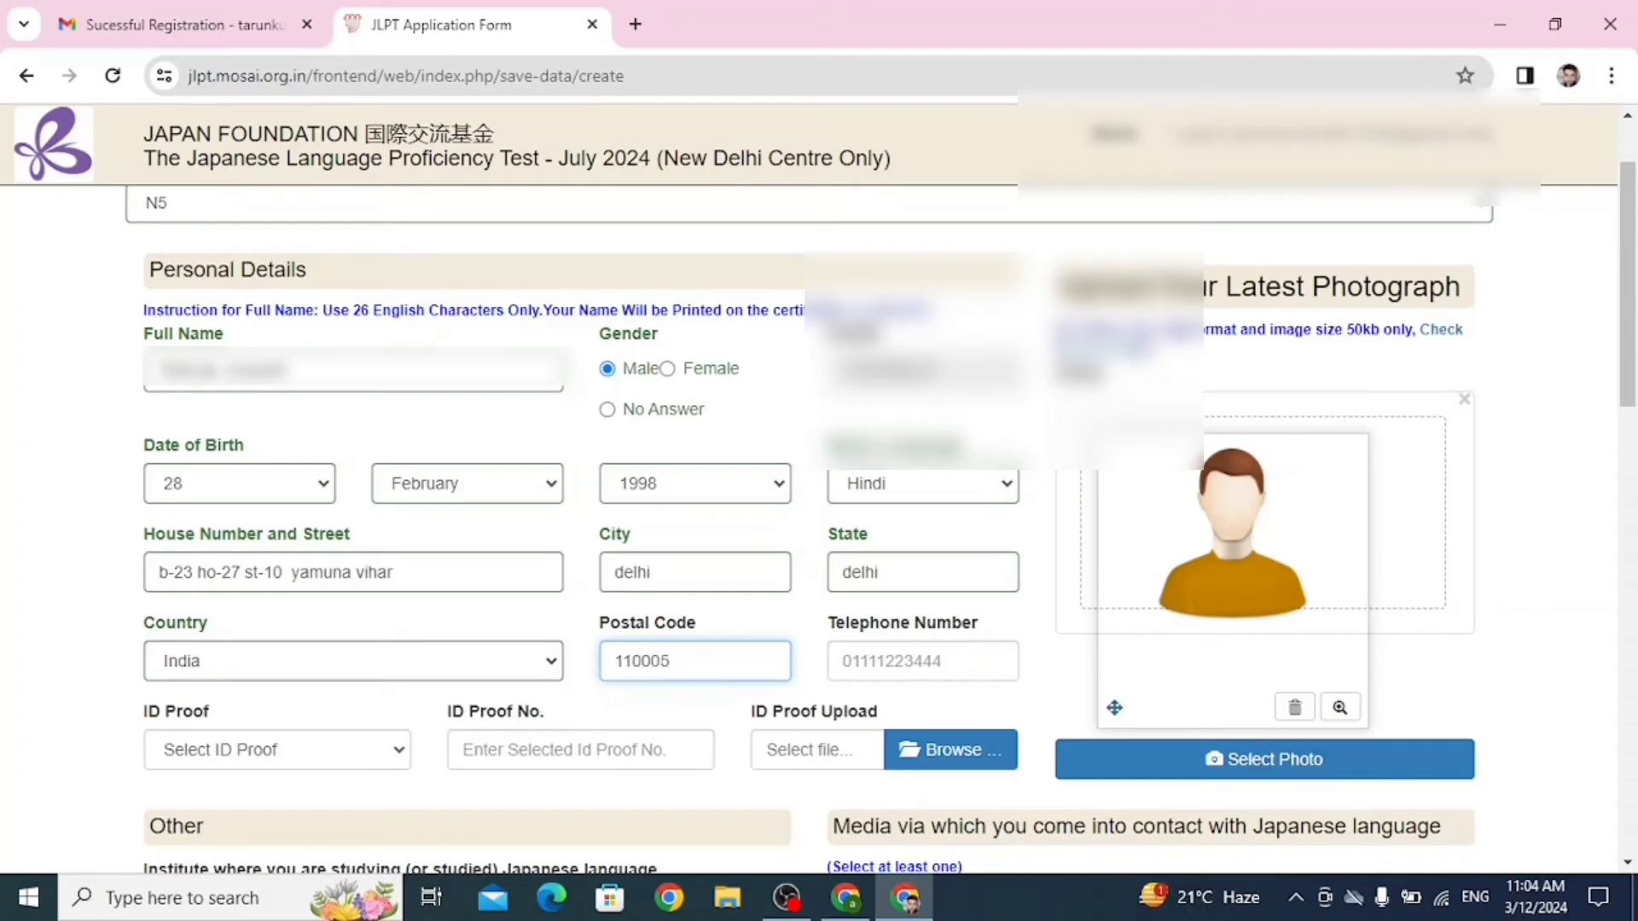
pyautogui.press('BackSpace')
pyautogui.press('BackSpace')
pyautogui.write('53')
pyautogui.click(844, 661)
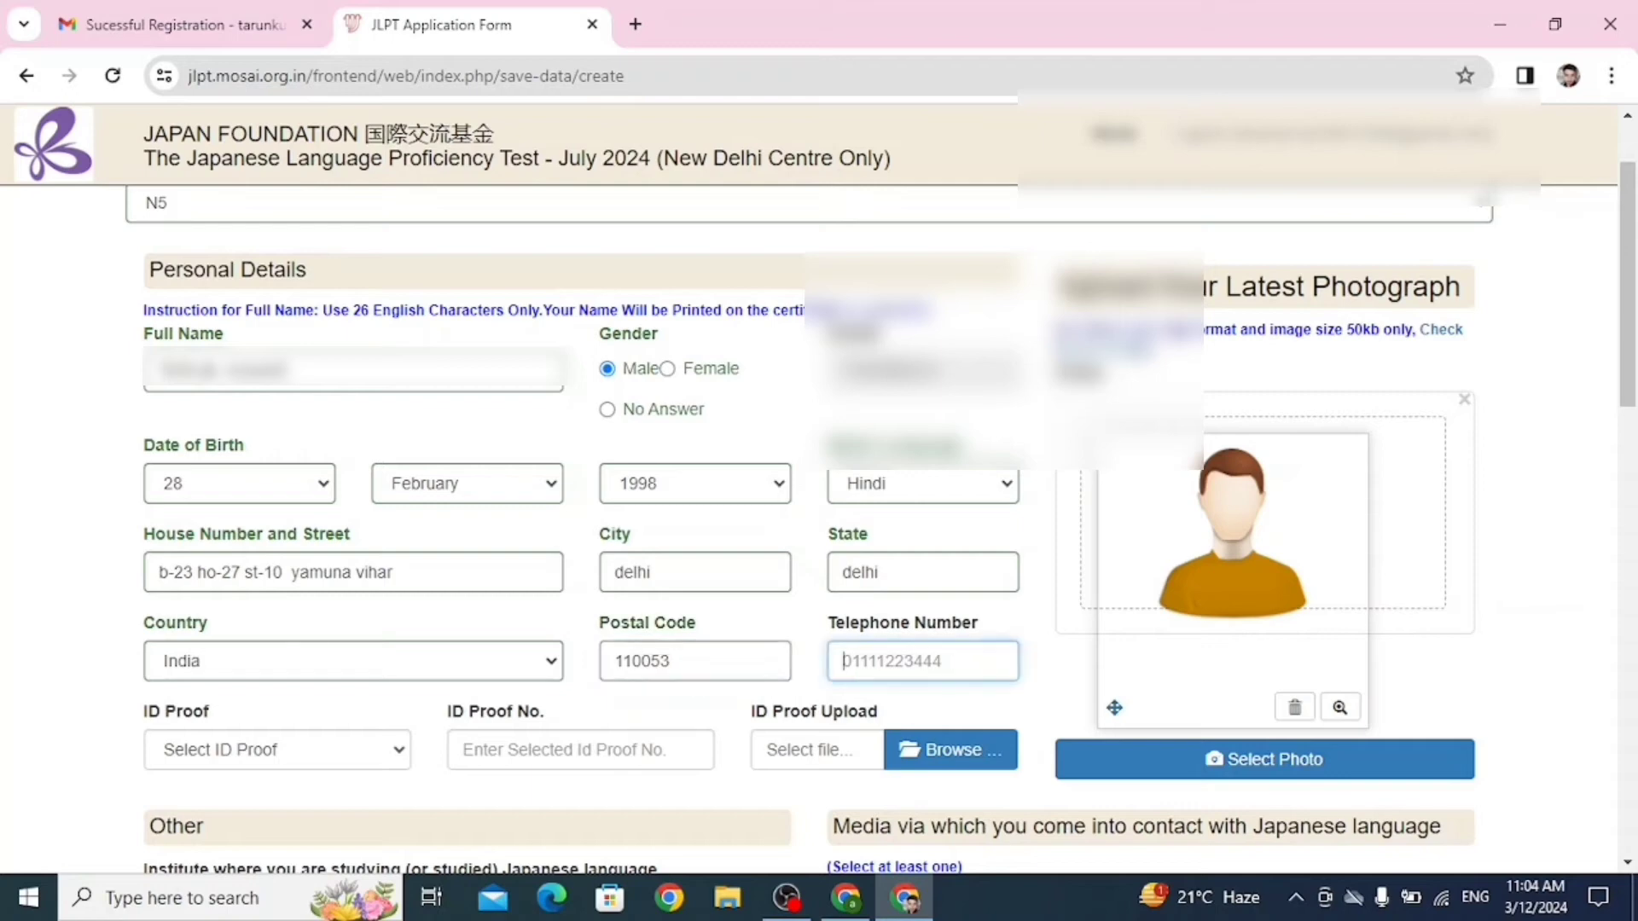
# Choose Aadhar Card as the ID proof and enter its 12-digit ID number.
pyautogui.scroll(-3, 819, 529)
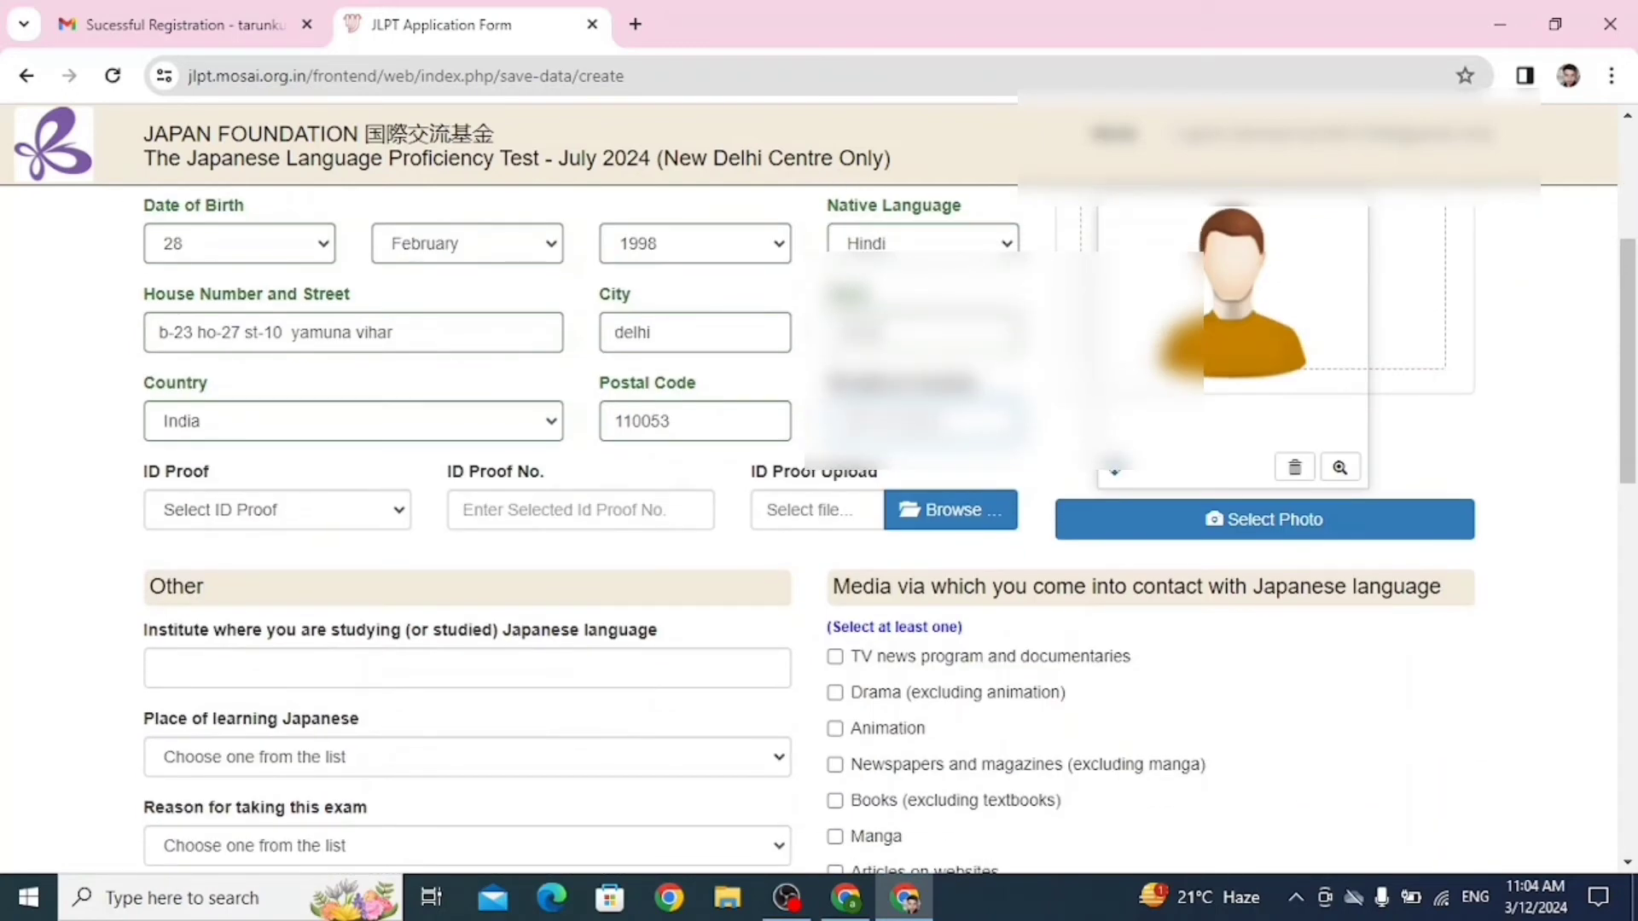
pyautogui.click(277, 509)
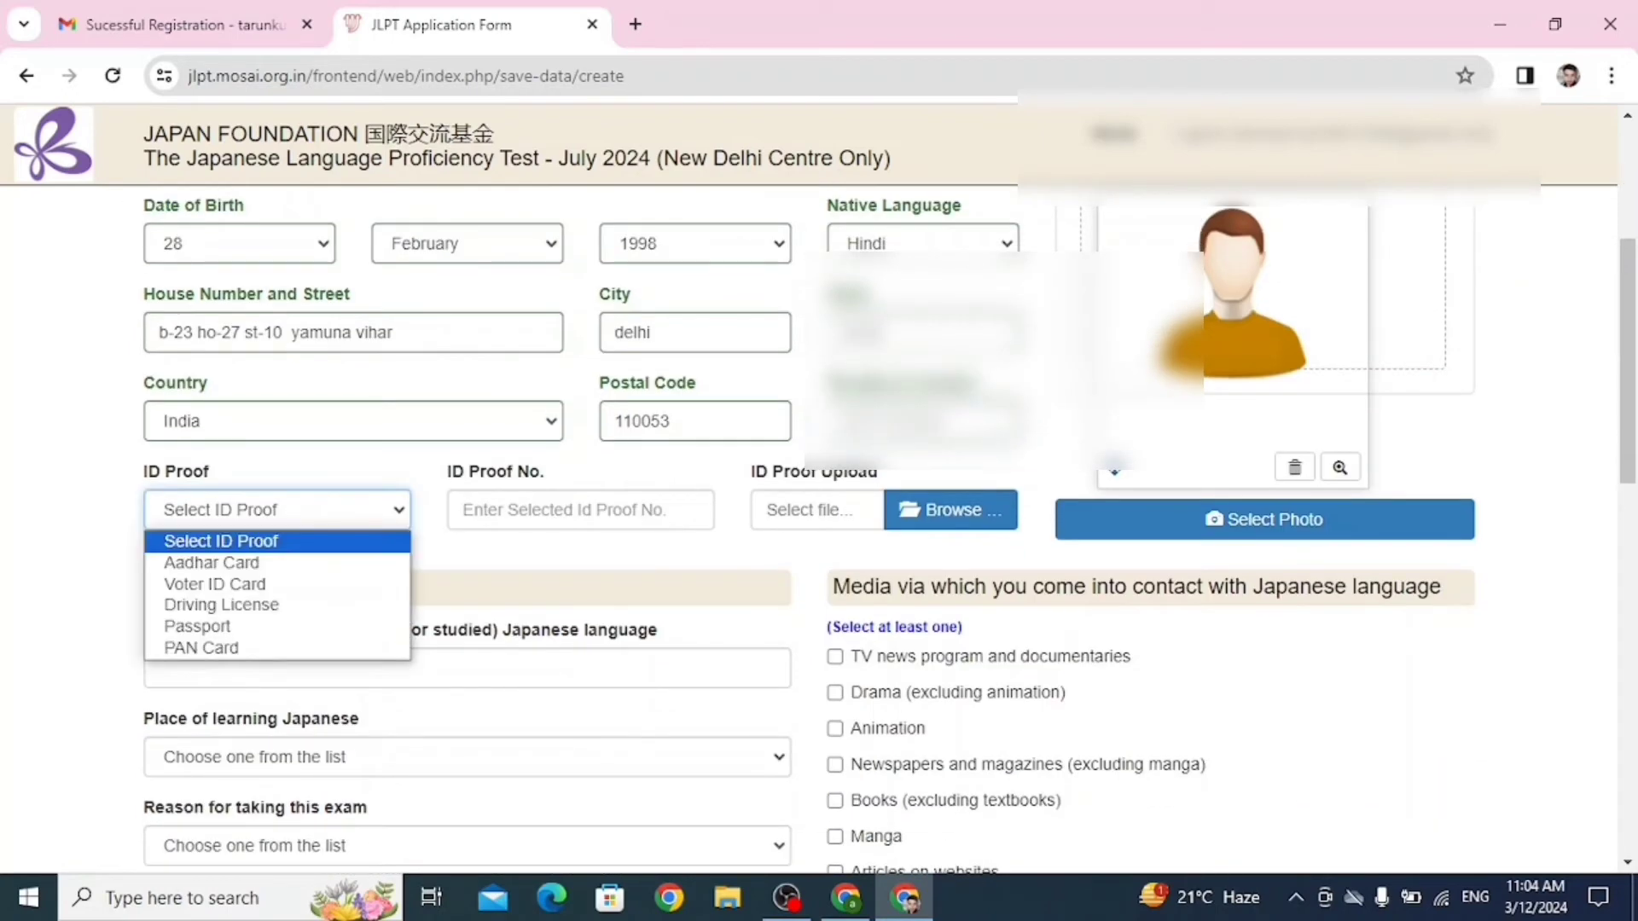
pyautogui.press('Return')
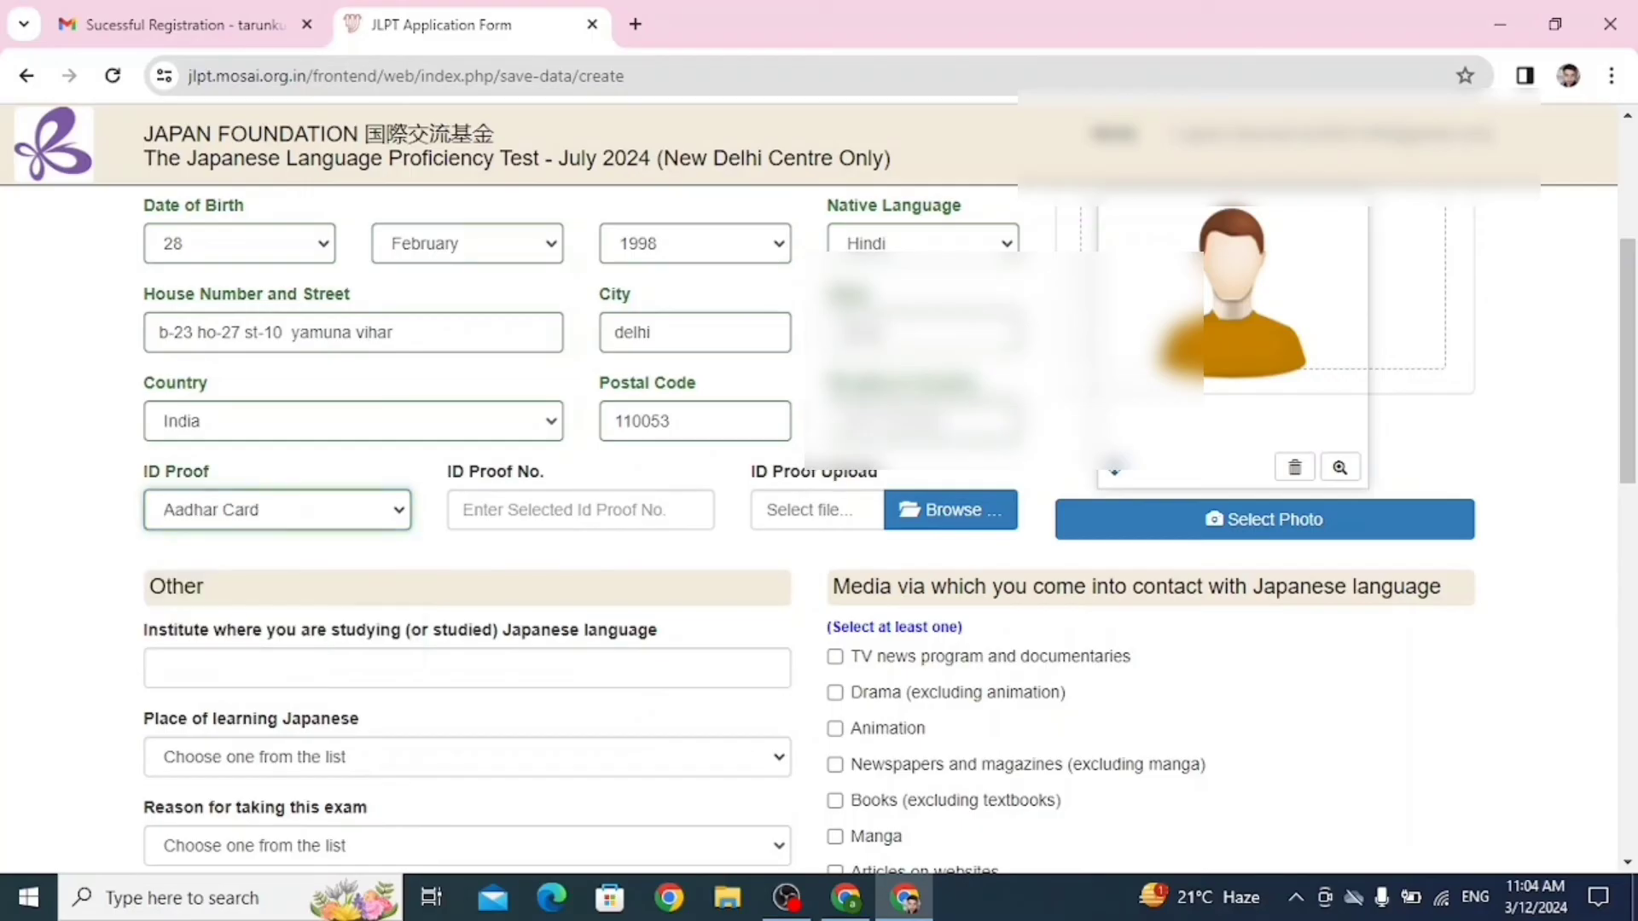
pyautogui.click(465, 509)
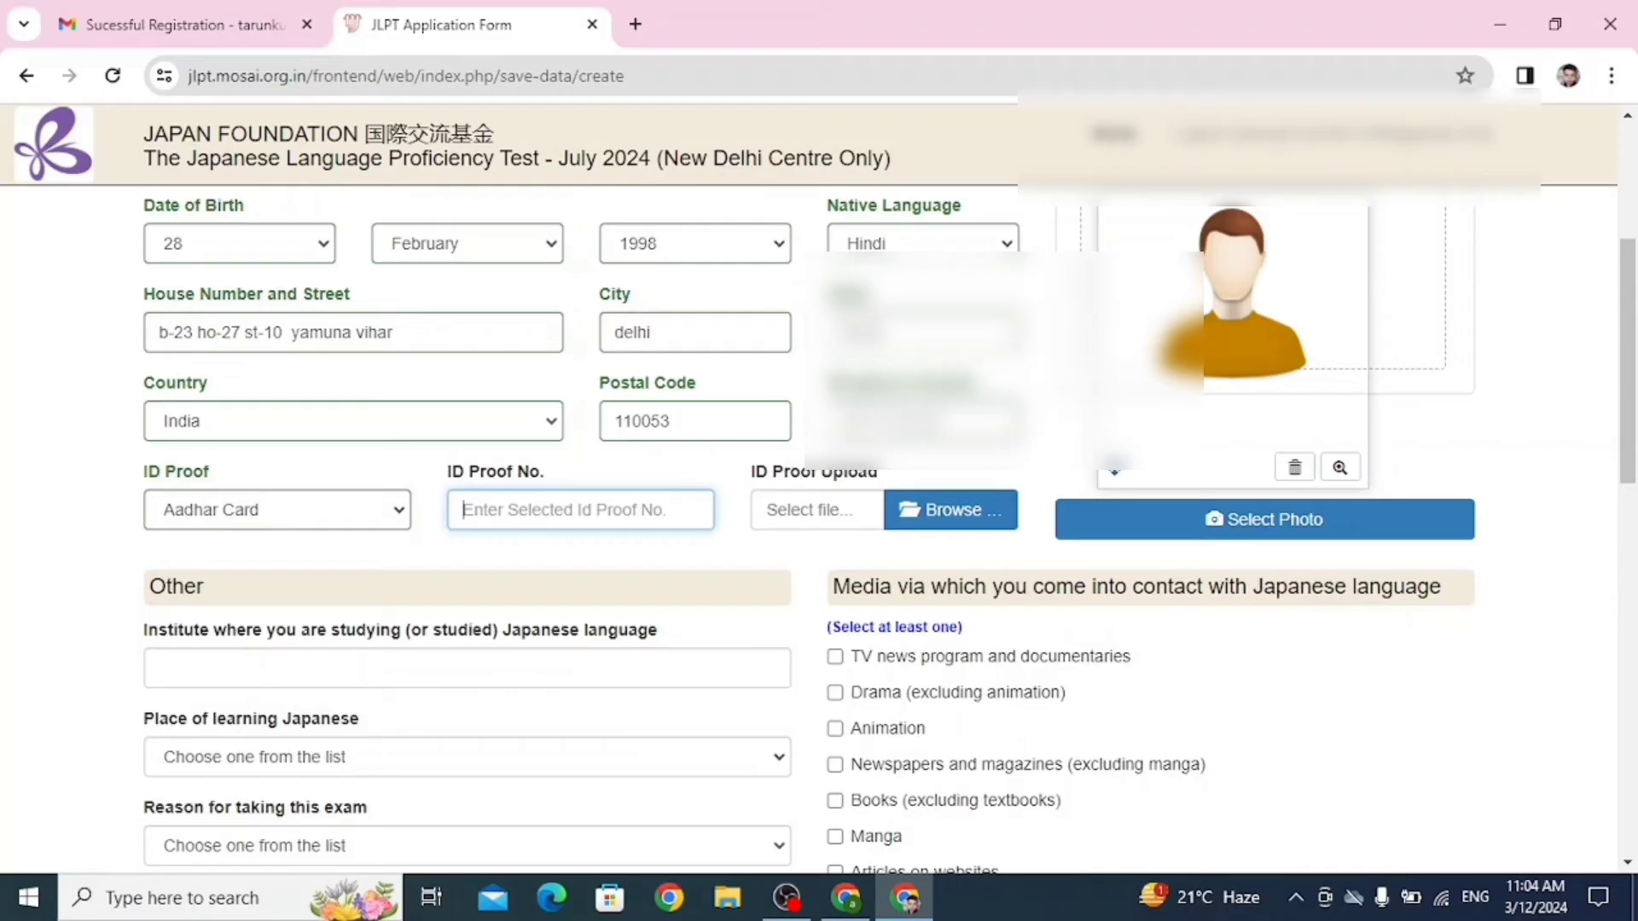
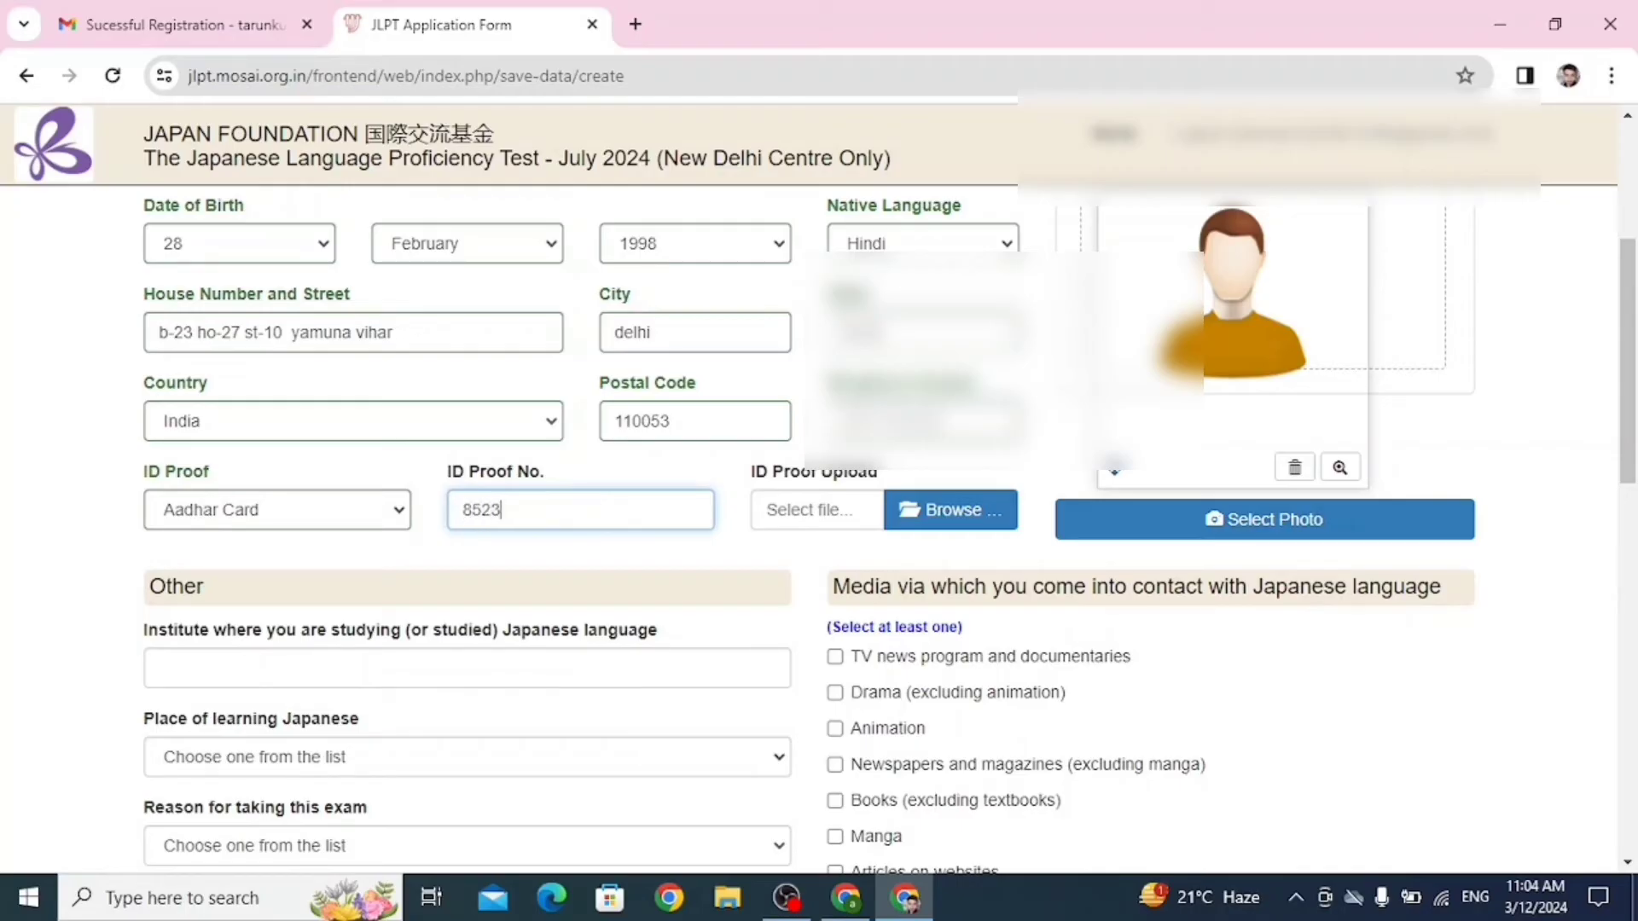
pyautogui.press('Tab')
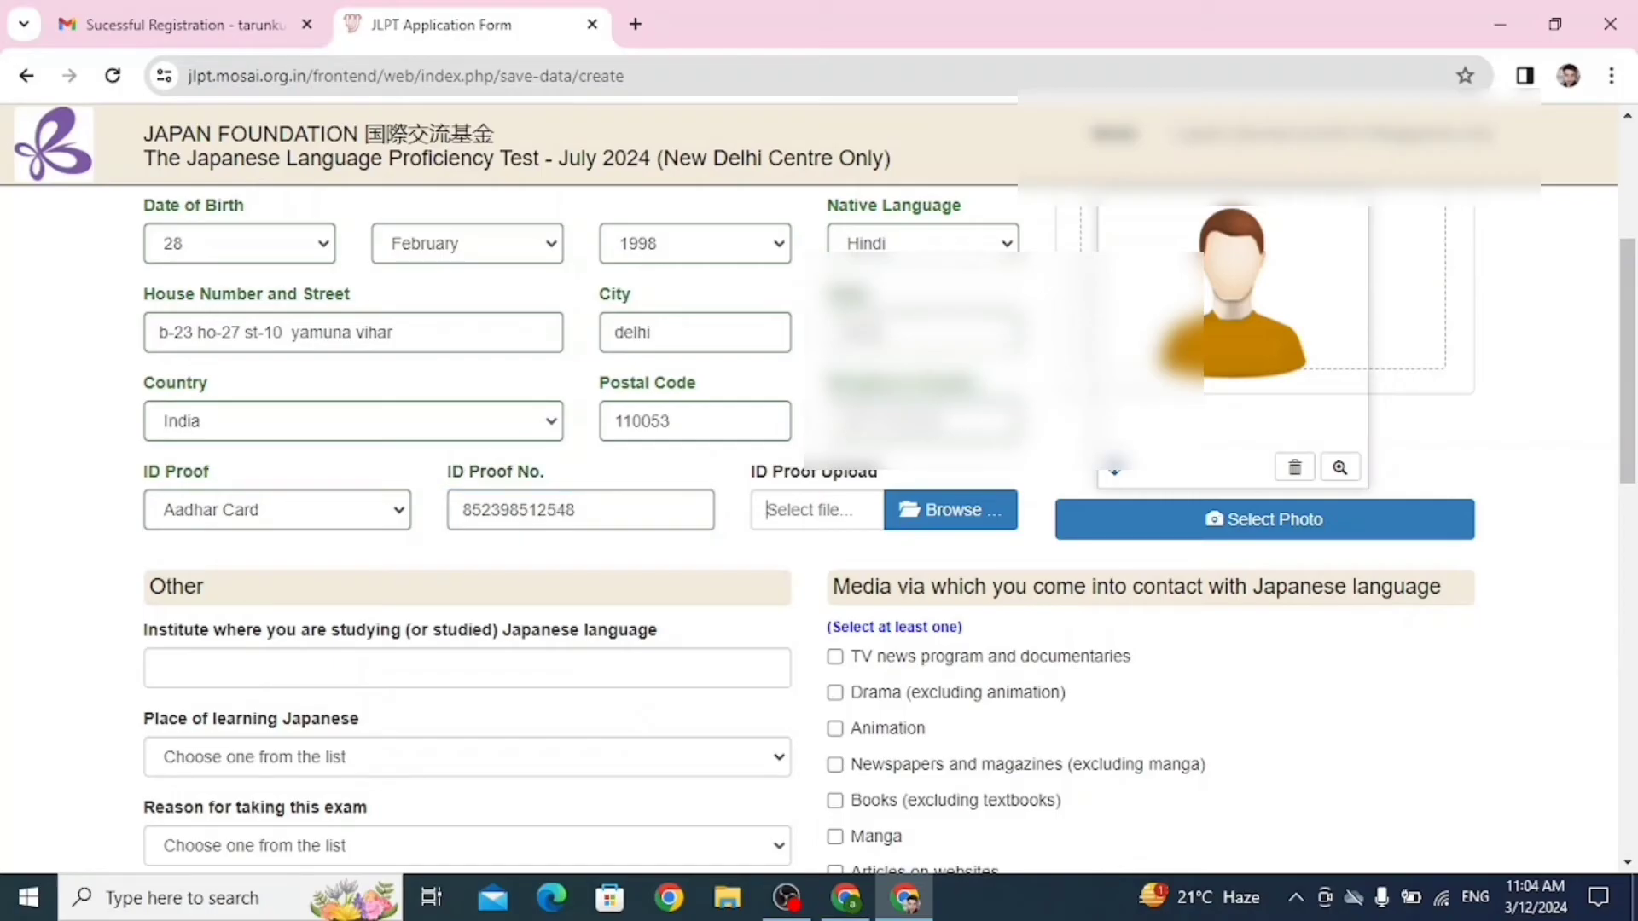
pyautogui.click(578, 510)
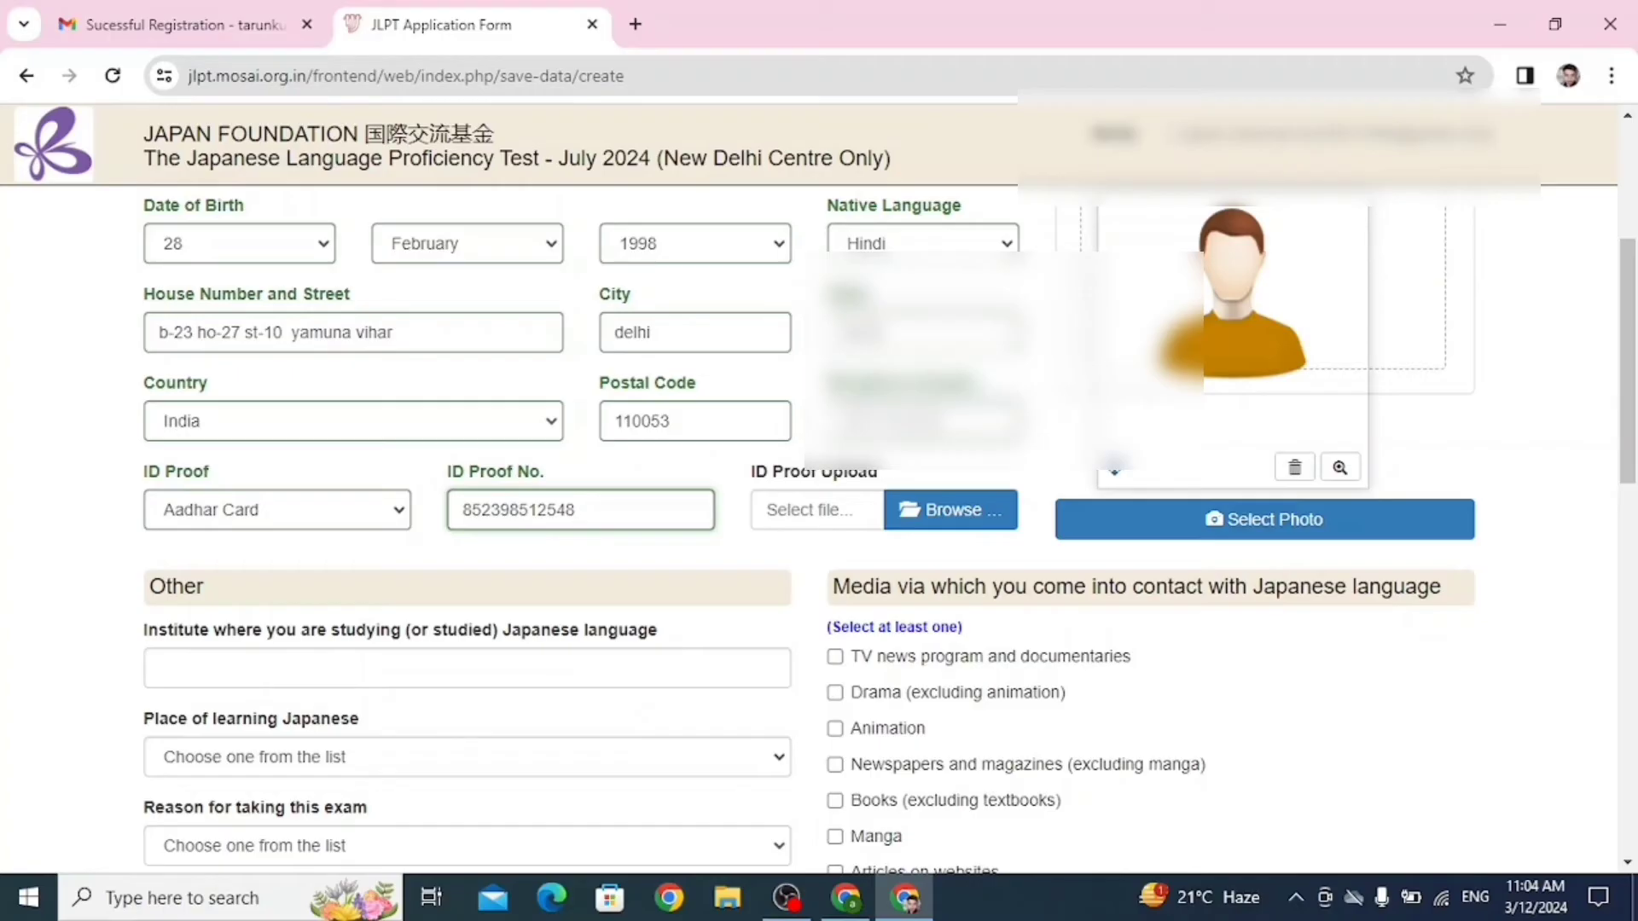
pyautogui.press('Tab')
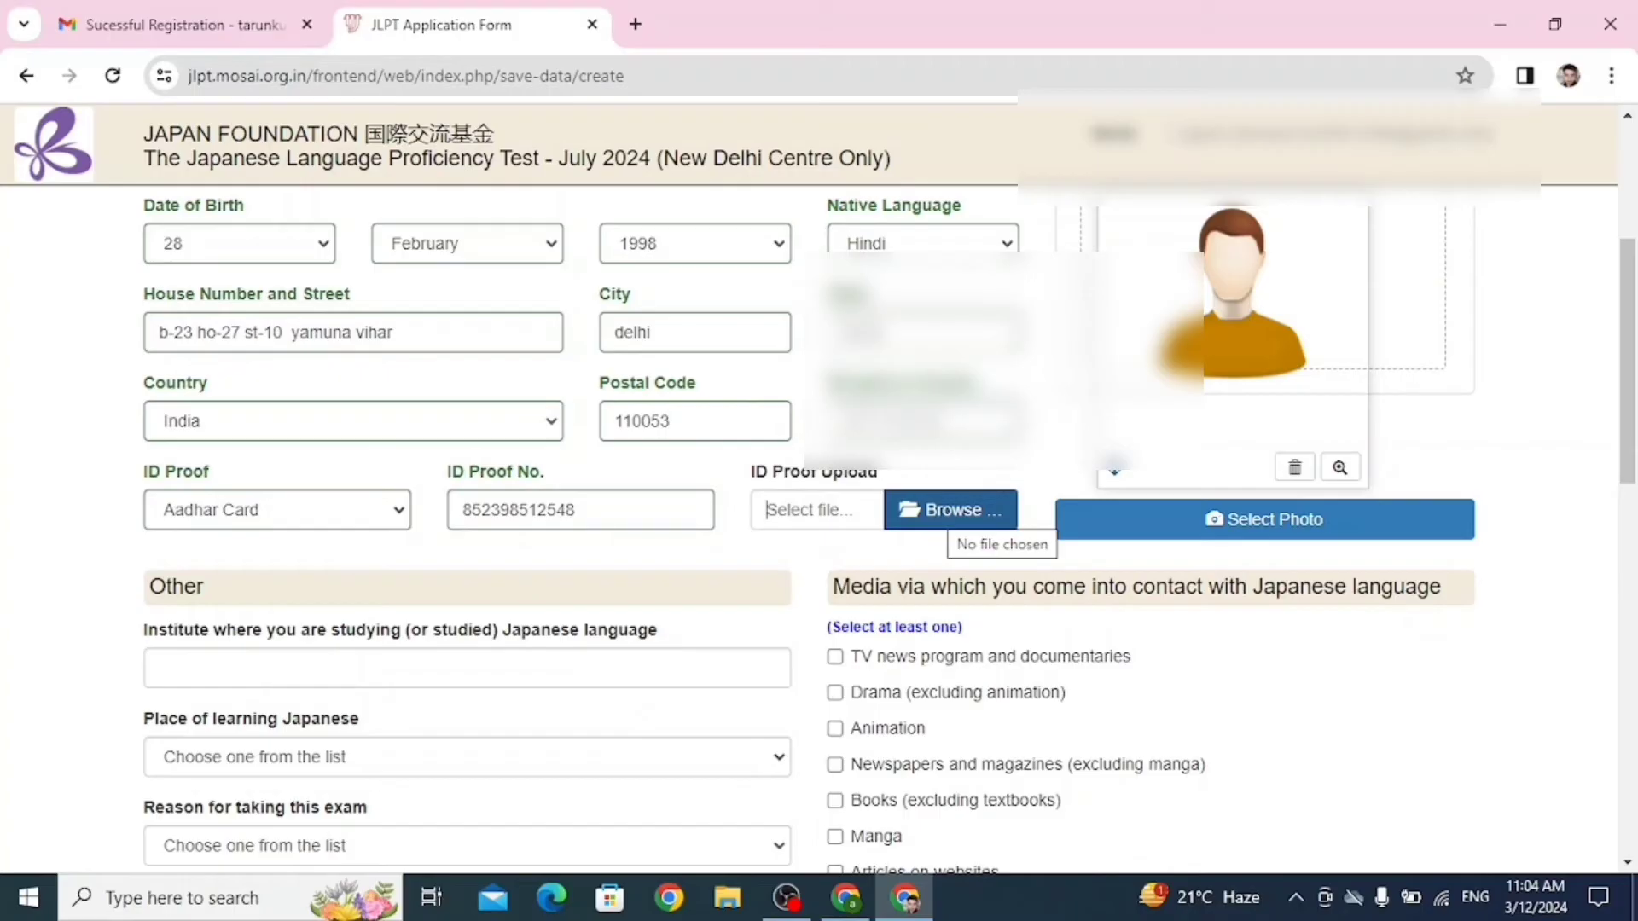
pyautogui.click(949, 511)
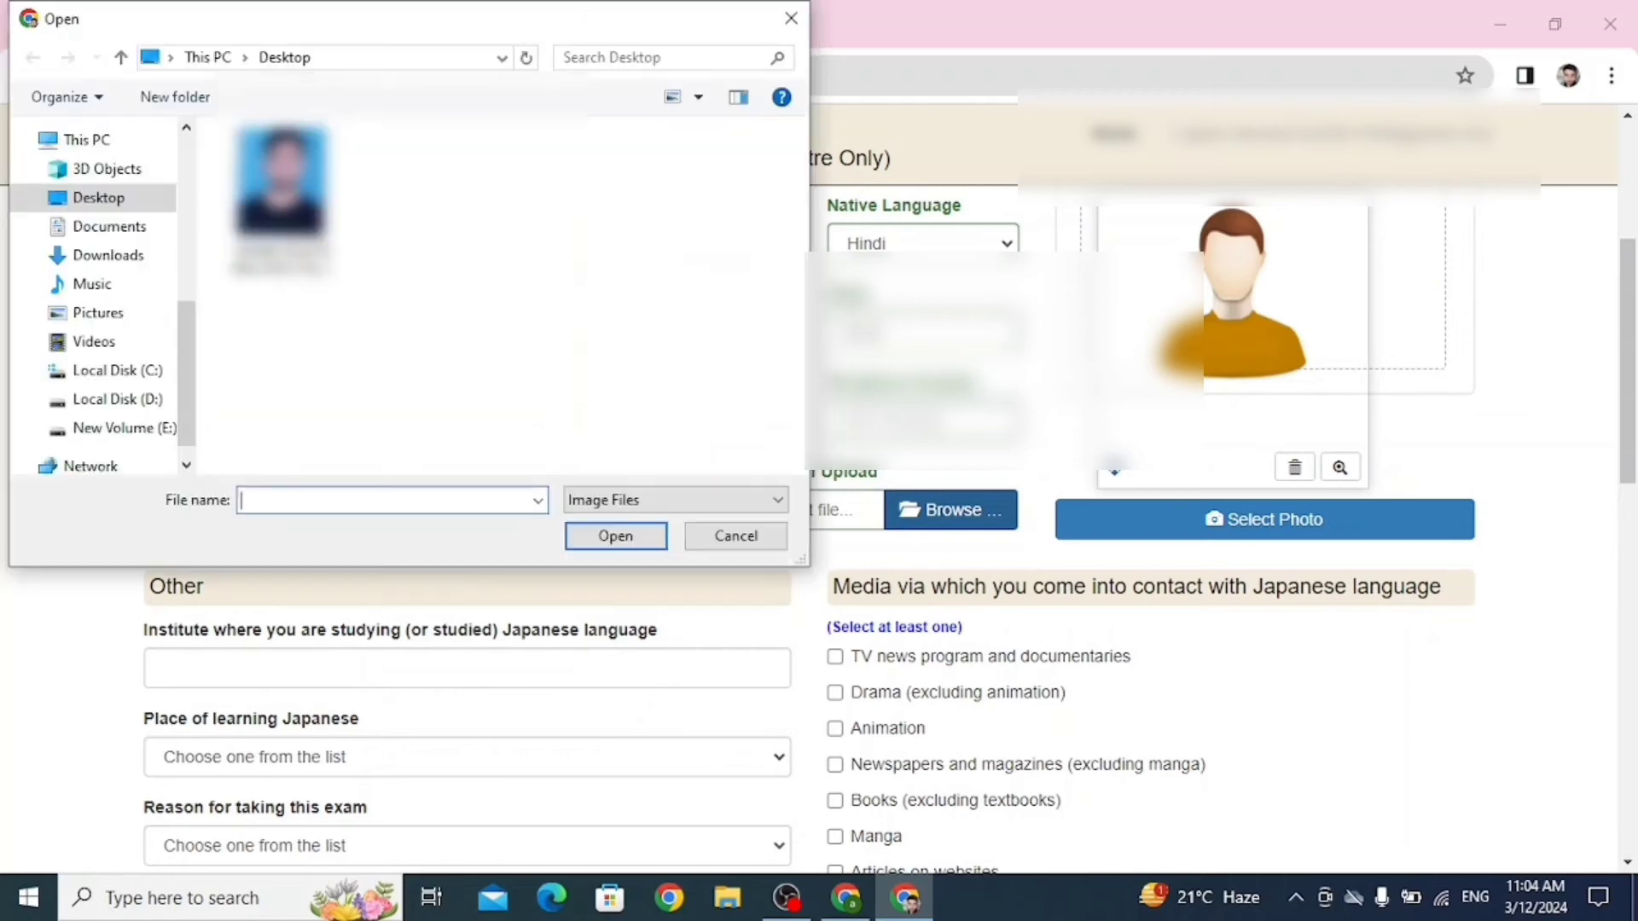
pyautogui.click(791, 17)
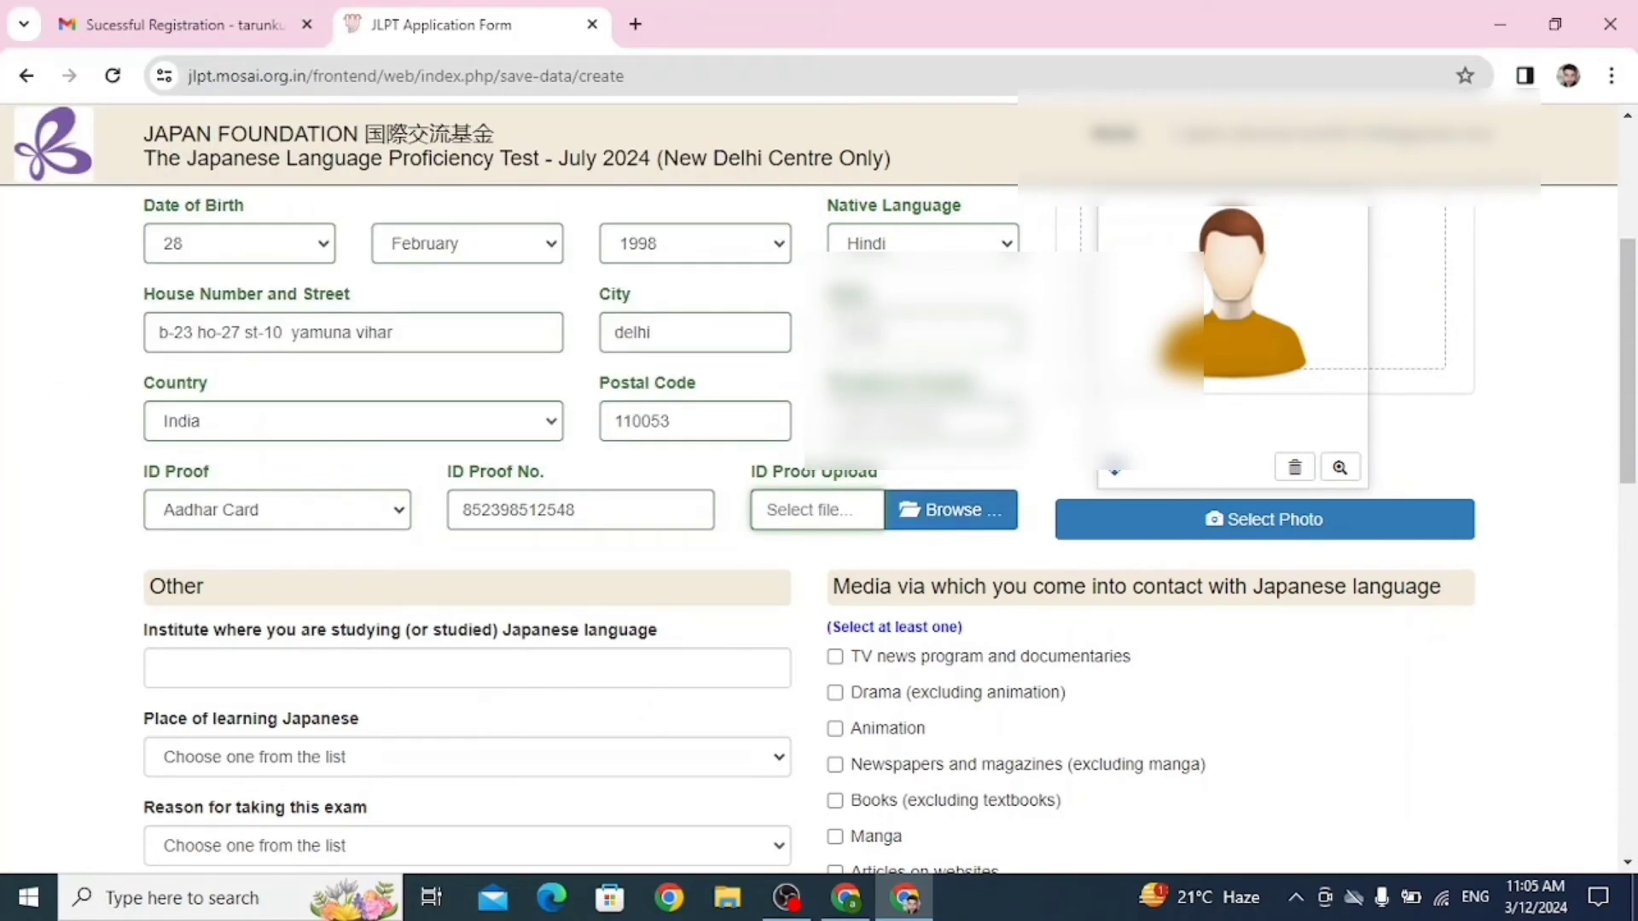
pyautogui.click(1264, 520)
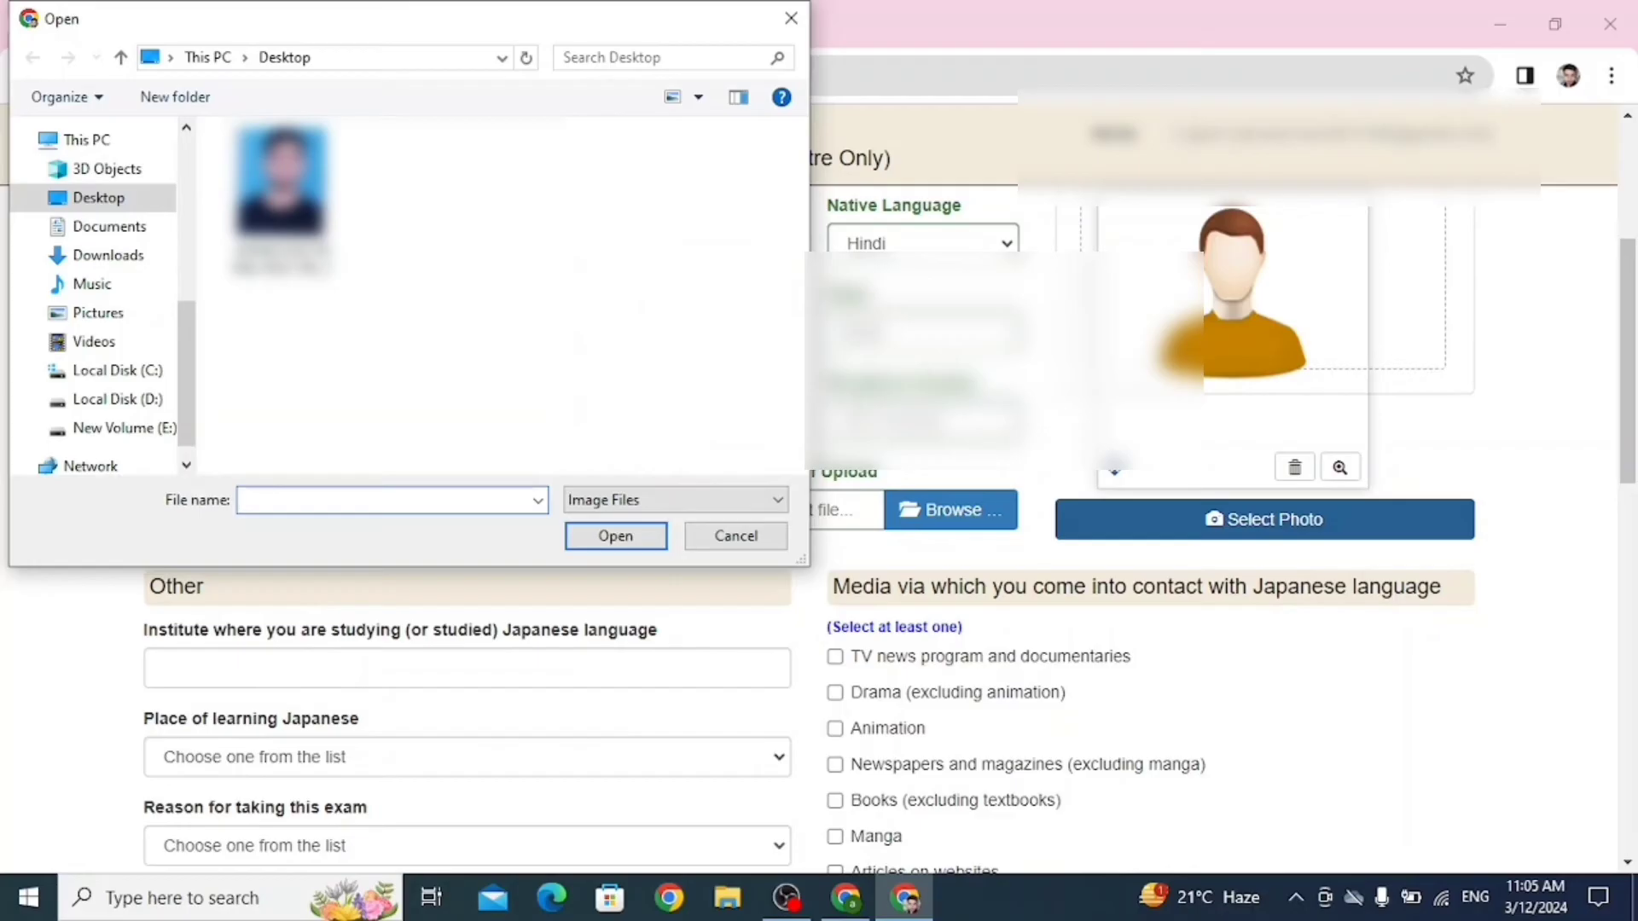
pyautogui.click(791, 18)
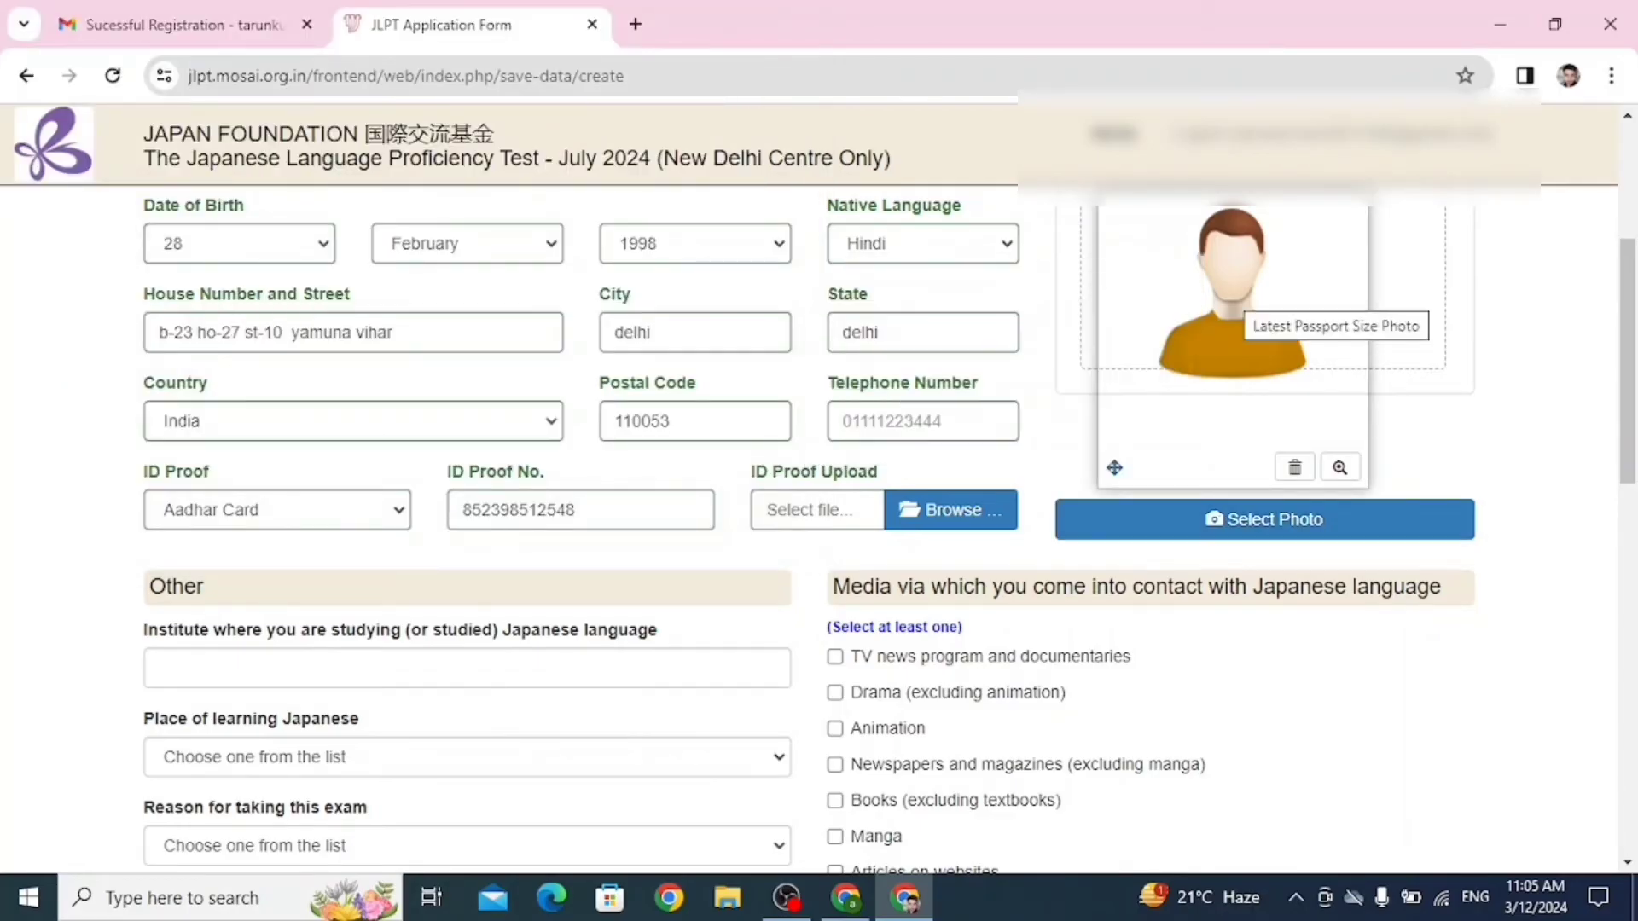
# Enter the Japanese-study institute name in the Other section of the form.
pyautogui.scroll(-6, 879, 525)
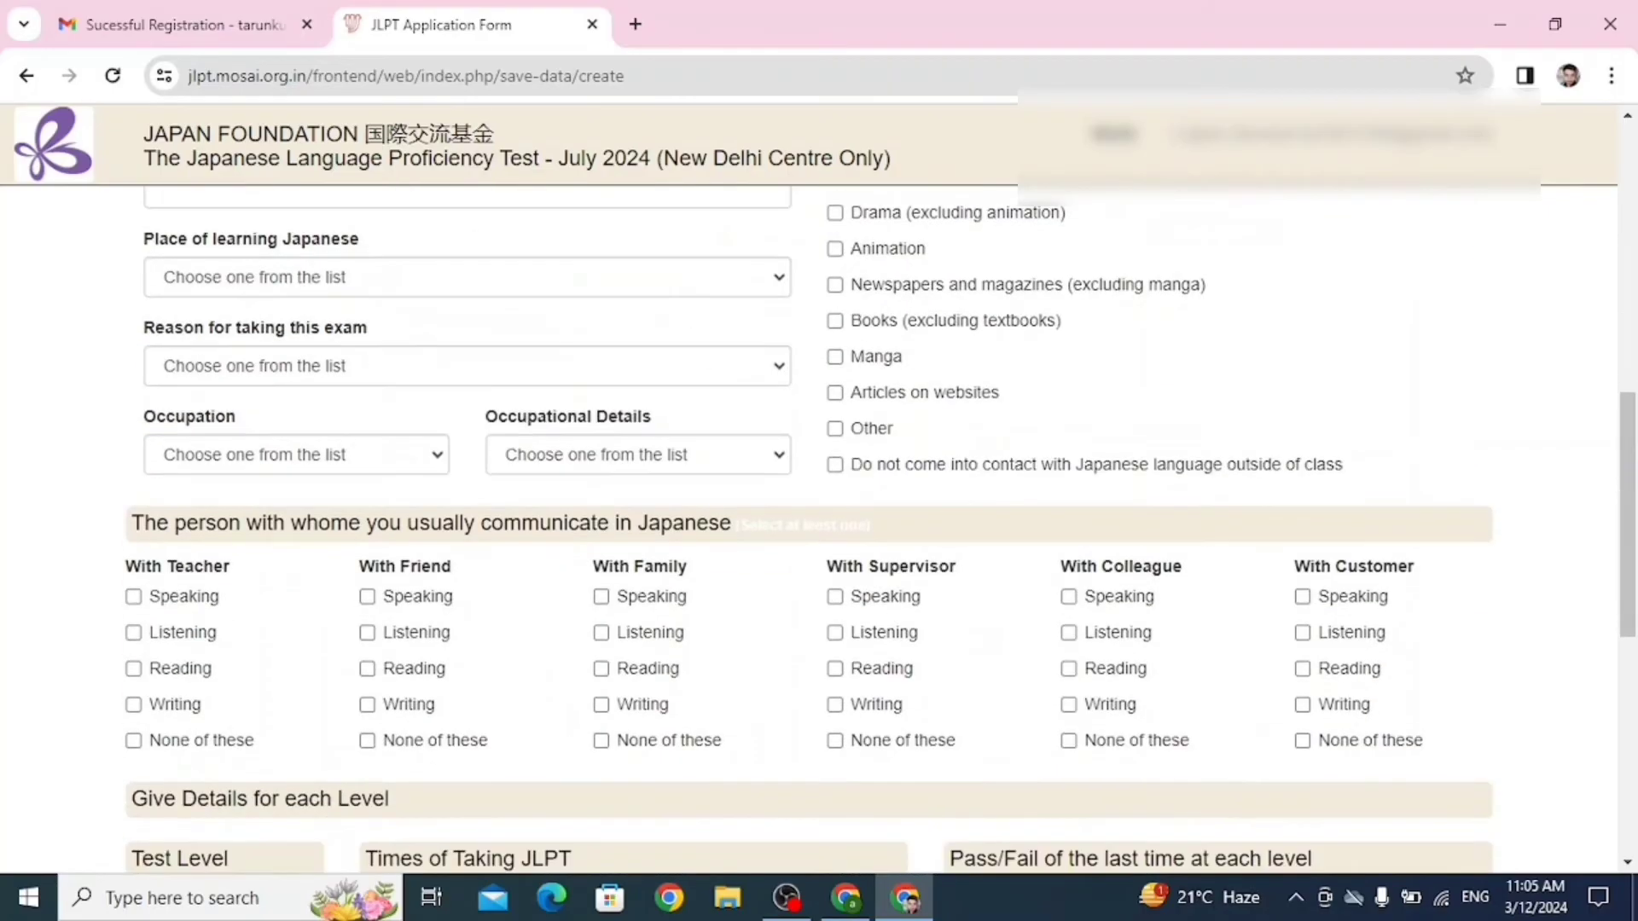
pyautogui.scroll(7, 879, 524)
pyautogui.scroll(-5, 878, 524)
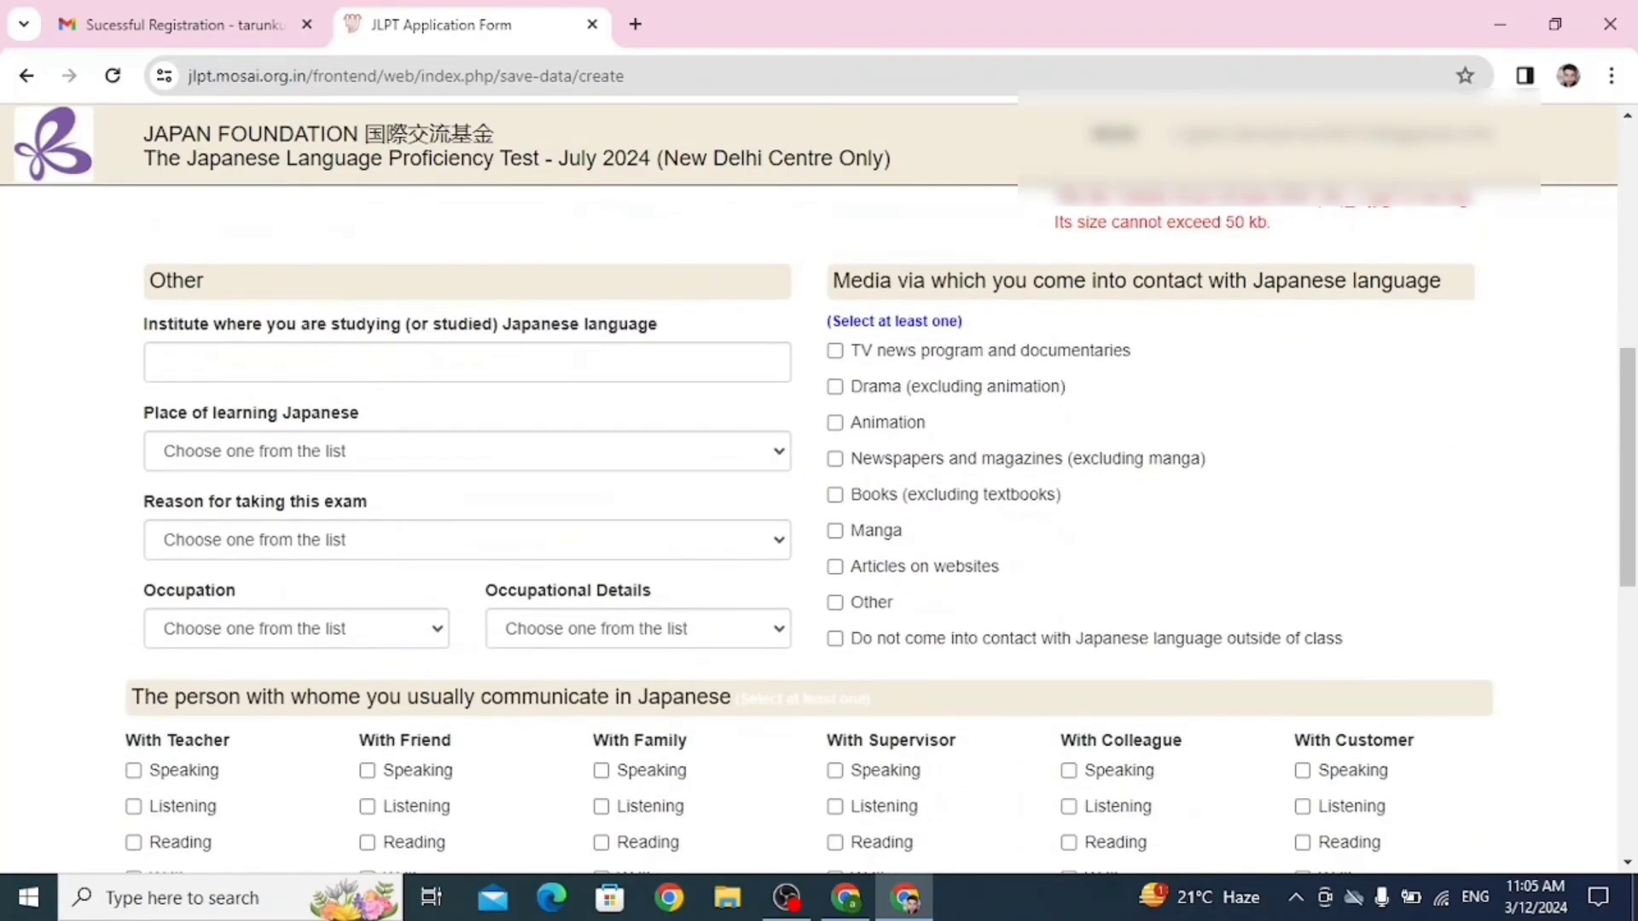
pyautogui.click(466, 363)
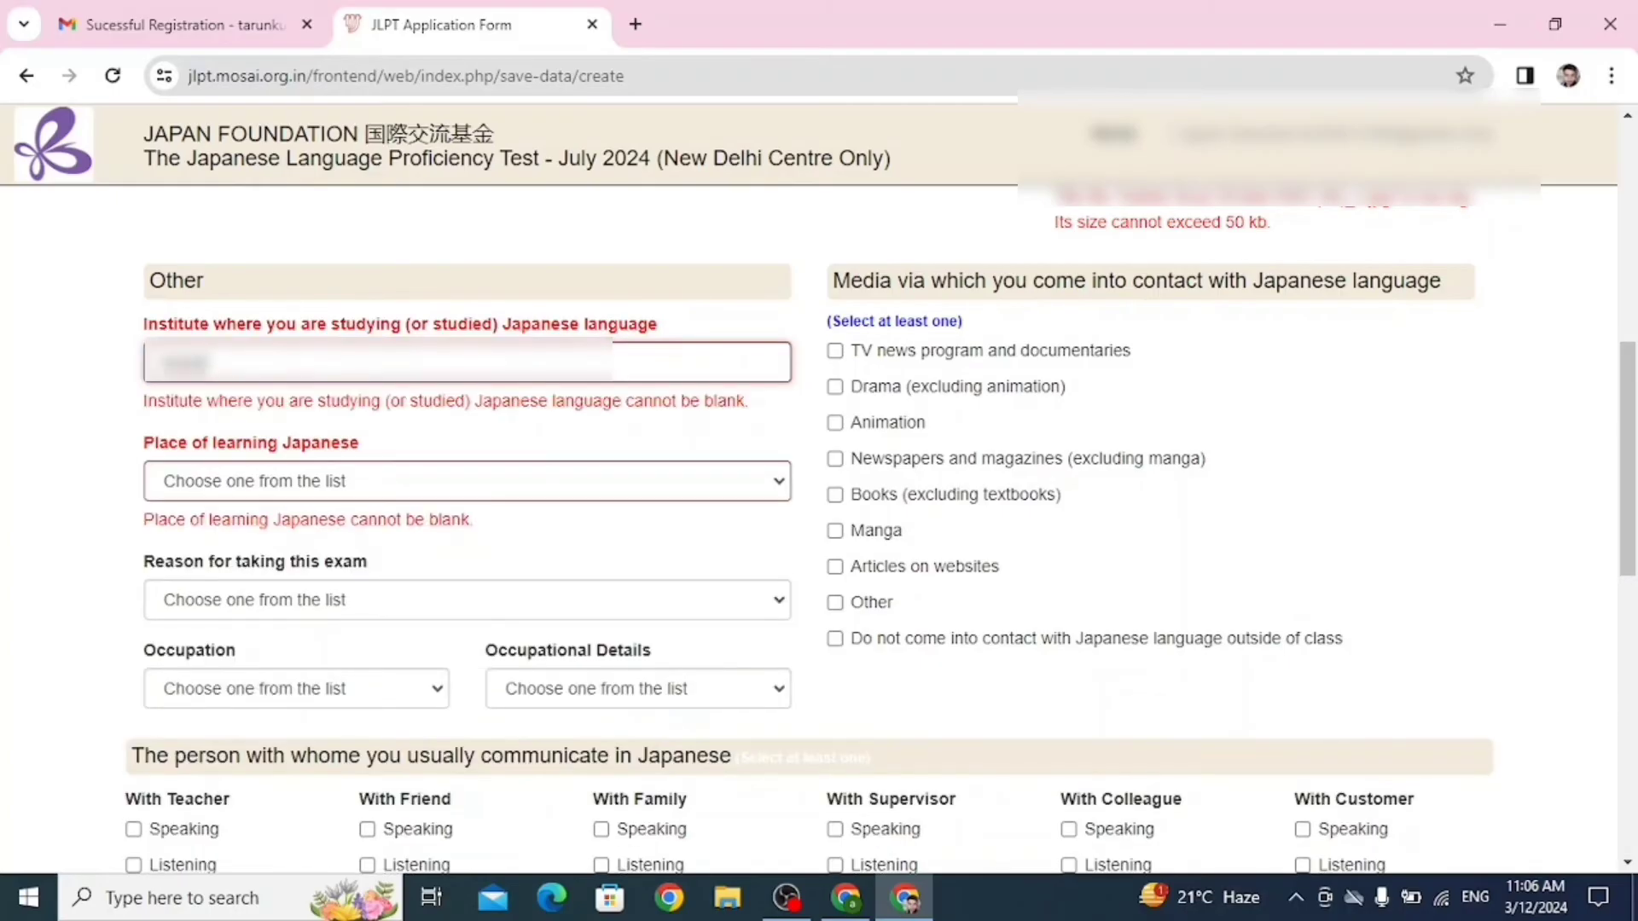
pyautogui.click(468, 481)
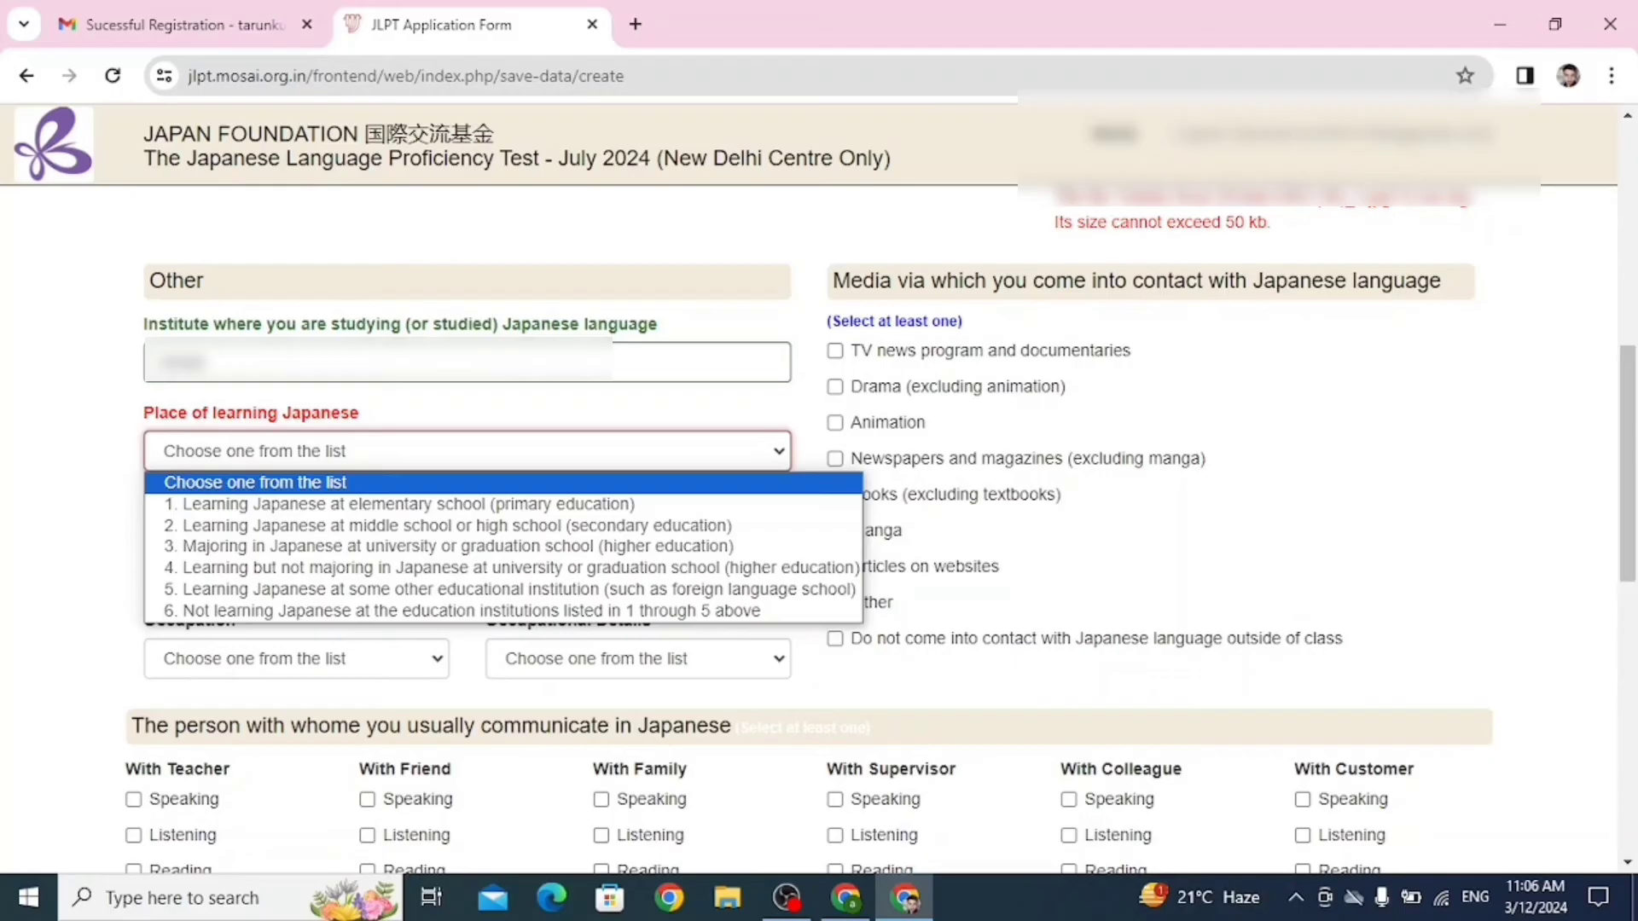
# Set Place of learning to option 5 (other institution) and exam reason to 5 (work in own country).
pyautogui.press('Down')
pyautogui.press('Down')
pyautogui.press('Down')
pyautogui.press('Down')
pyautogui.press('Down')
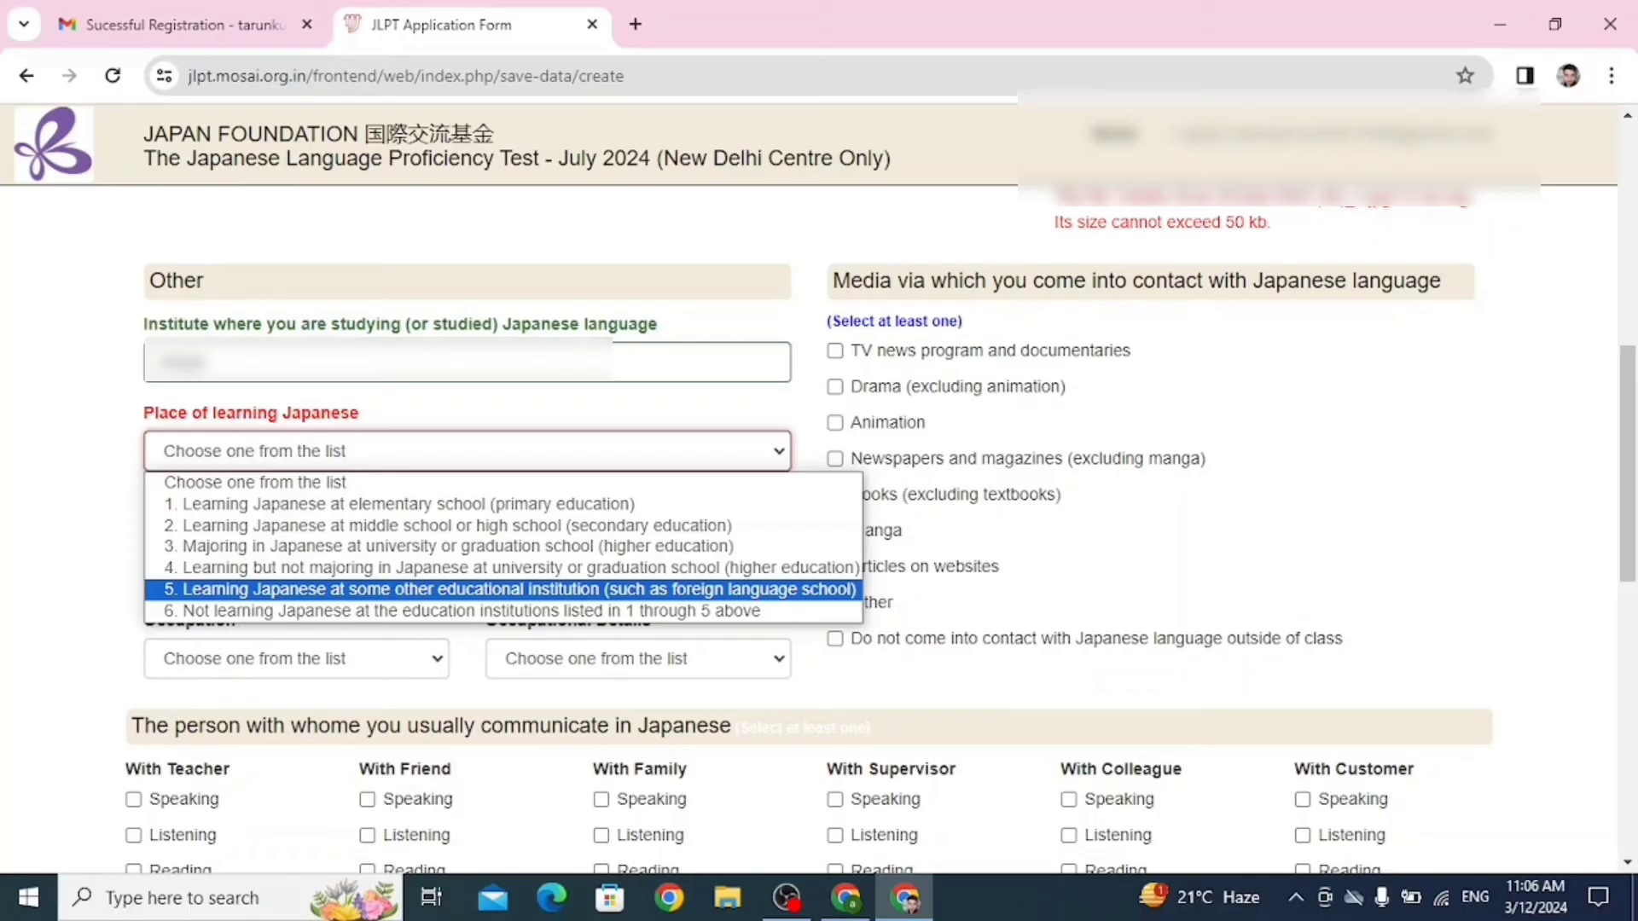
pyautogui.press('Return')
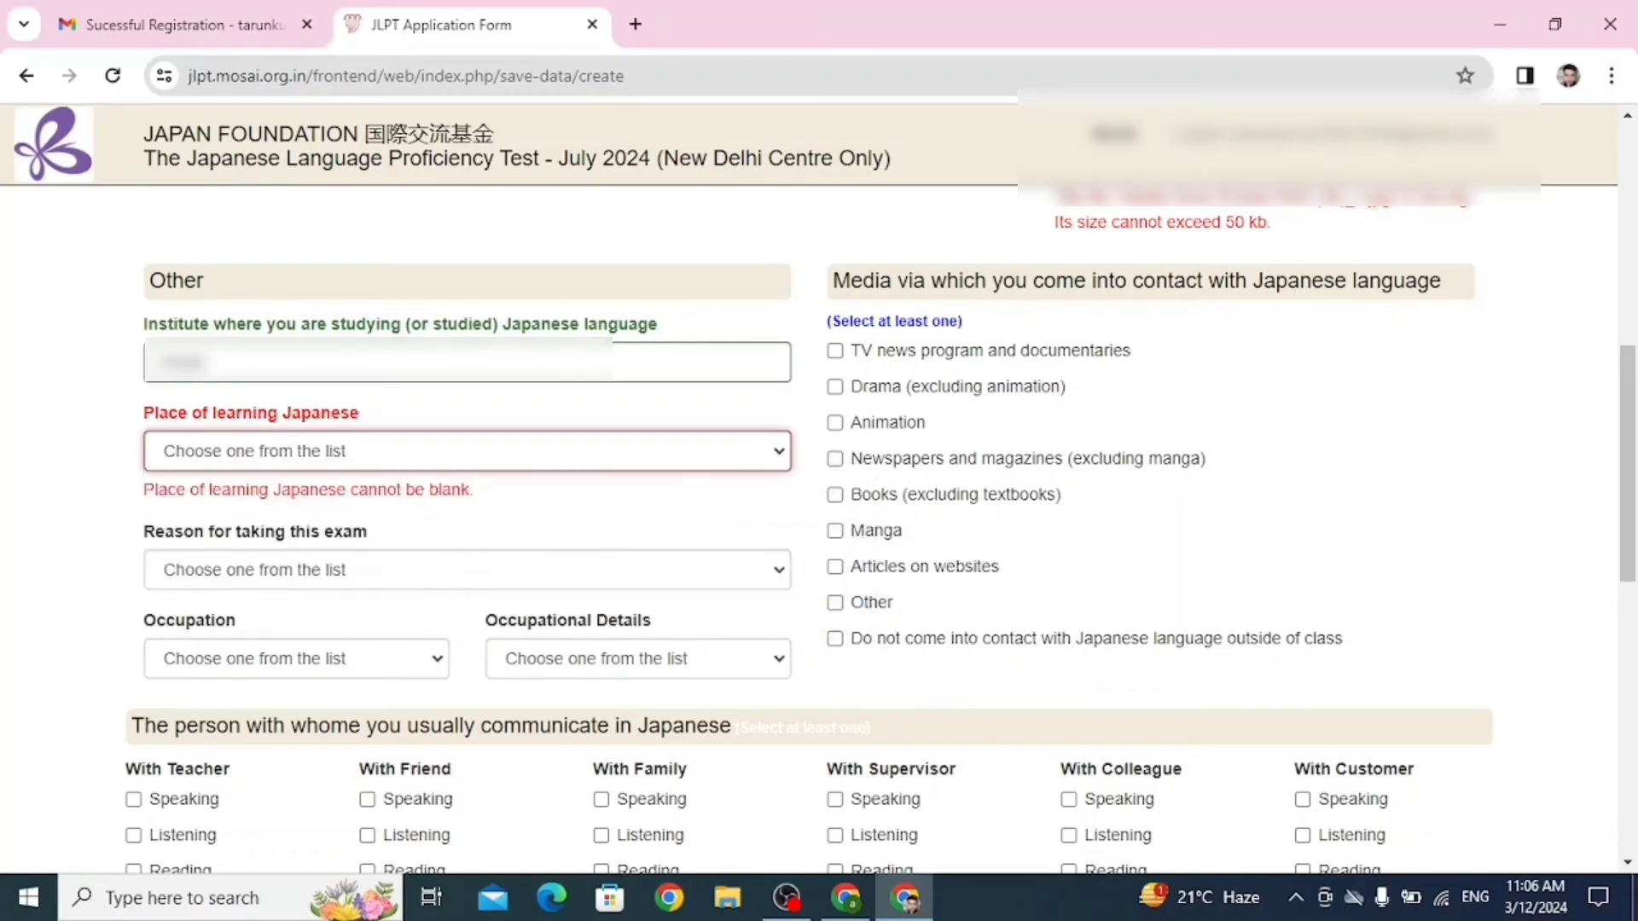
pyautogui.click(468, 540)
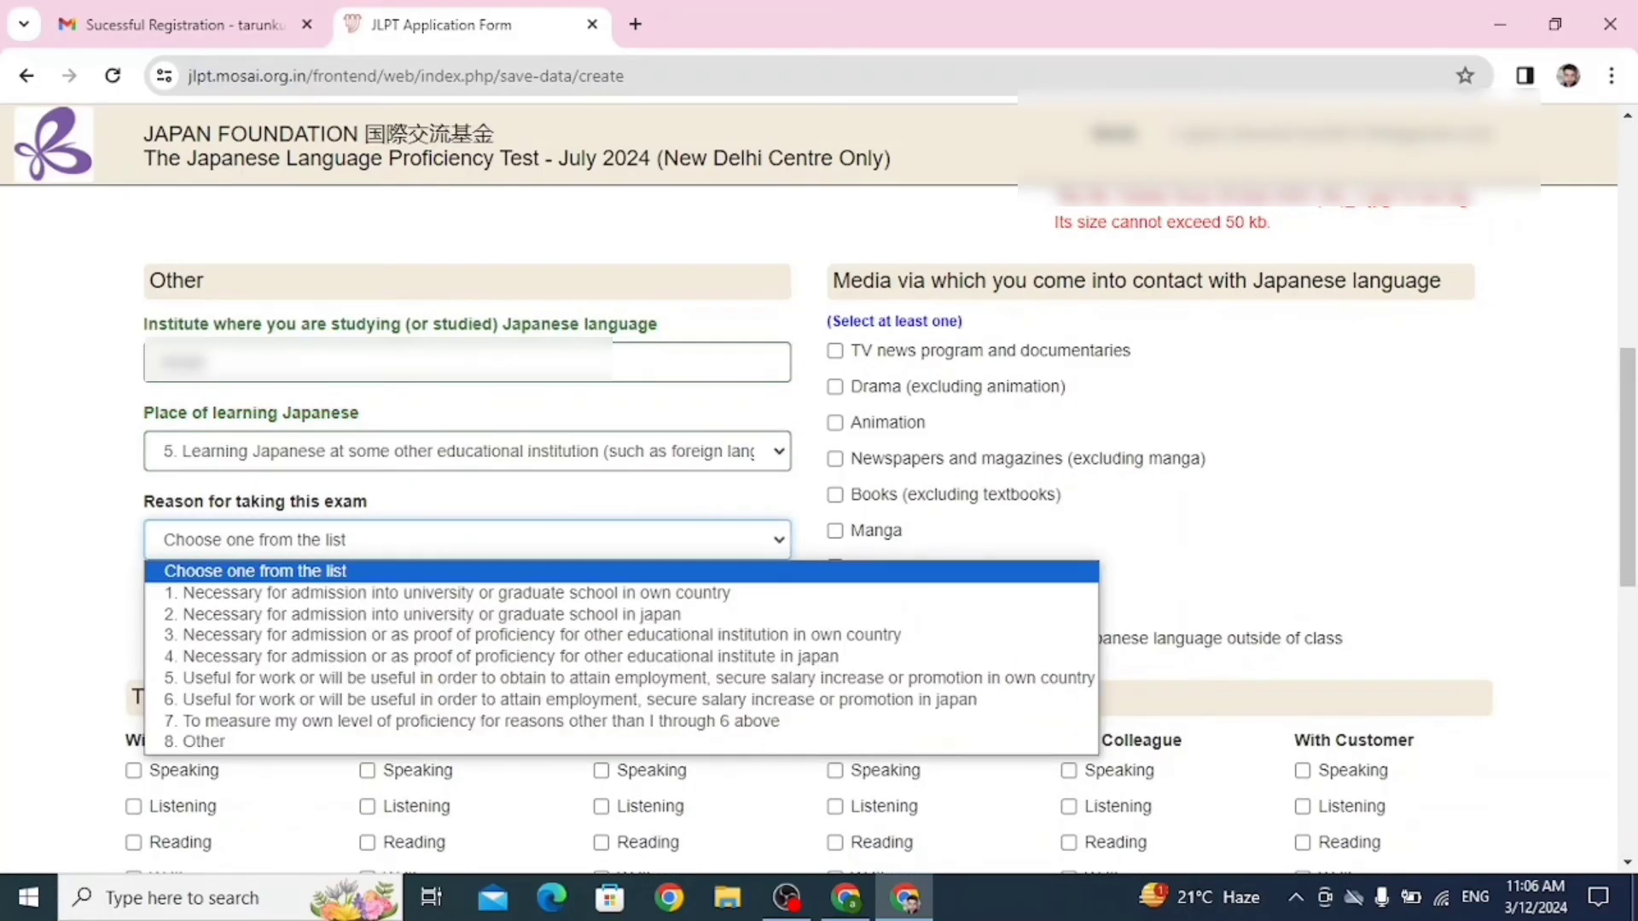
pyautogui.press('6')
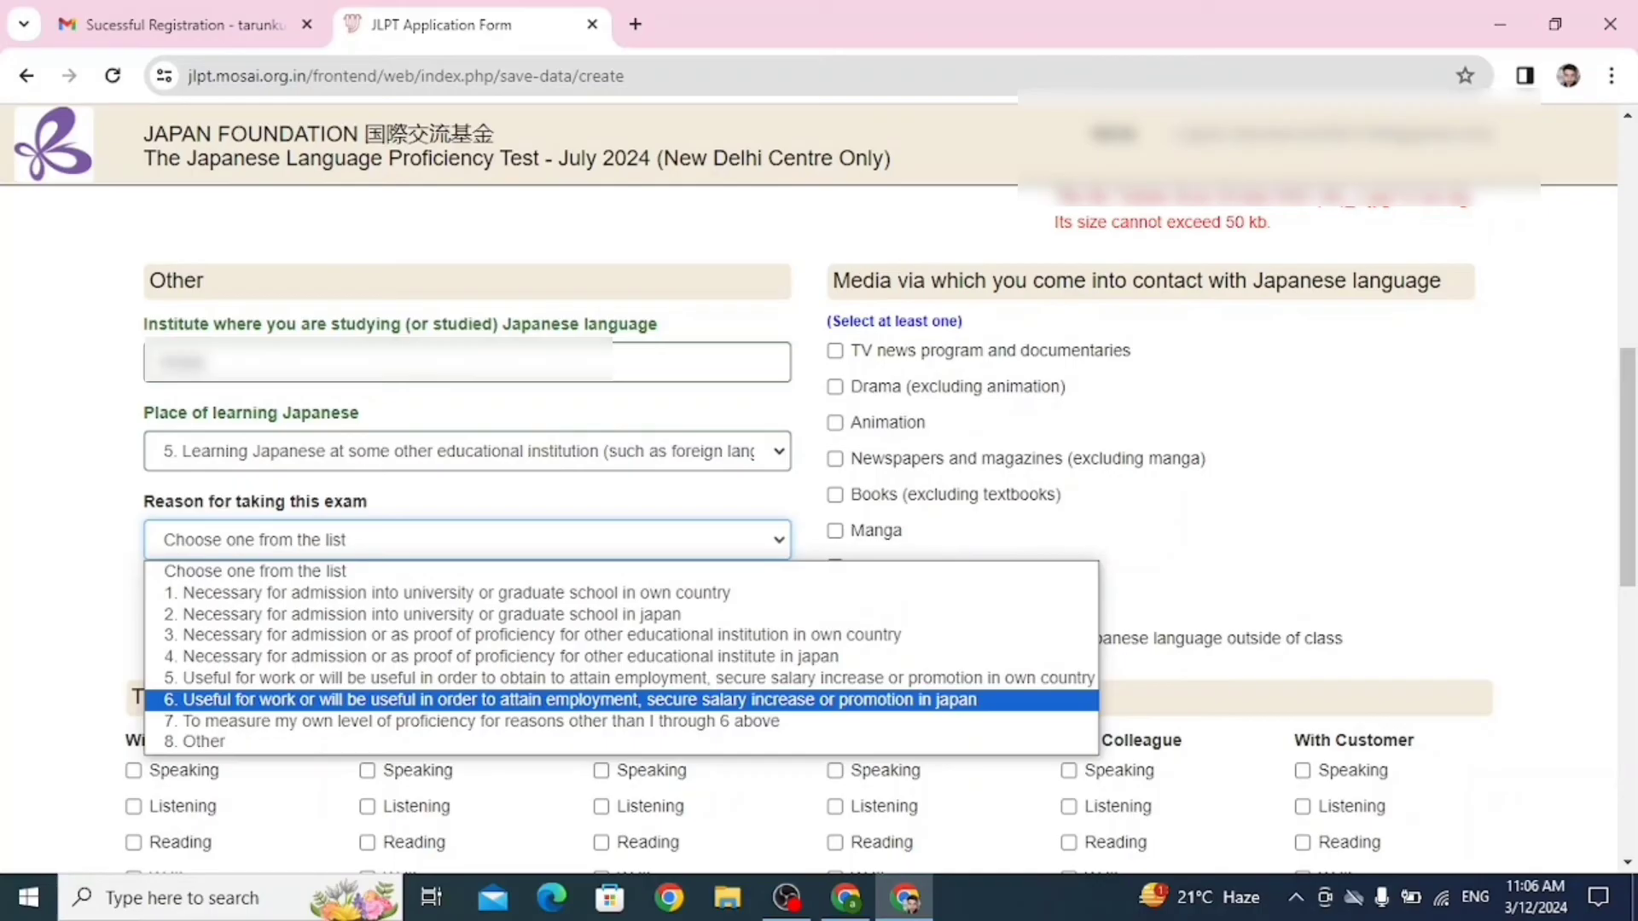
pyautogui.press('Up')
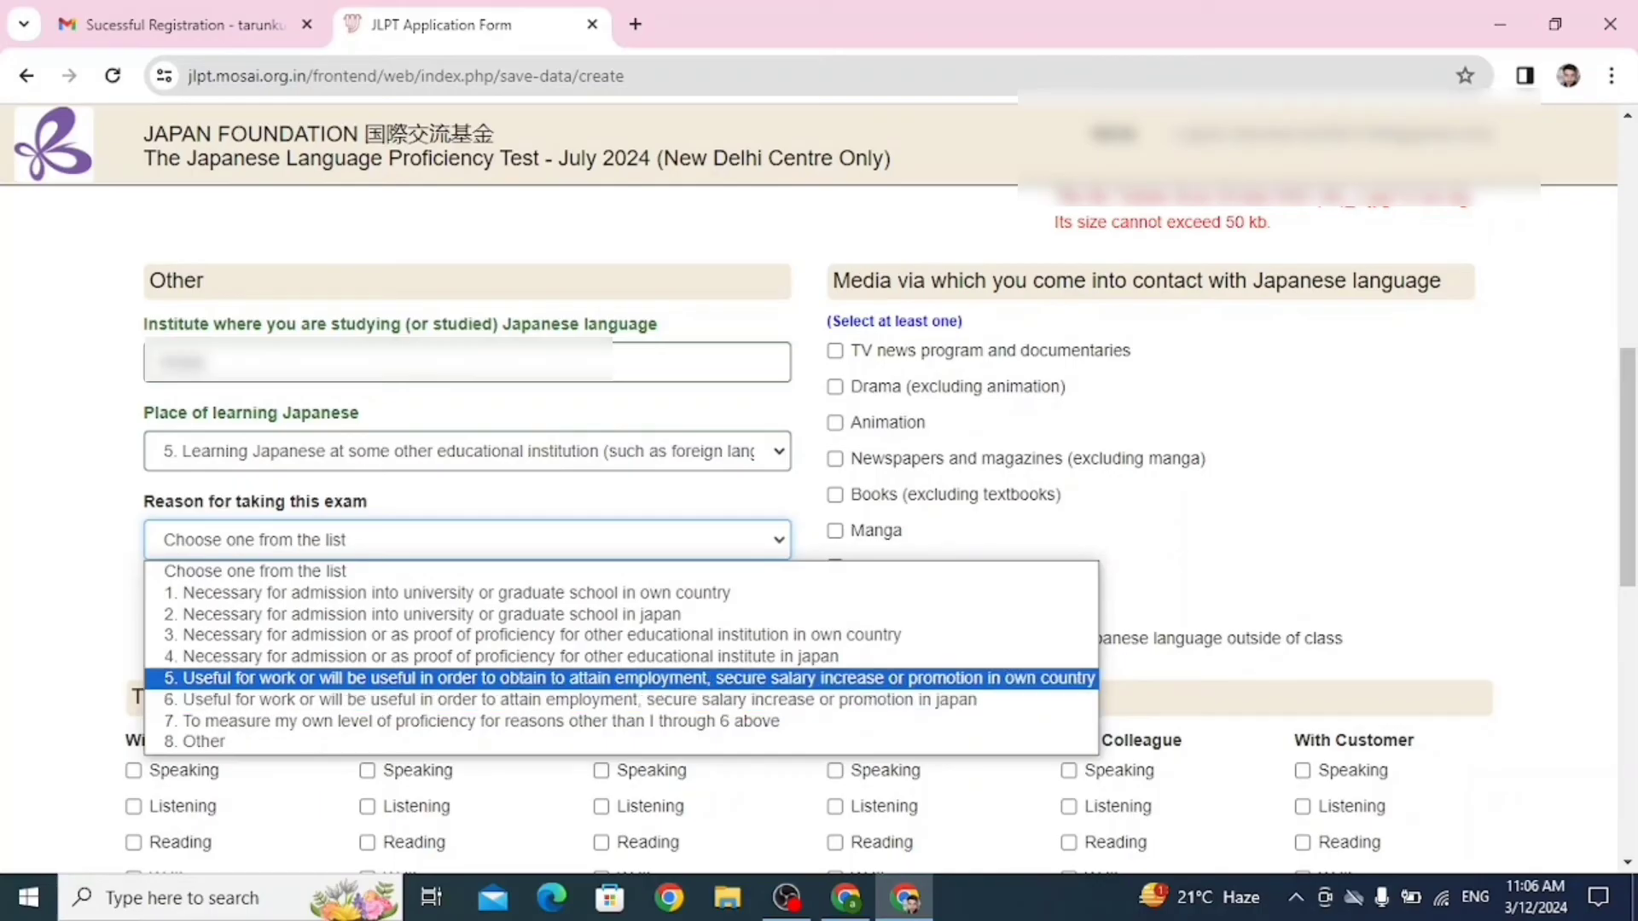
pyautogui.press('Down')
pyautogui.press('Up')
pyautogui.press('Return')
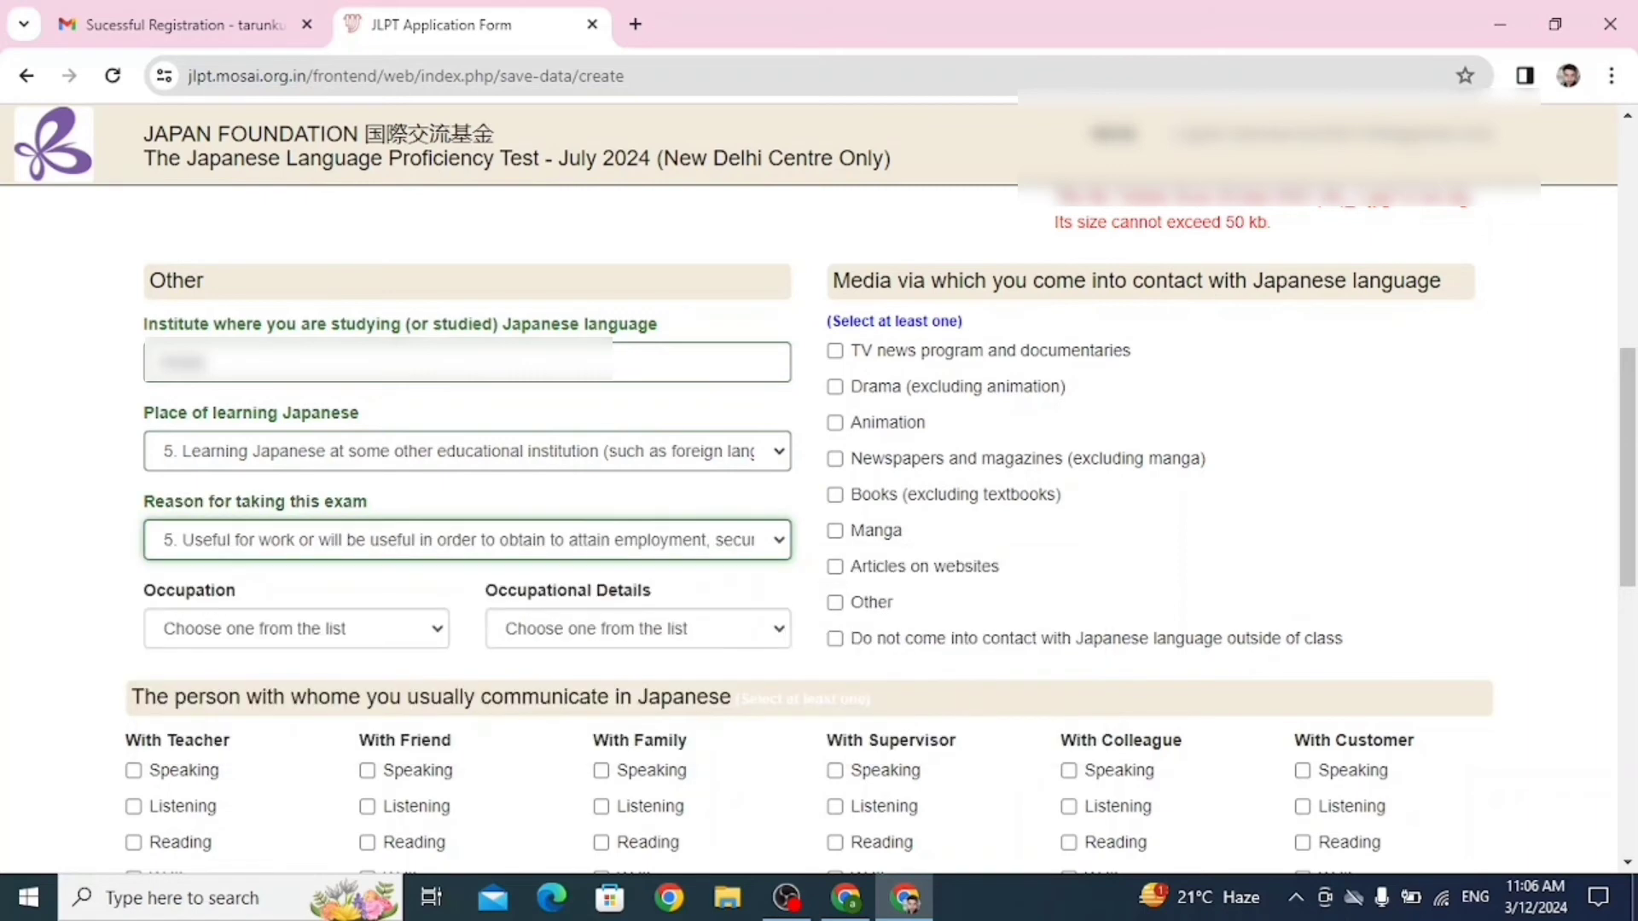
# Move to the Occupation dropdown and highlight the Employed option.
pyautogui.press('Tab')
pyautogui.hotkey('alt', 'Down')
pyautogui.press('Down')
pyautogui.press('Down')
pyautogui.press('Down')
pyautogui.press('Down')
pyautogui.press('Down')
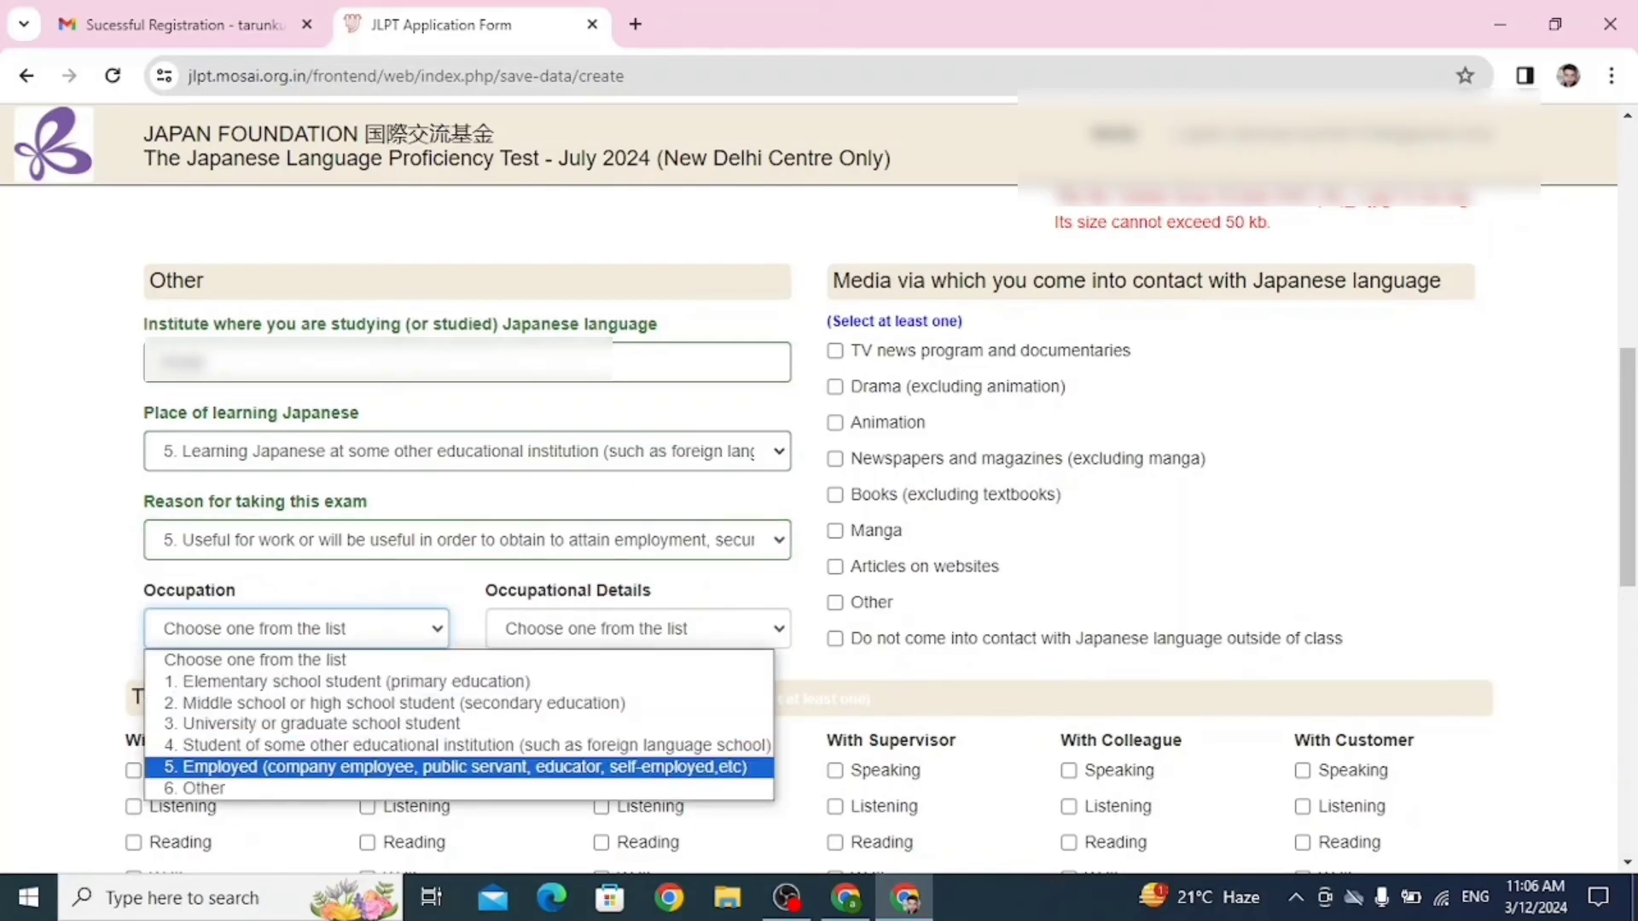
# Confirm Employed as occupation and set Occupational Details to 5, using Japanese at another job.
pyautogui.press('Return')
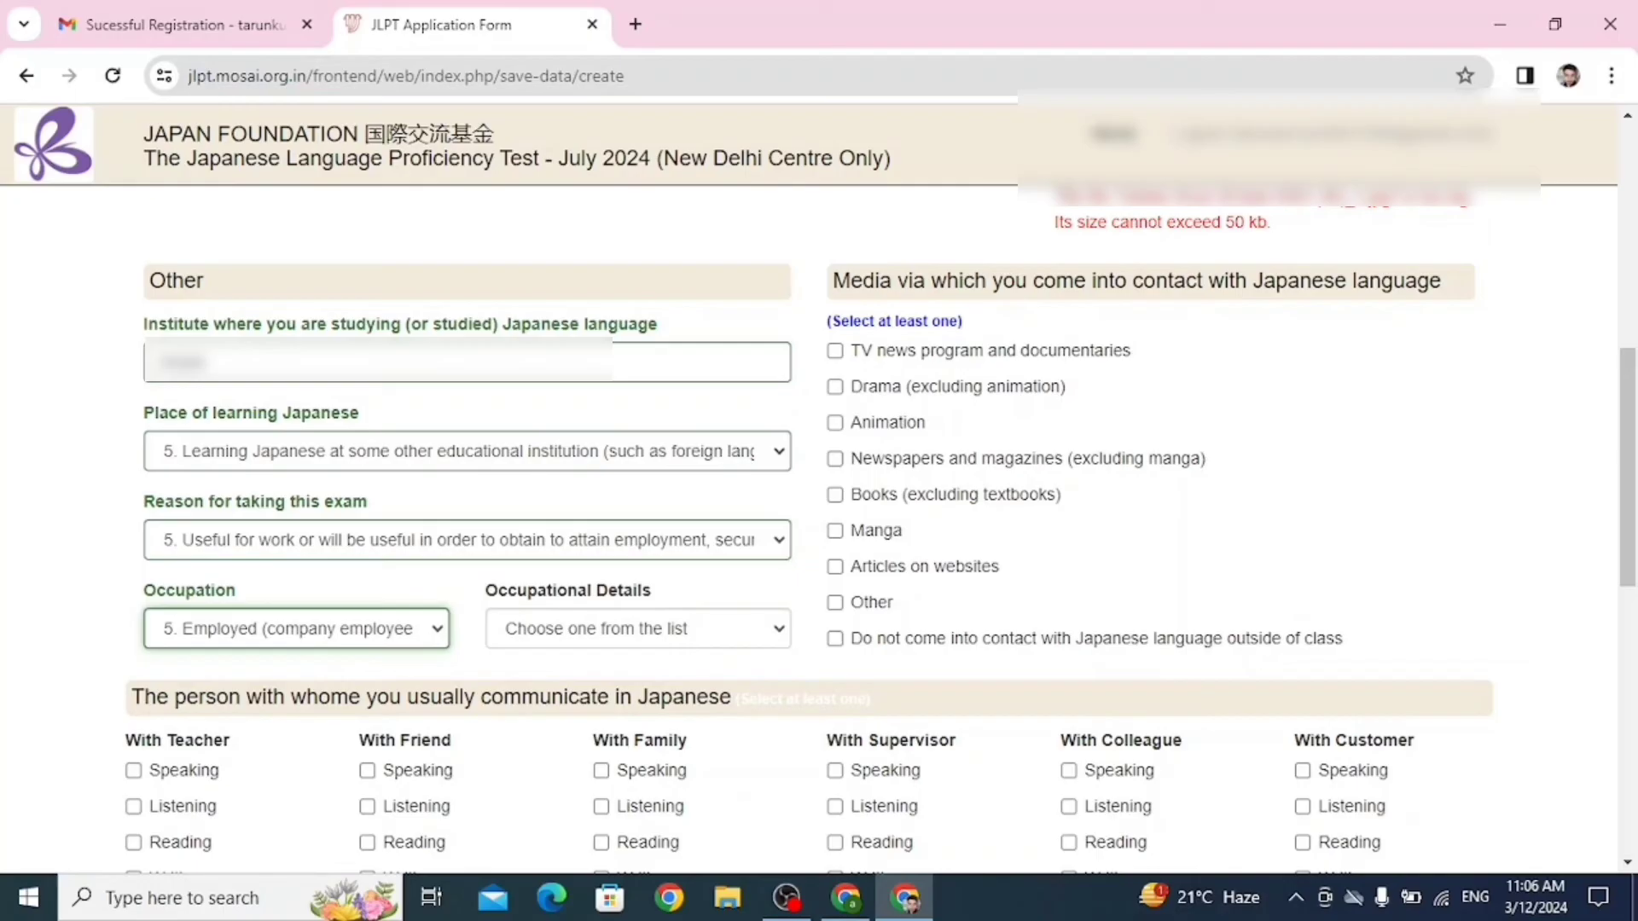
pyautogui.press('Tab')
pyautogui.hotkey('alt', 'Down')
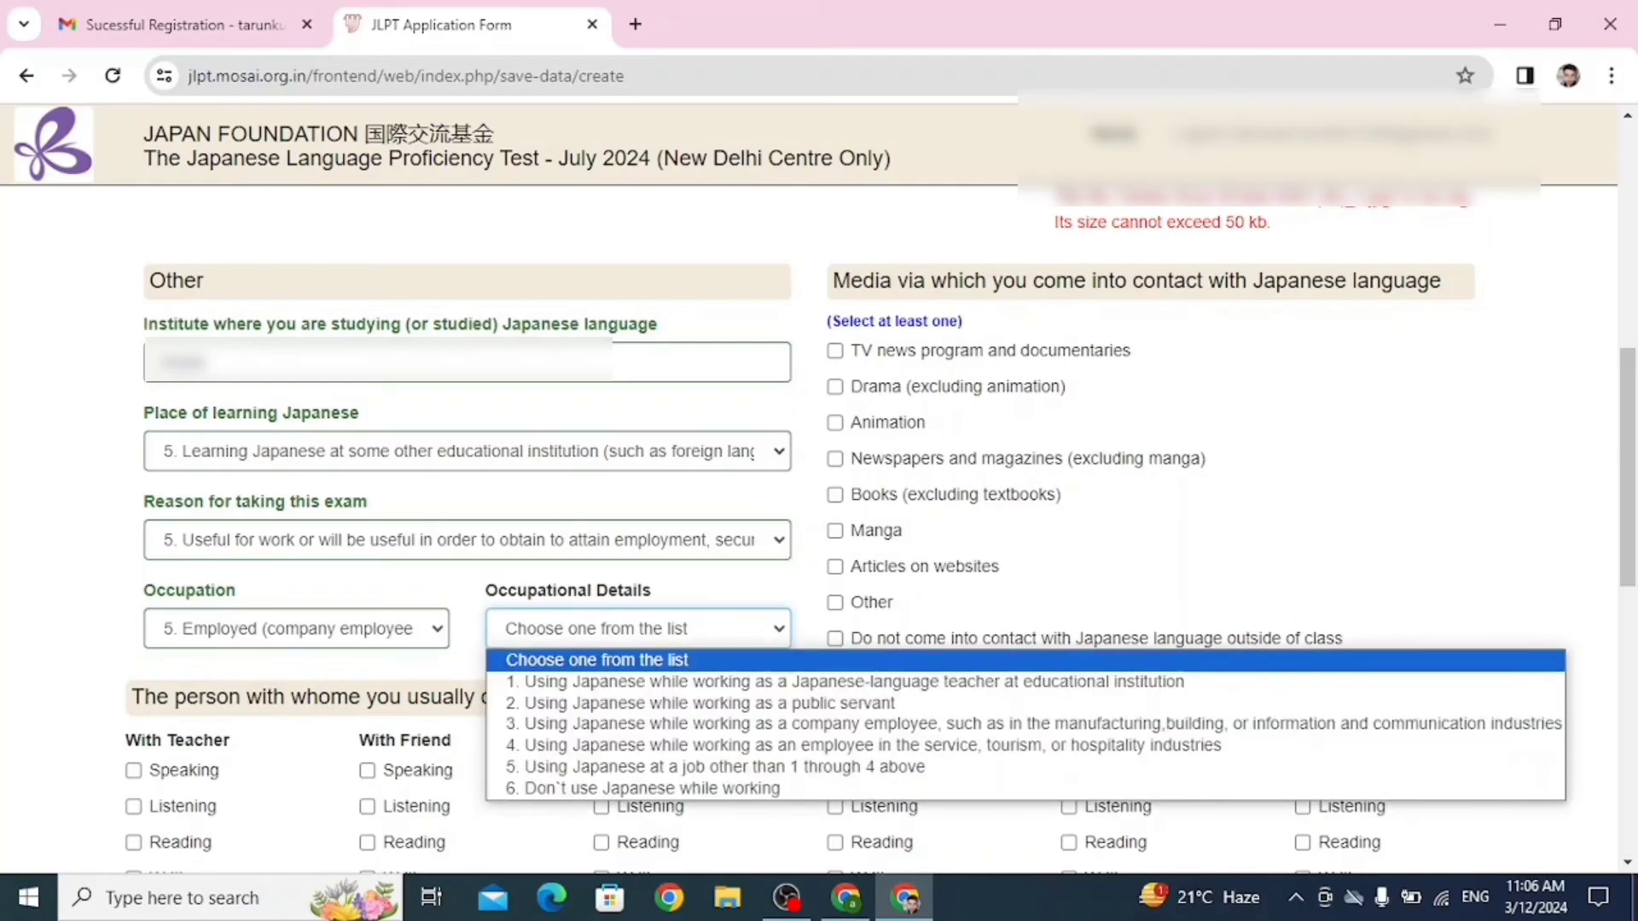
pyautogui.press('Down')
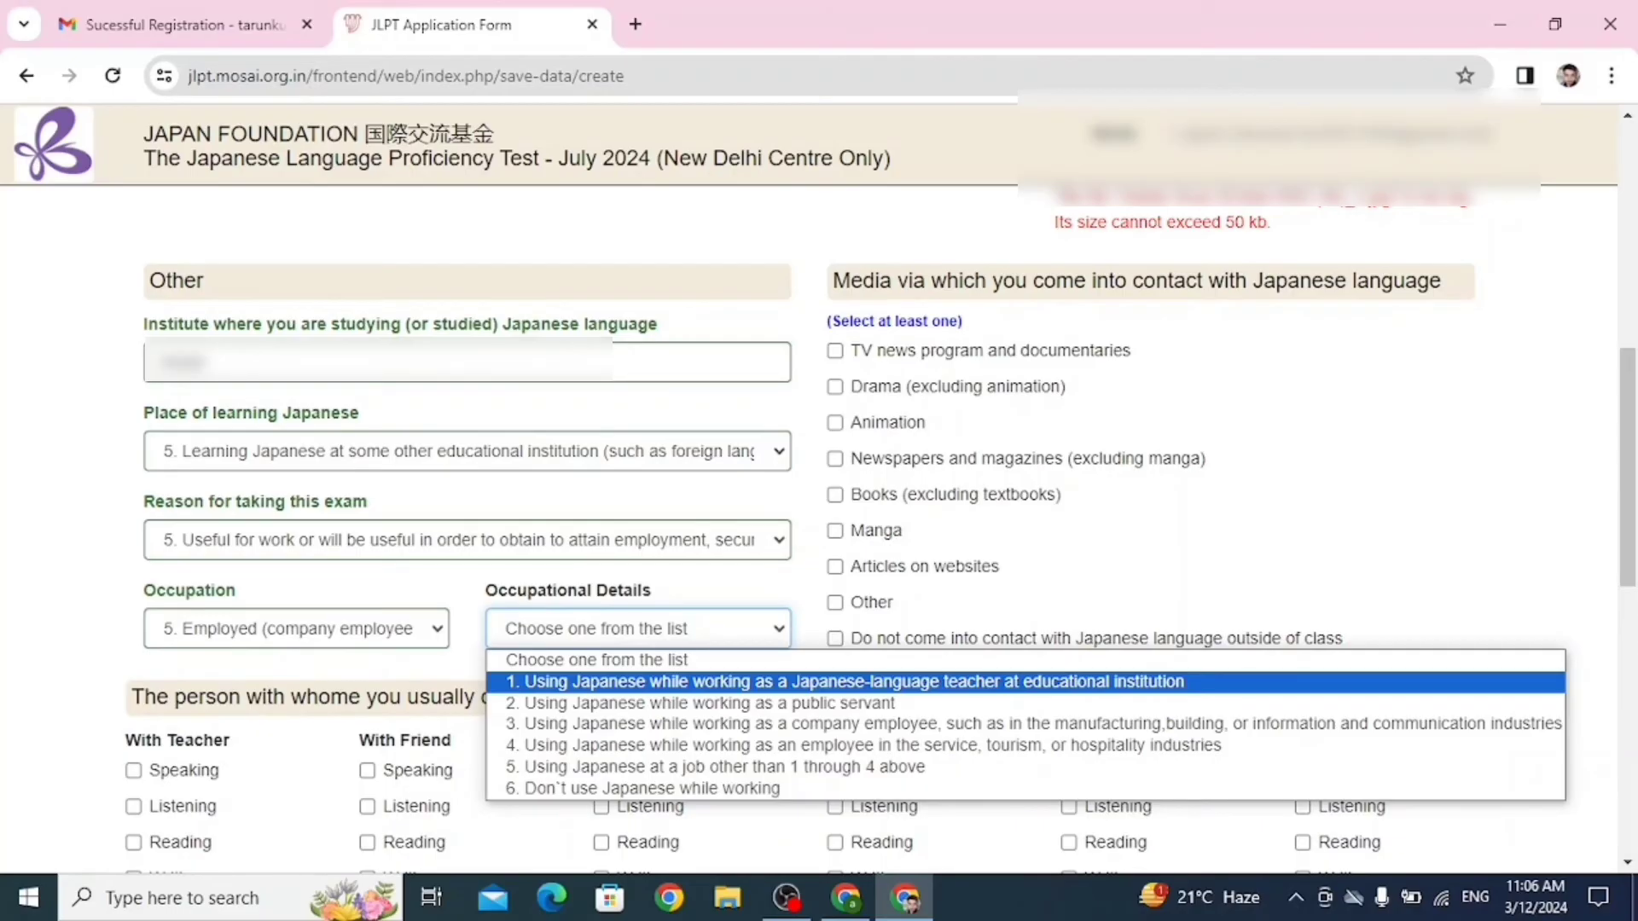
pyautogui.press('Down')
pyautogui.press('Down')
pyautogui.press('Up')
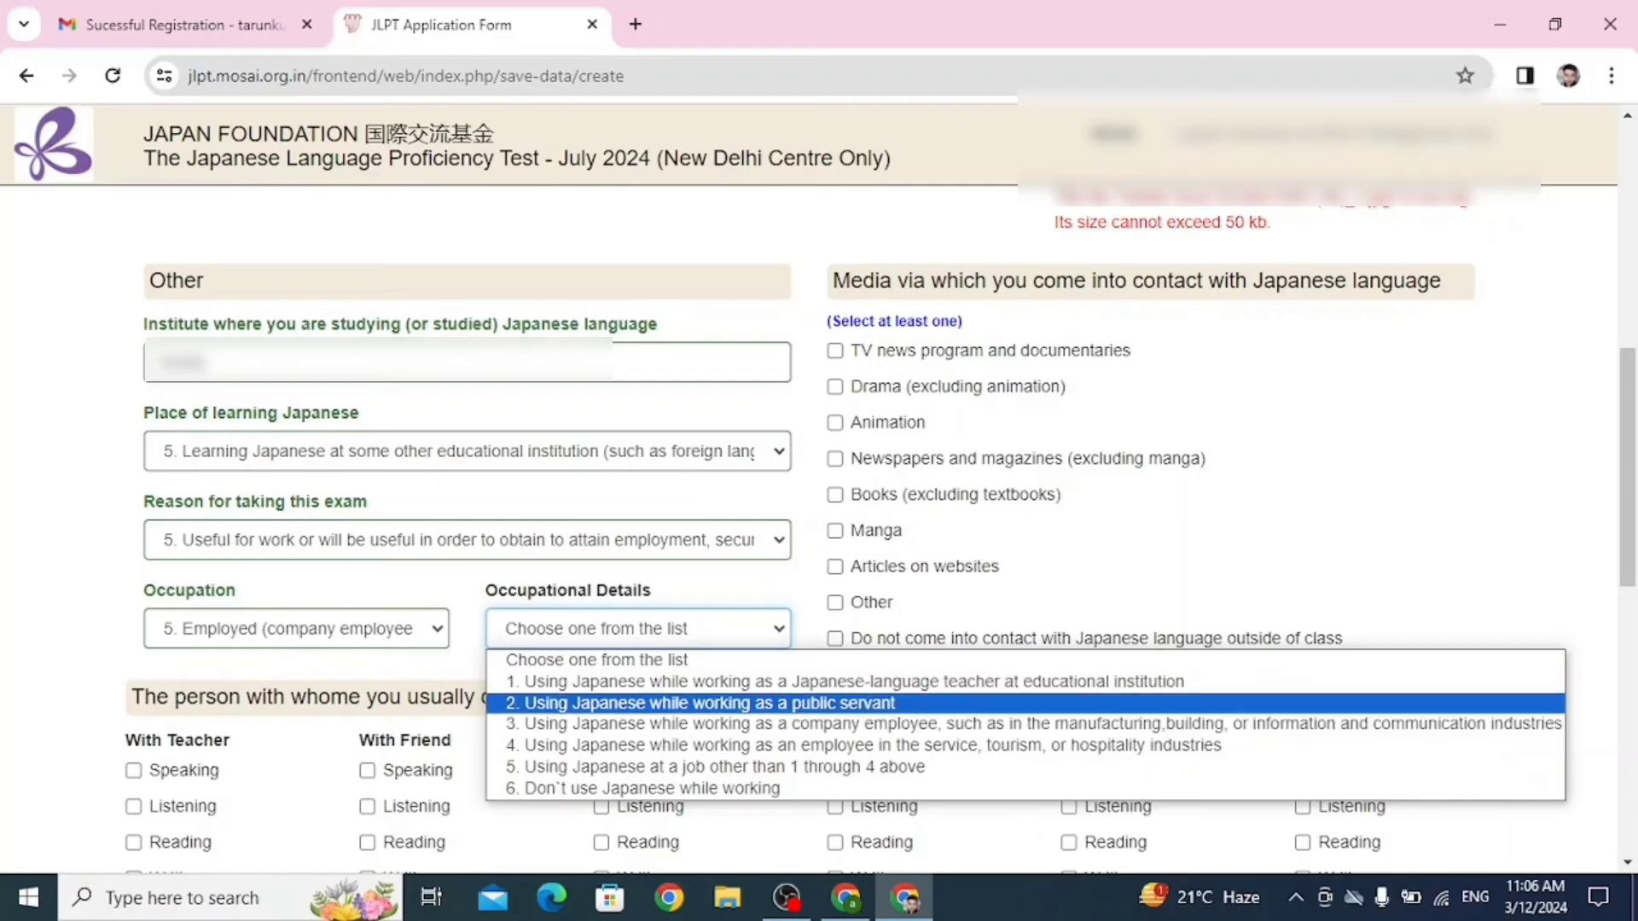
pyautogui.press('Down')
pyautogui.press('Down')
pyautogui.press('Down')
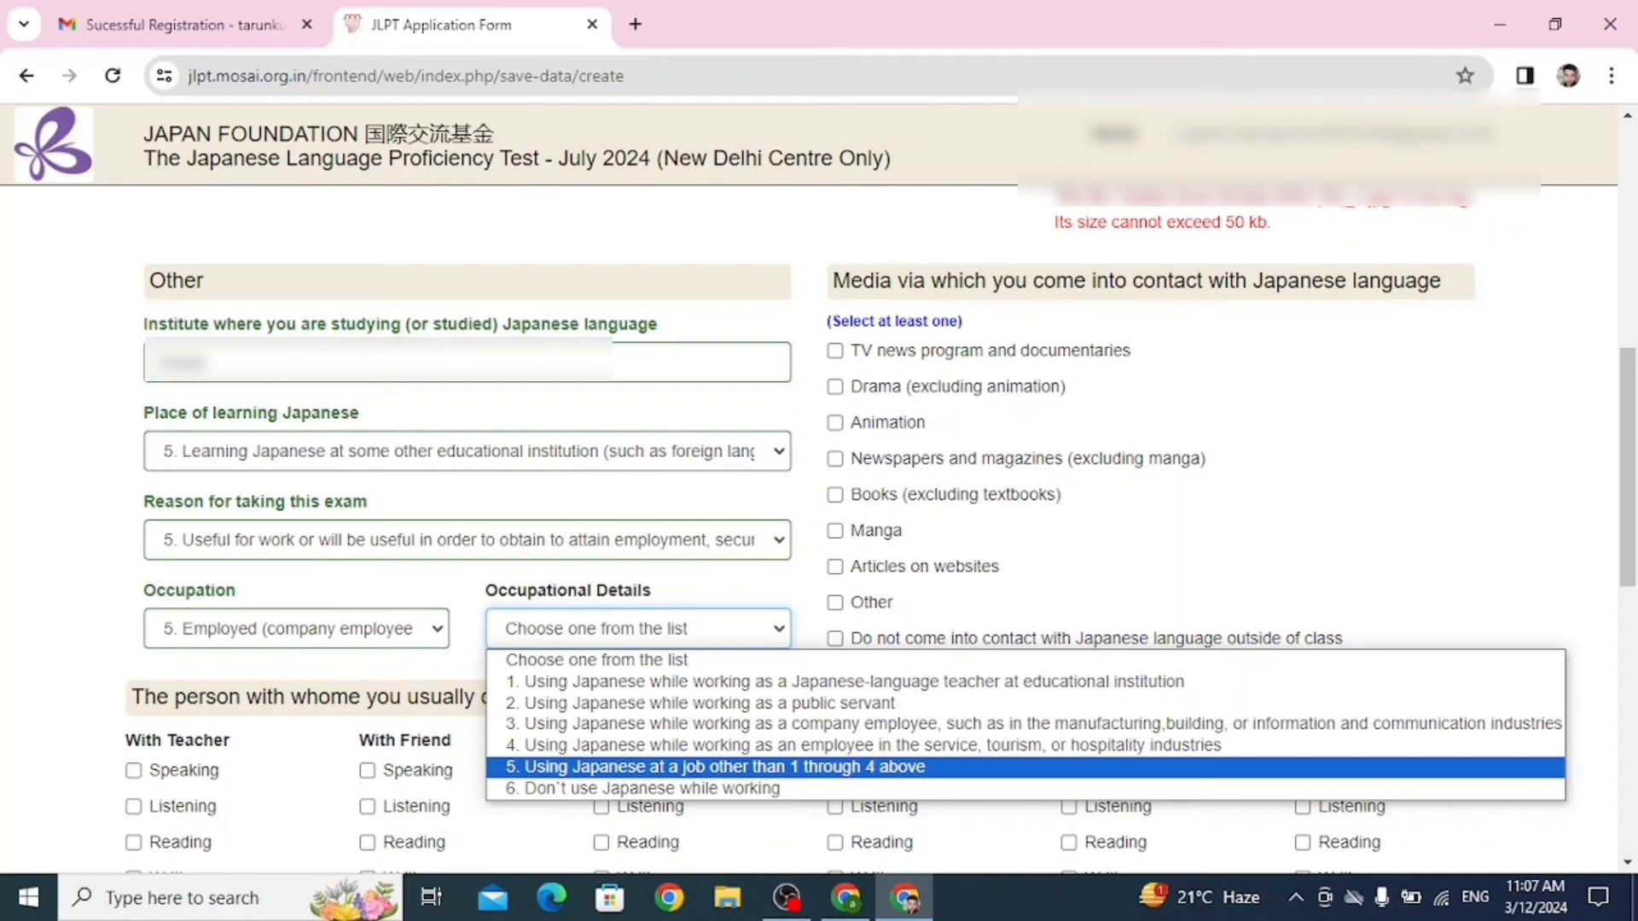
pyautogui.press('Return')
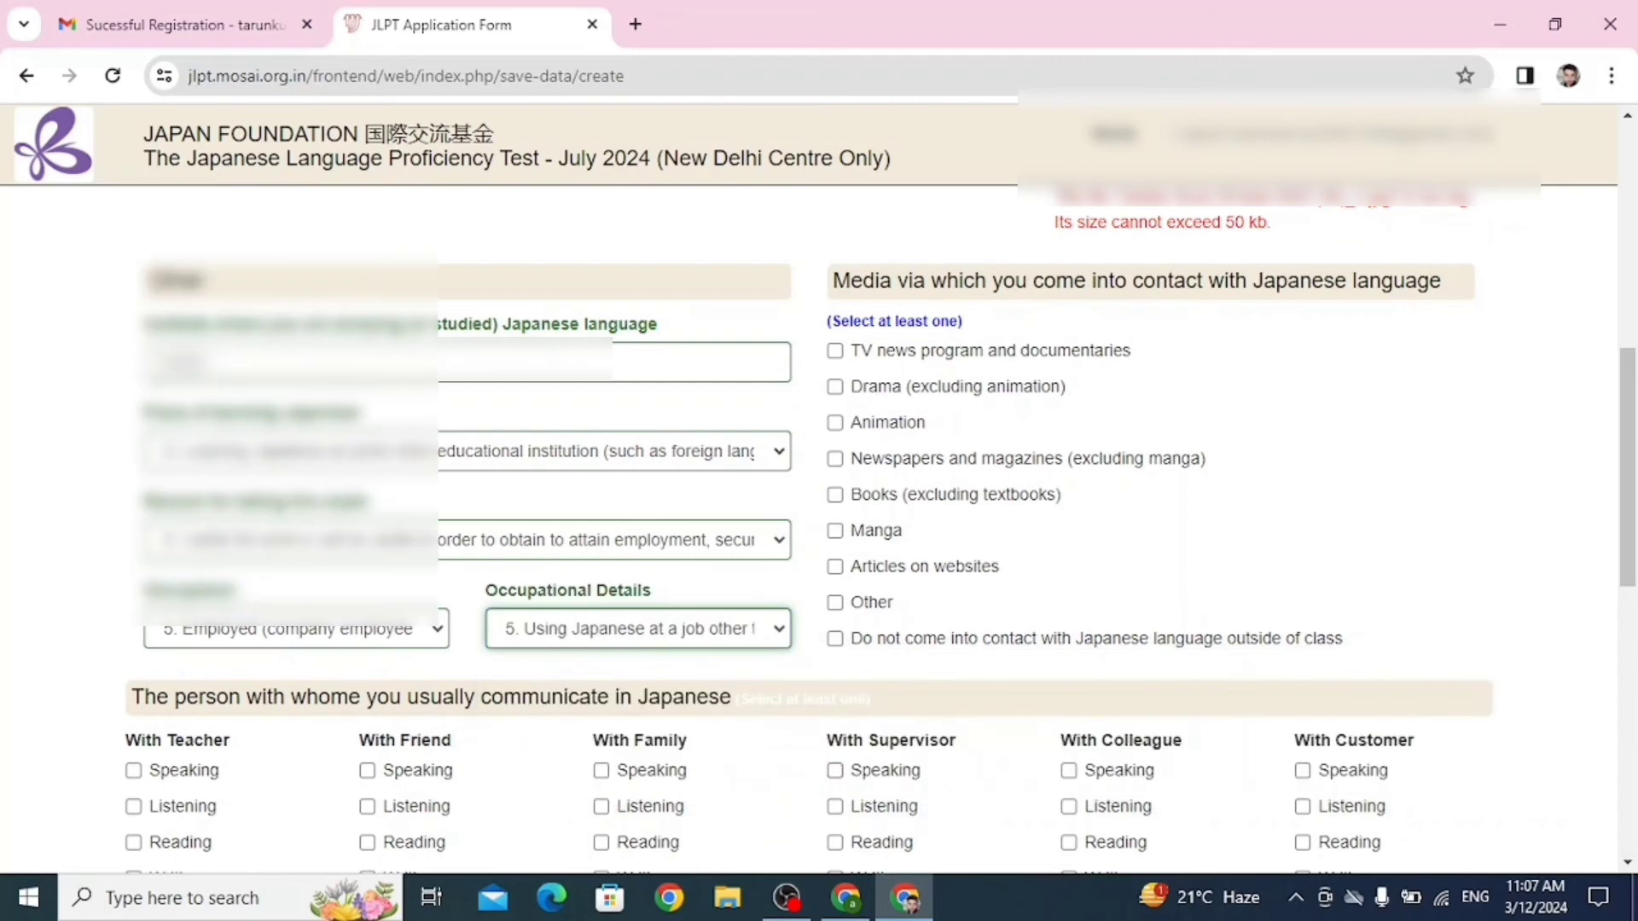
pyautogui.scroll(3, 819, 512)
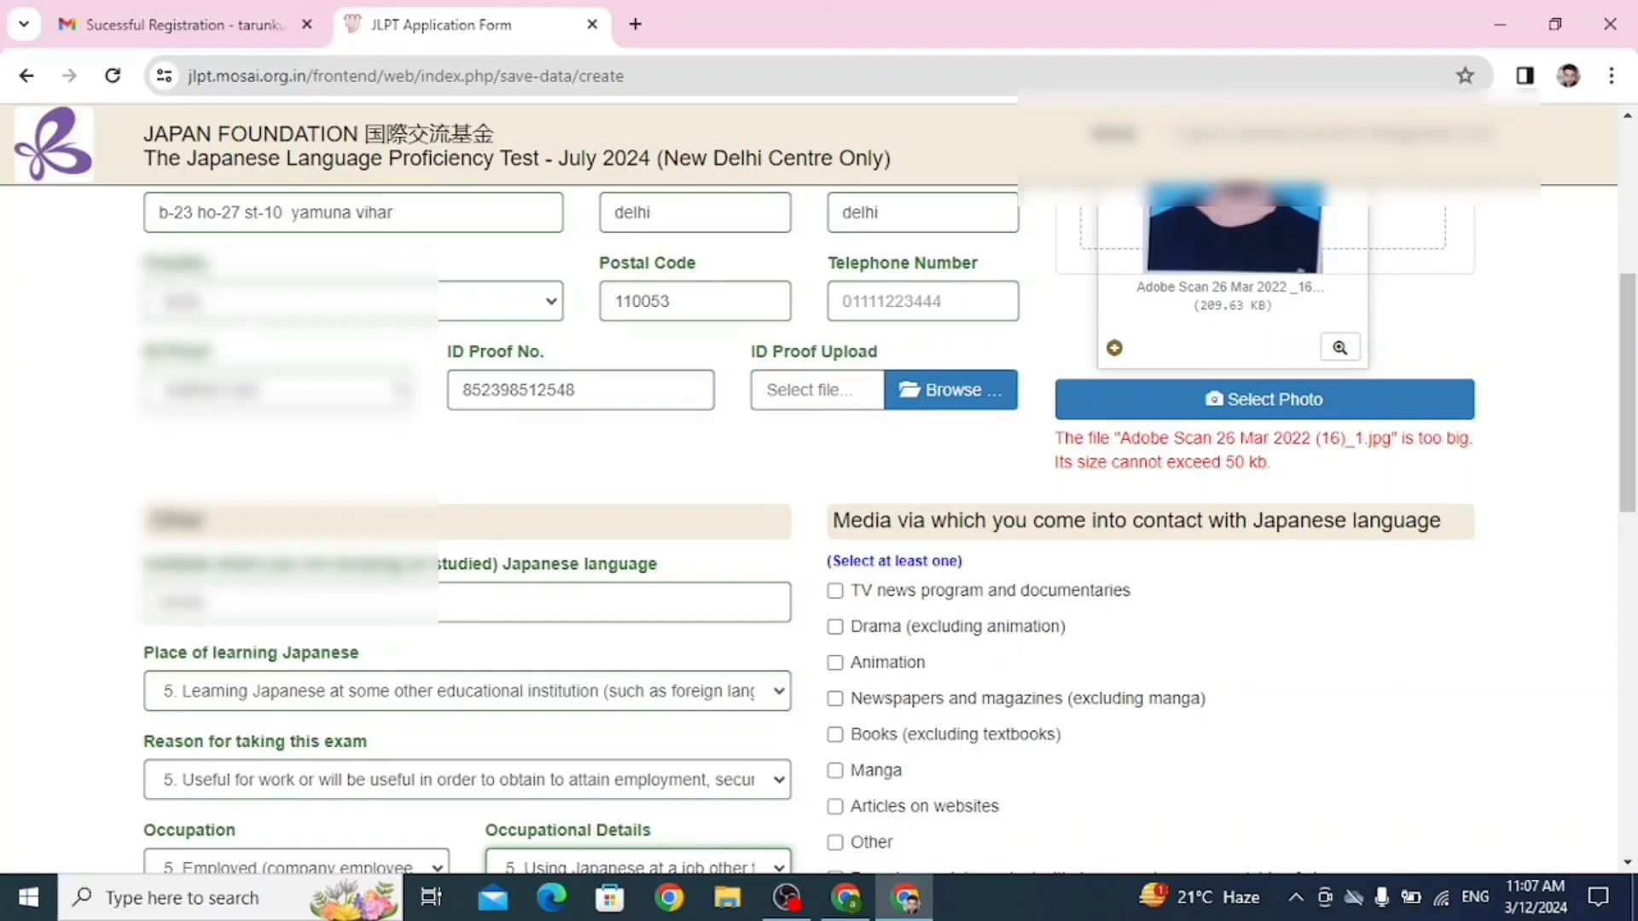
# Tick Animation under the media for contact with Japanese.
pyautogui.scroll(-3, 819, 512)
pyautogui.scroll(3, 819, 511)
pyautogui.scroll(-2, 819, 512)
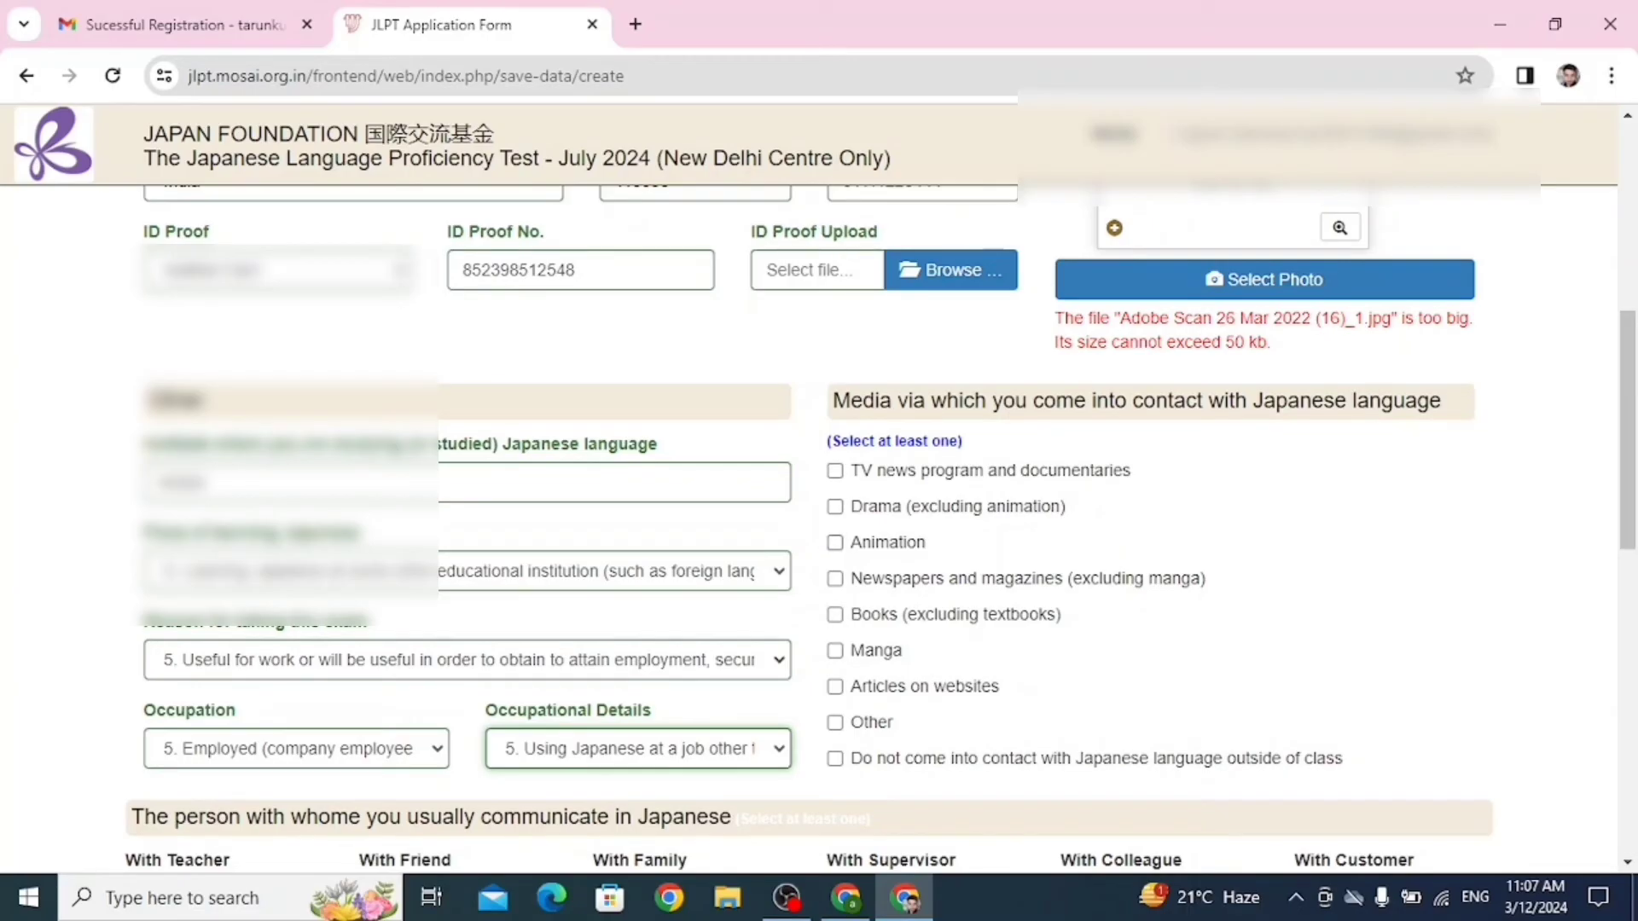
pyautogui.click(835, 543)
pyautogui.scroll(-3, 836, 542)
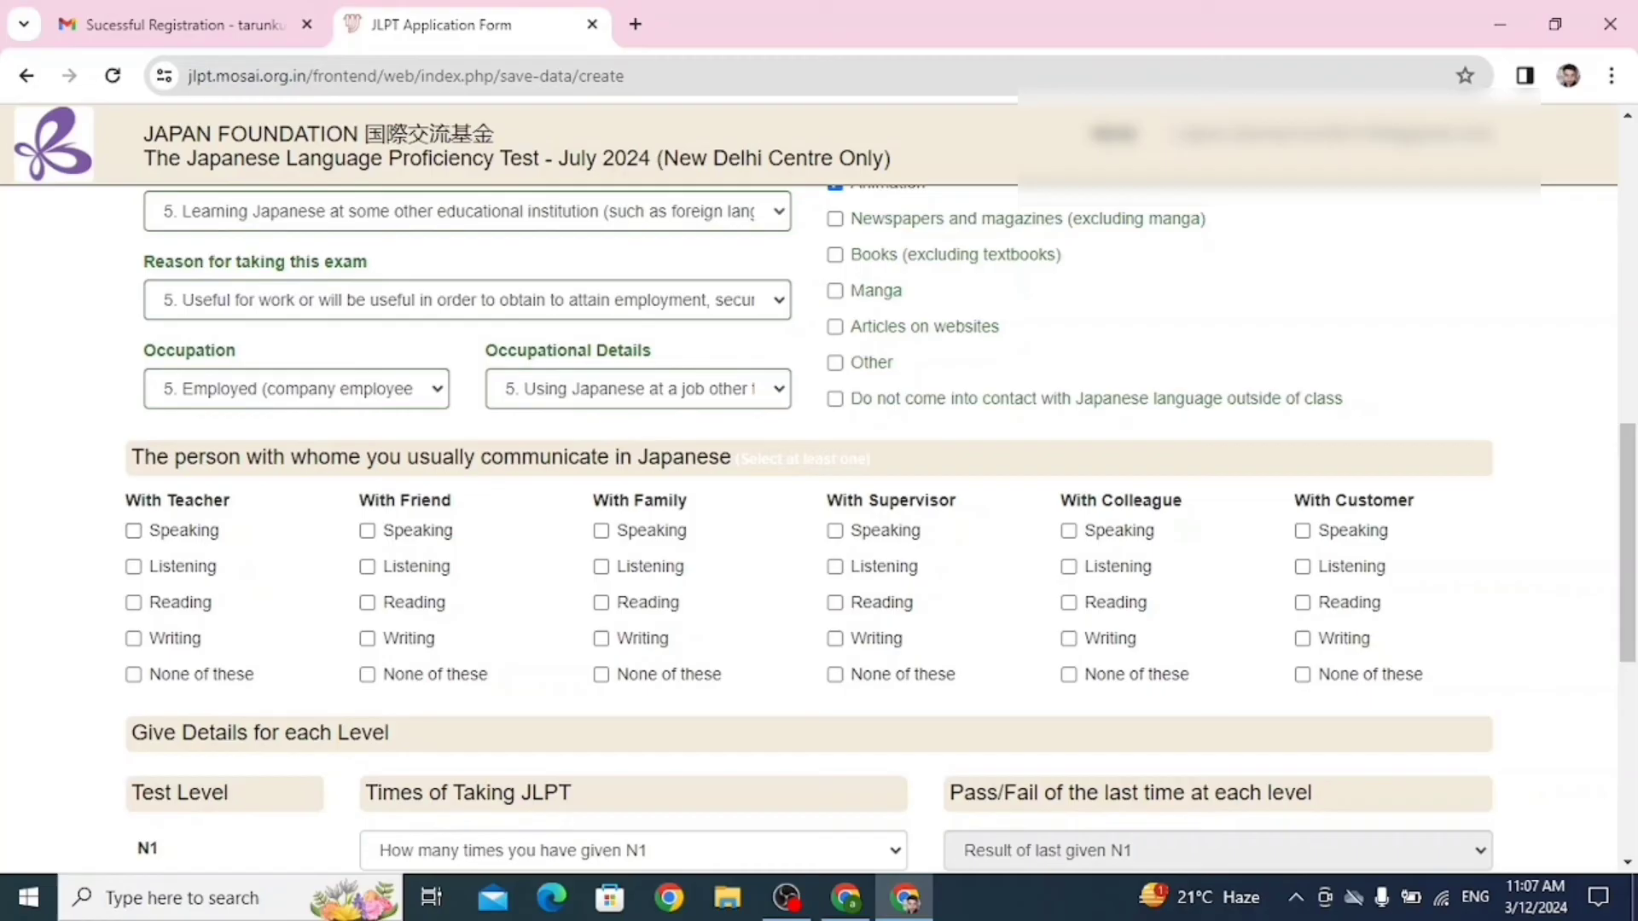
# Tick all four skills for Teacher, speaking and listening for Friend, and speaking for Family.
pyautogui.click(133, 531)
pyautogui.click(134, 567)
pyautogui.click(133, 568)
pyautogui.click(133, 568)
pyautogui.click(133, 603)
pyautogui.click(134, 639)
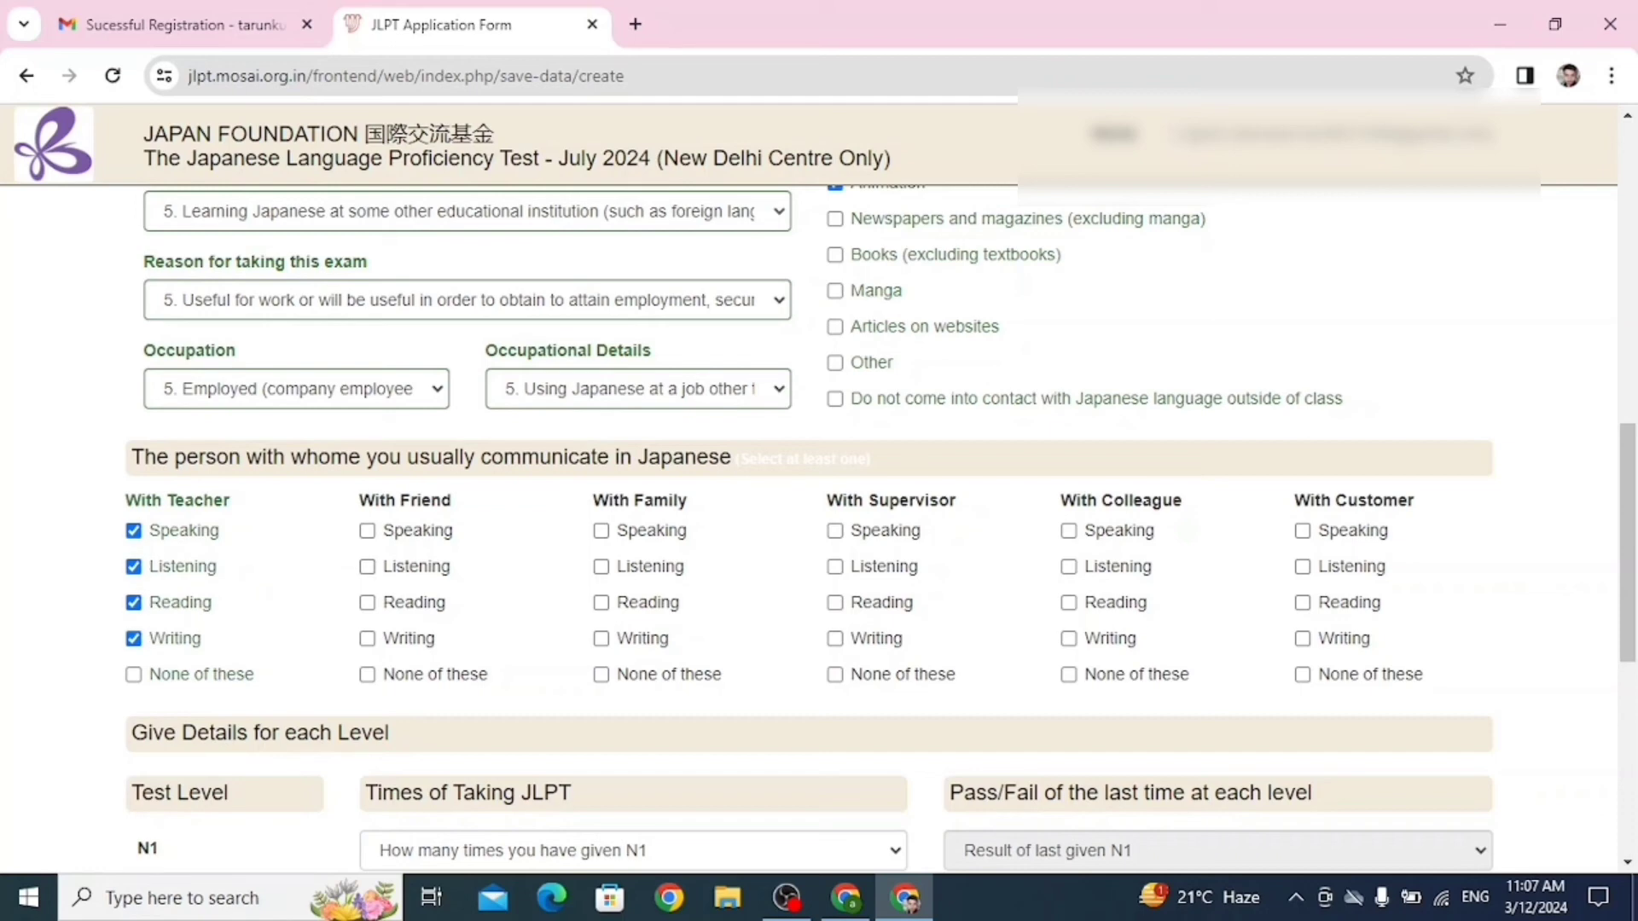
pyautogui.click(366, 568)
pyautogui.click(367, 531)
pyautogui.click(602, 530)
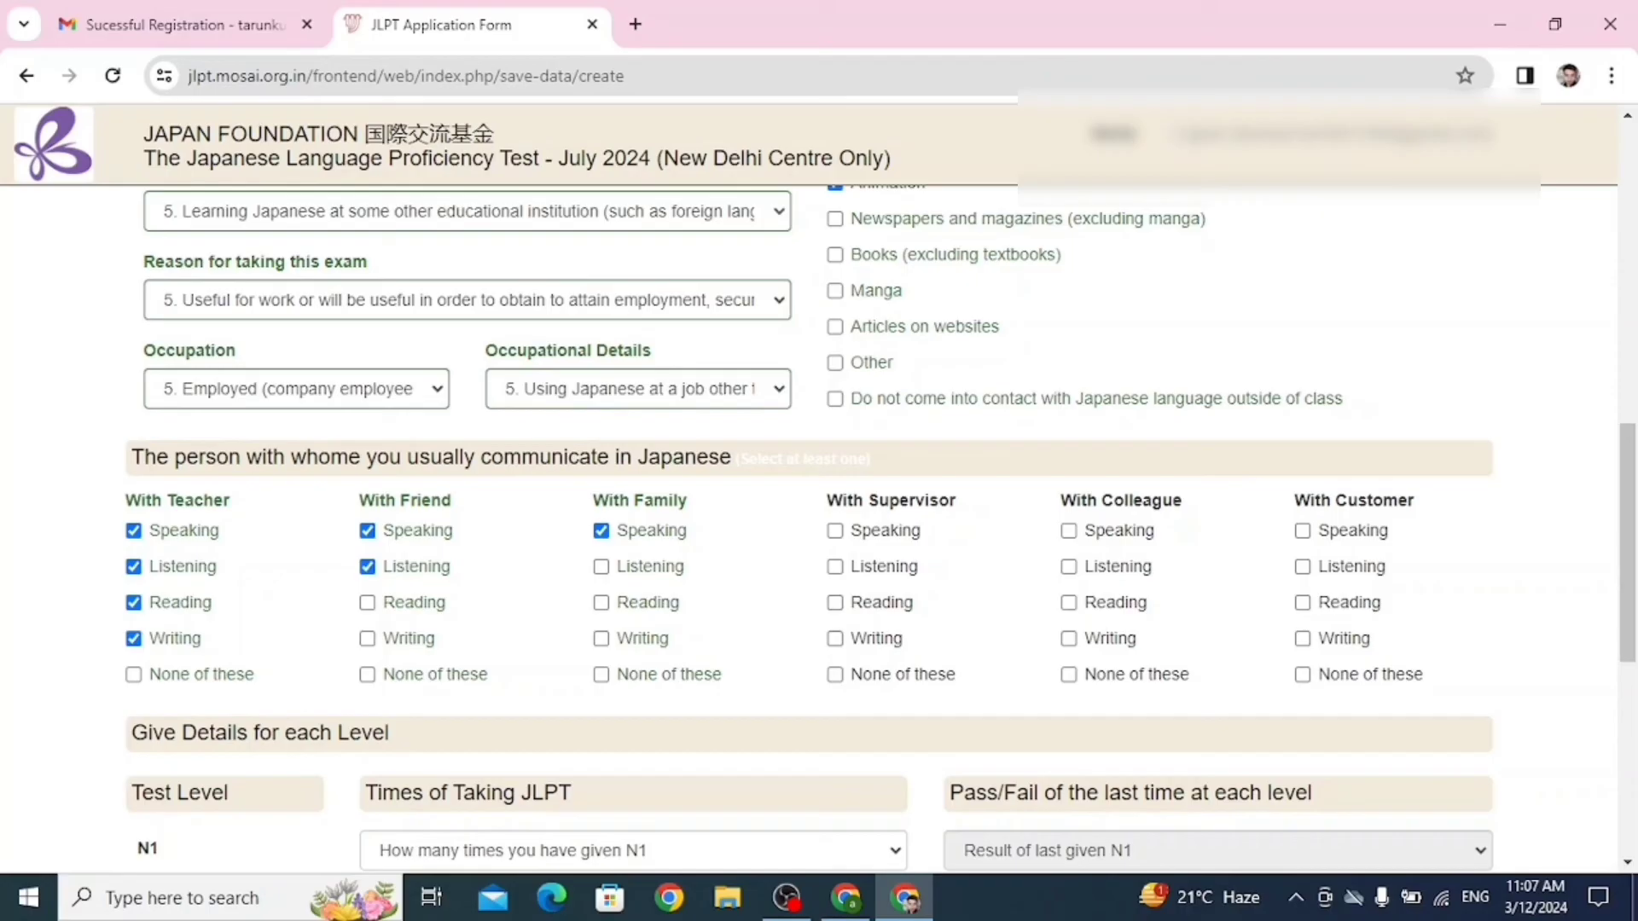
# Tick speaking, listening, reading and writing for Supervisor, Colleague and Customer.
pyautogui.click(835, 567)
pyautogui.click(835, 531)
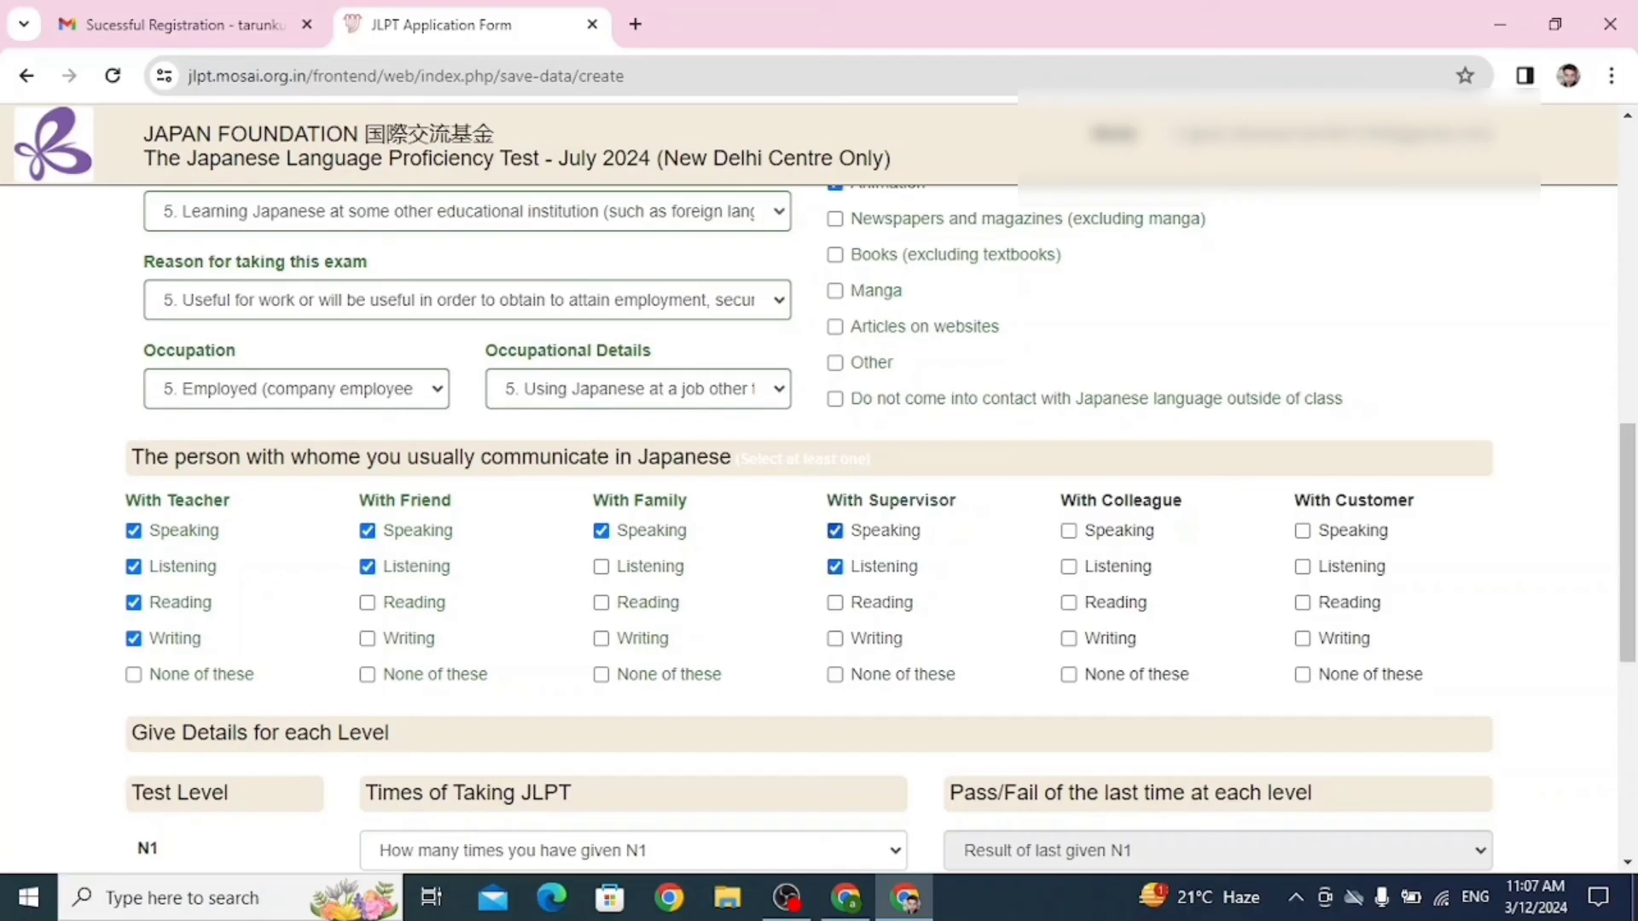
pyautogui.click(835, 604)
pyautogui.click(835, 639)
pyautogui.click(1069, 530)
pyautogui.click(1069, 567)
pyautogui.click(1069, 603)
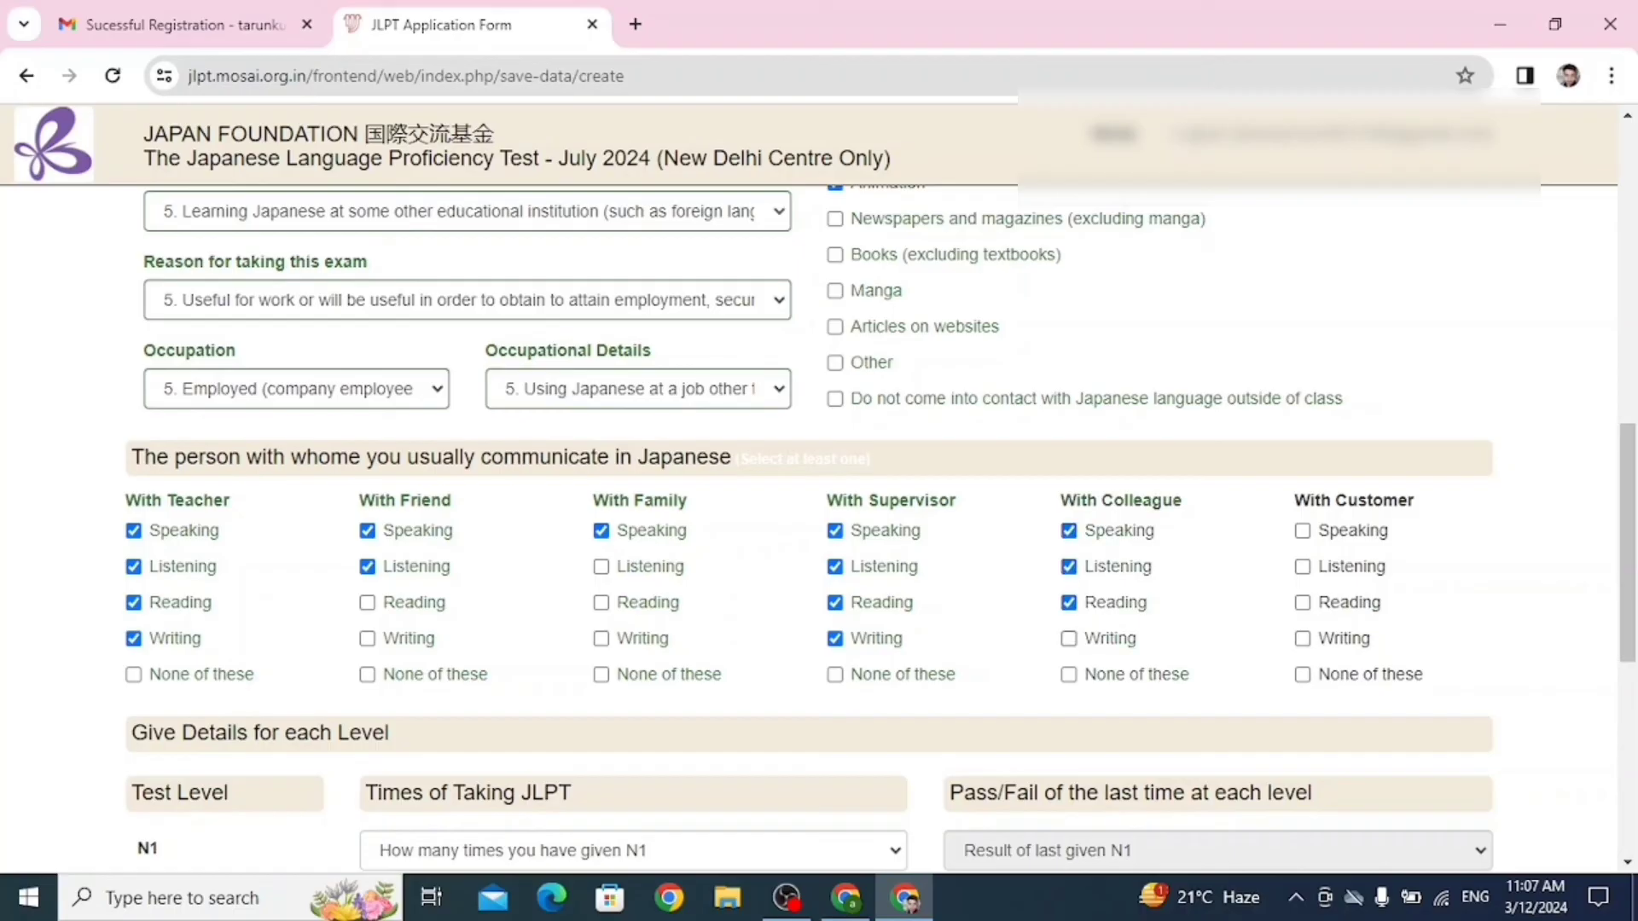
pyautogui.click(1069, 639)
pyautogui.click(1303, 530)
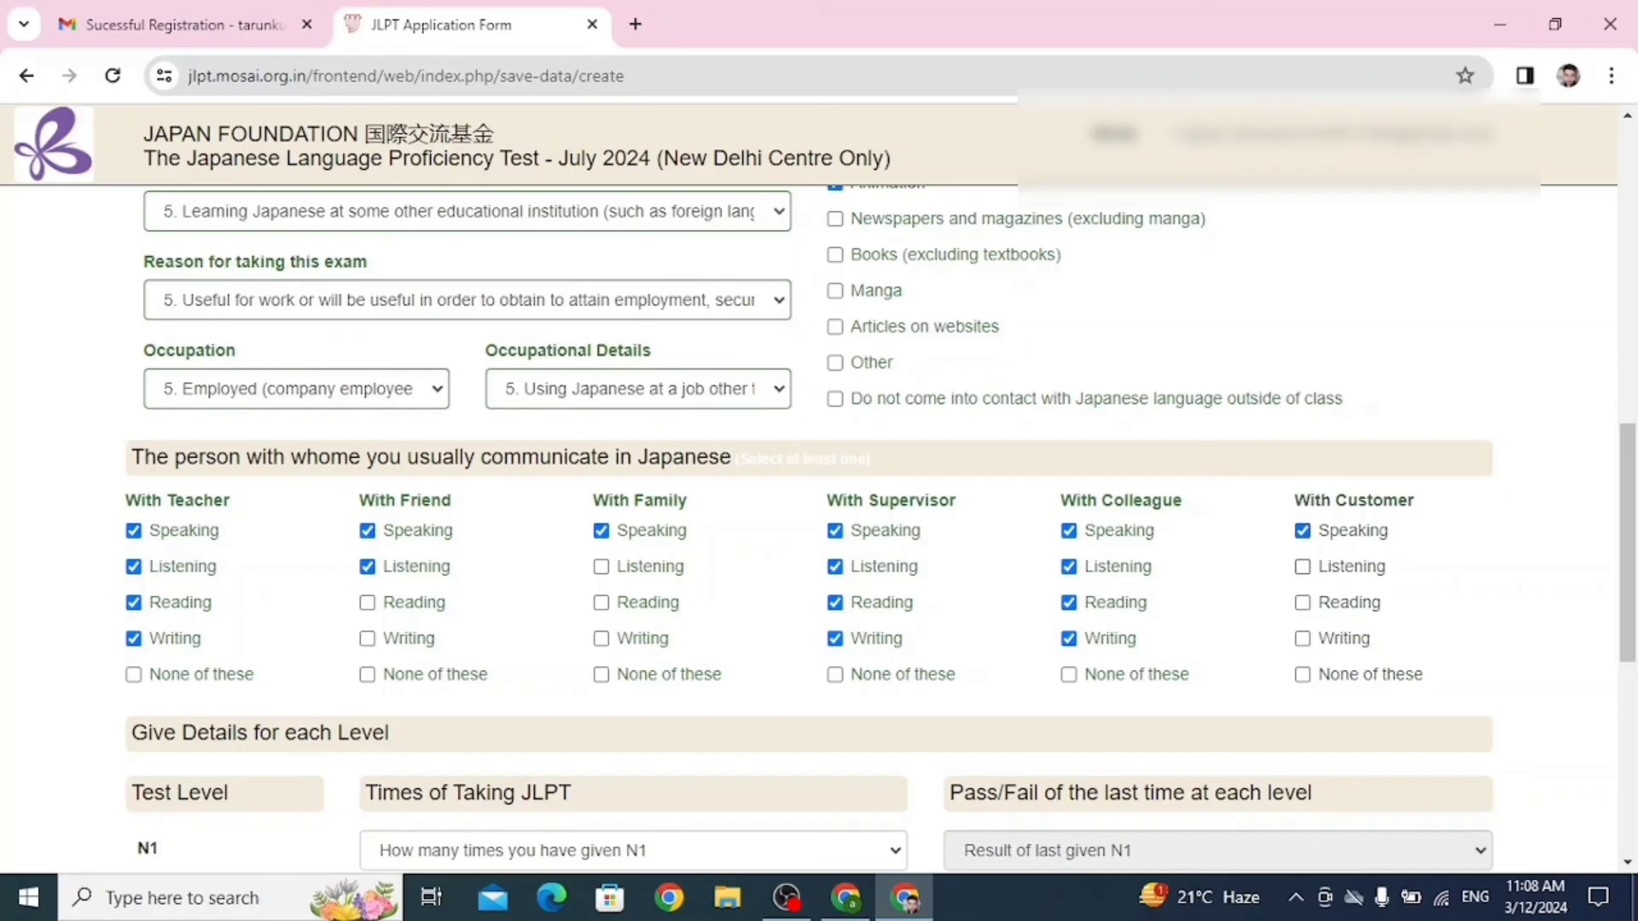
pyautogui.click(1303, 568)
pyautogui.click(1302, 603)
pyautogui.click(1303, 639)
pyautogui.scroll(-3, 810, 529)
pyautogui.scroll(-3, 811, 529)
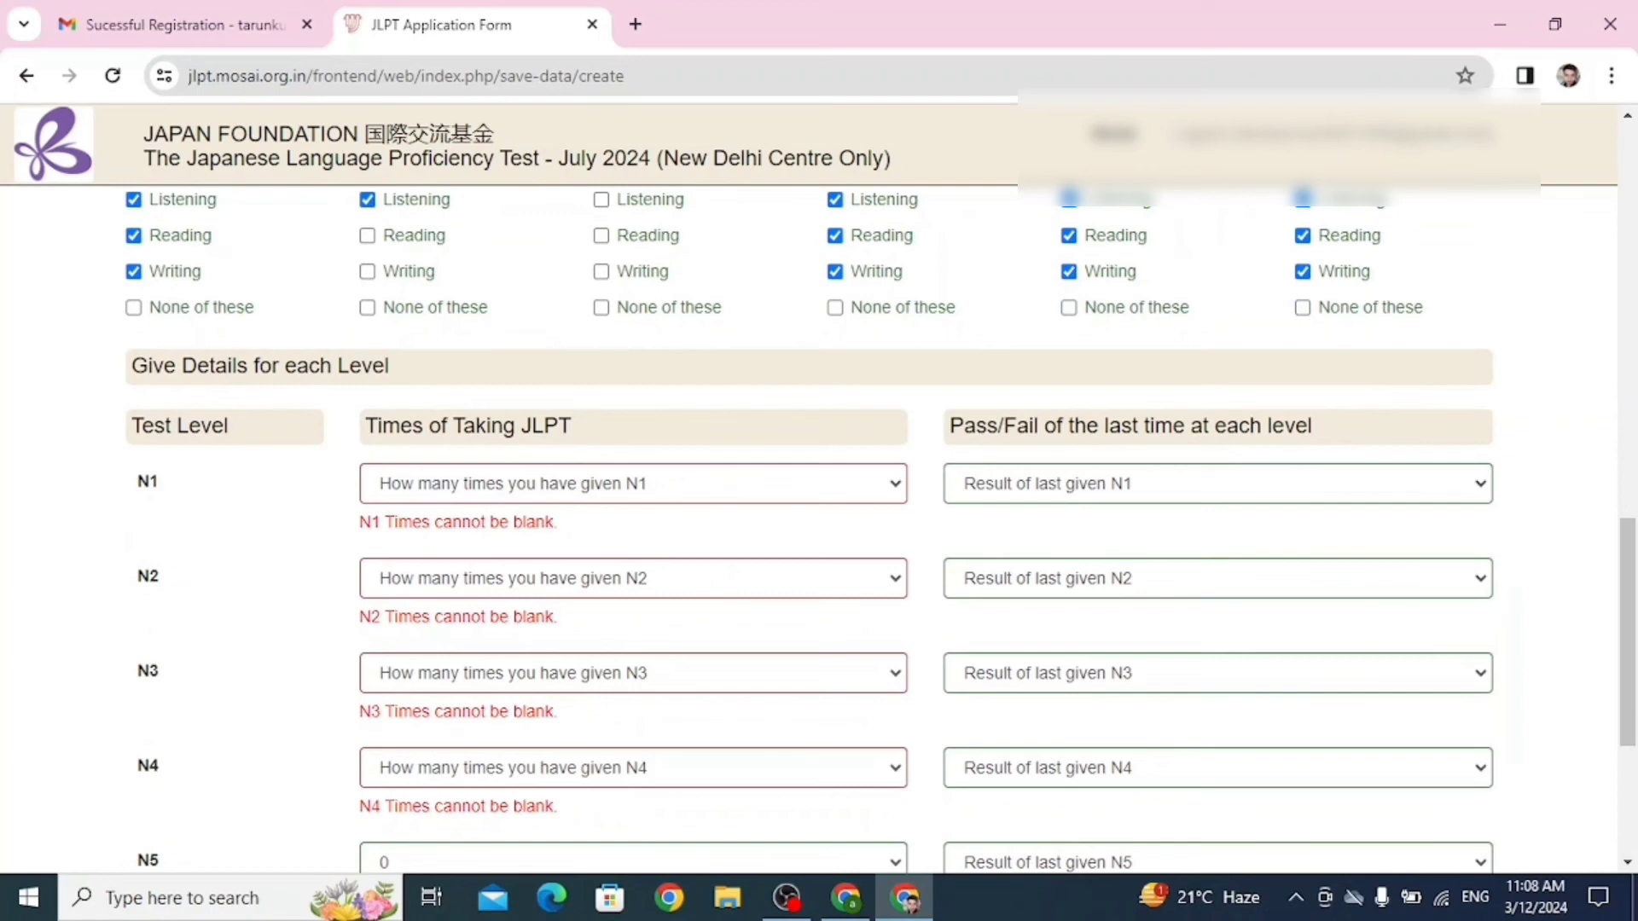
# Set the times taken for N1, N2, N3 and N4 to 0.
pyautogui.click(633, 484)
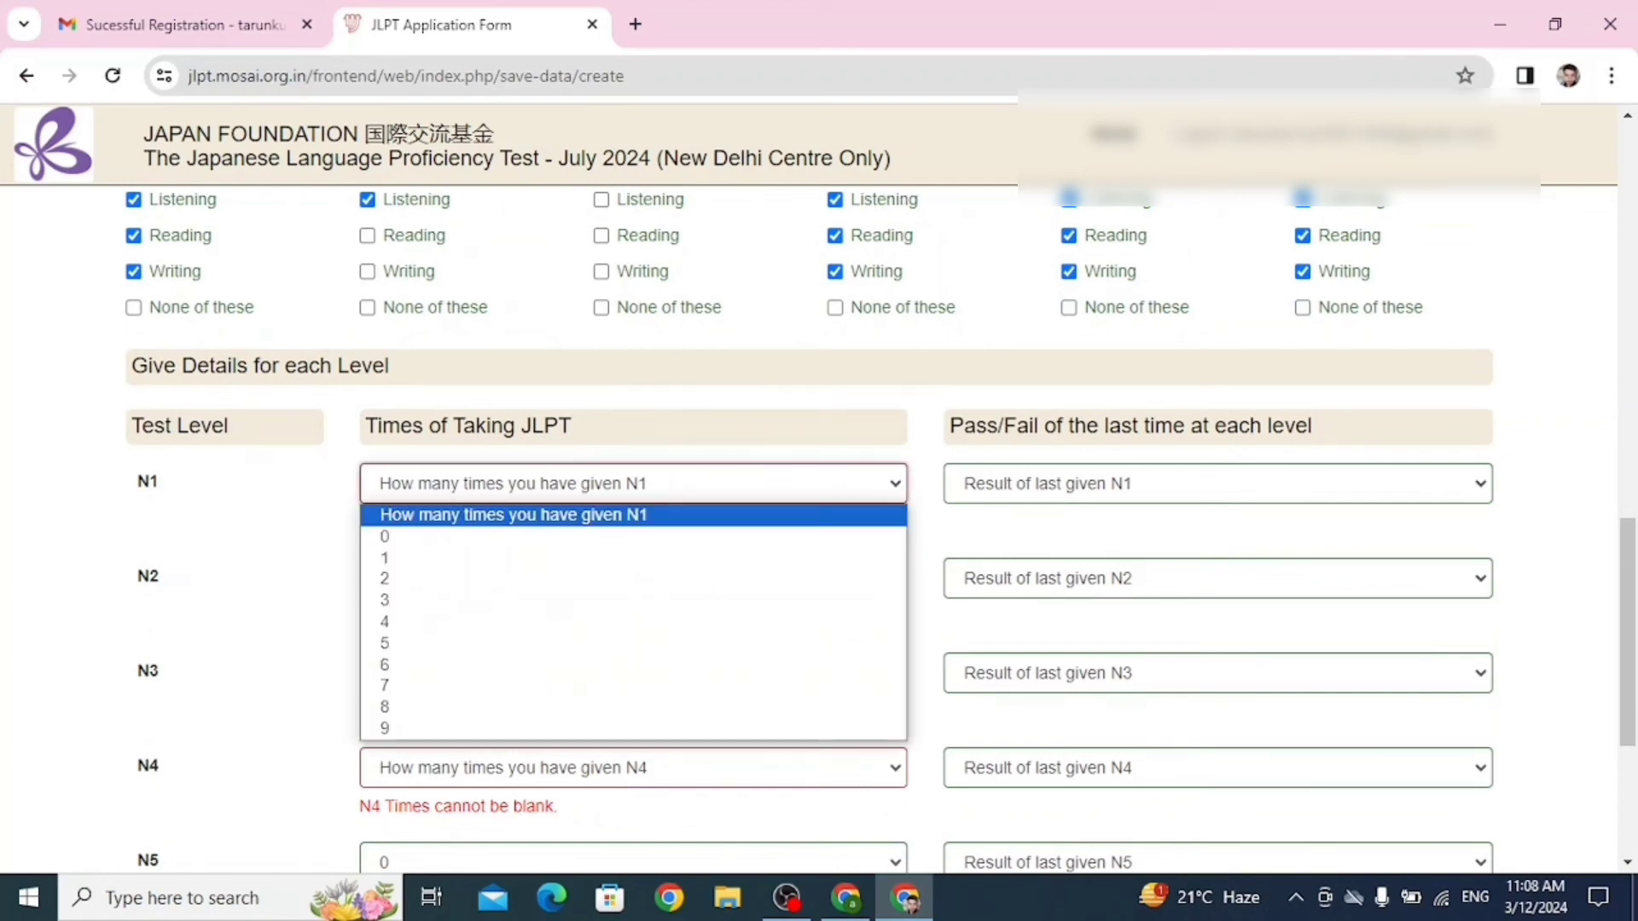
pyautogui.click(633, 538)
pyautogui.click(633, 549)
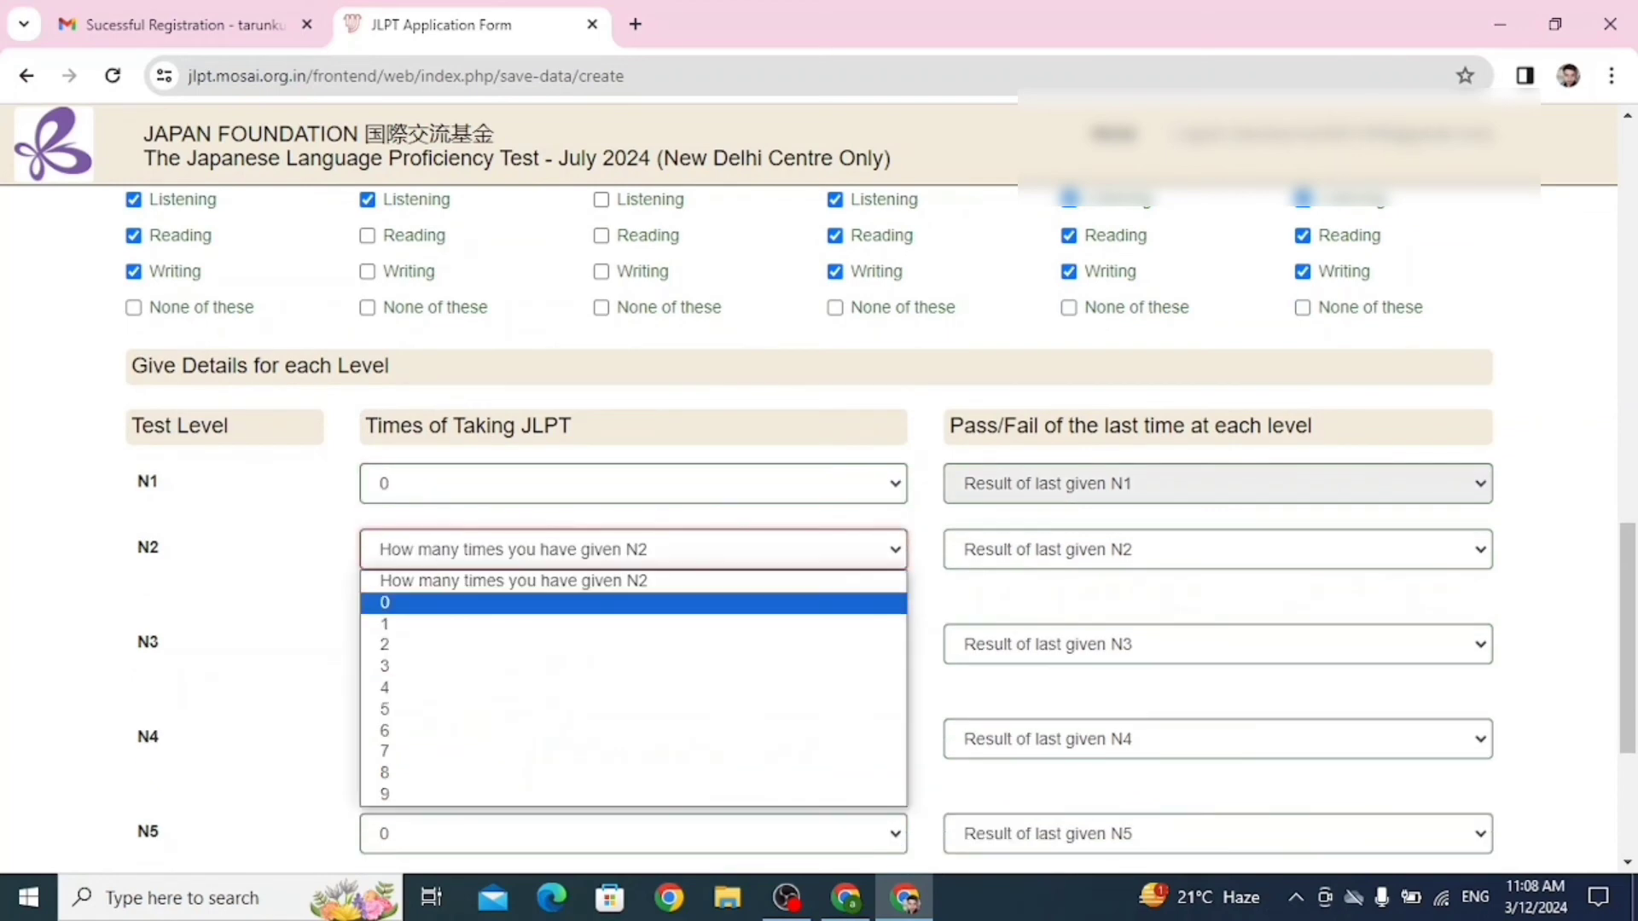
pyautogui.click(633, 600)
pyautogui.click(633, 615)
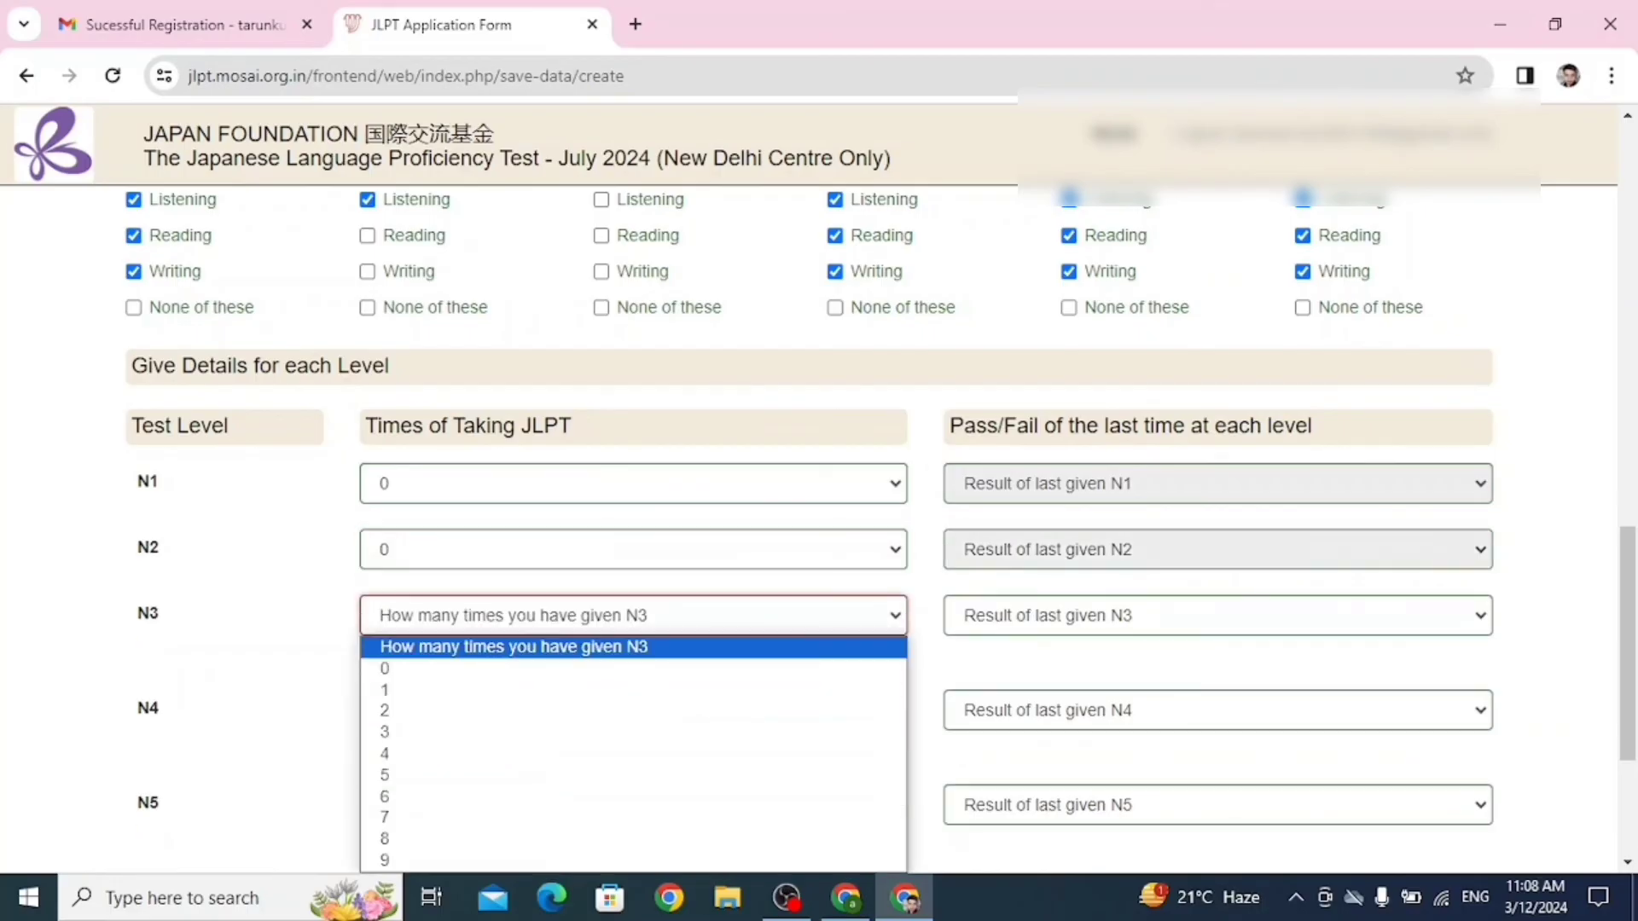
pyautogui.click(633, 669)
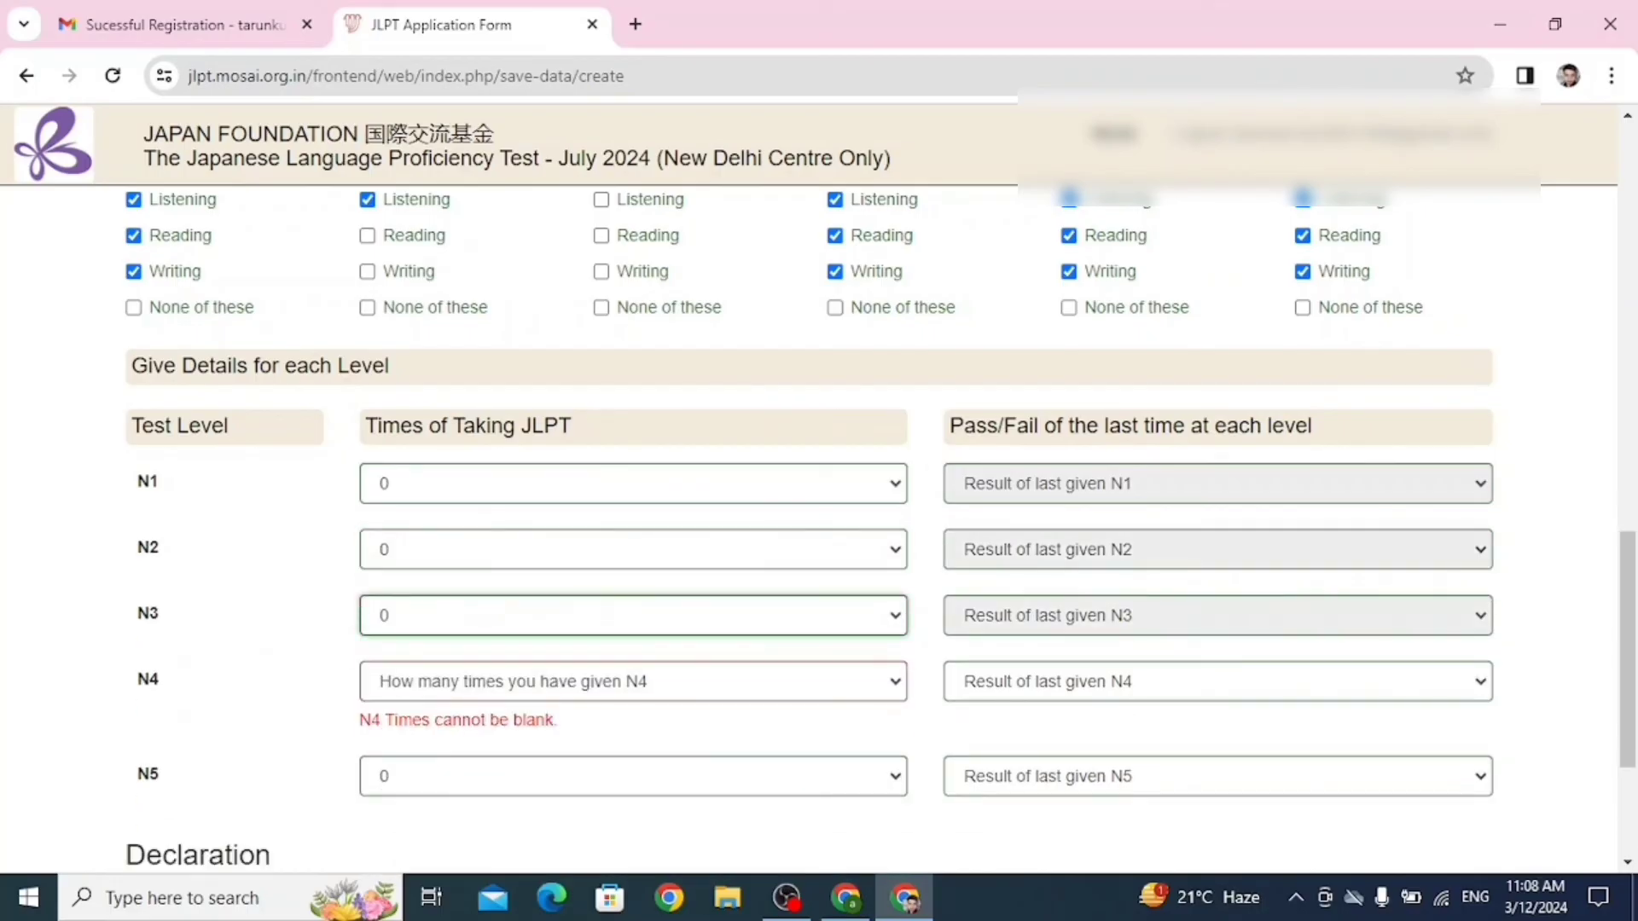
pyautogui.click(633, 681)
pyautogui.click(633, 457)
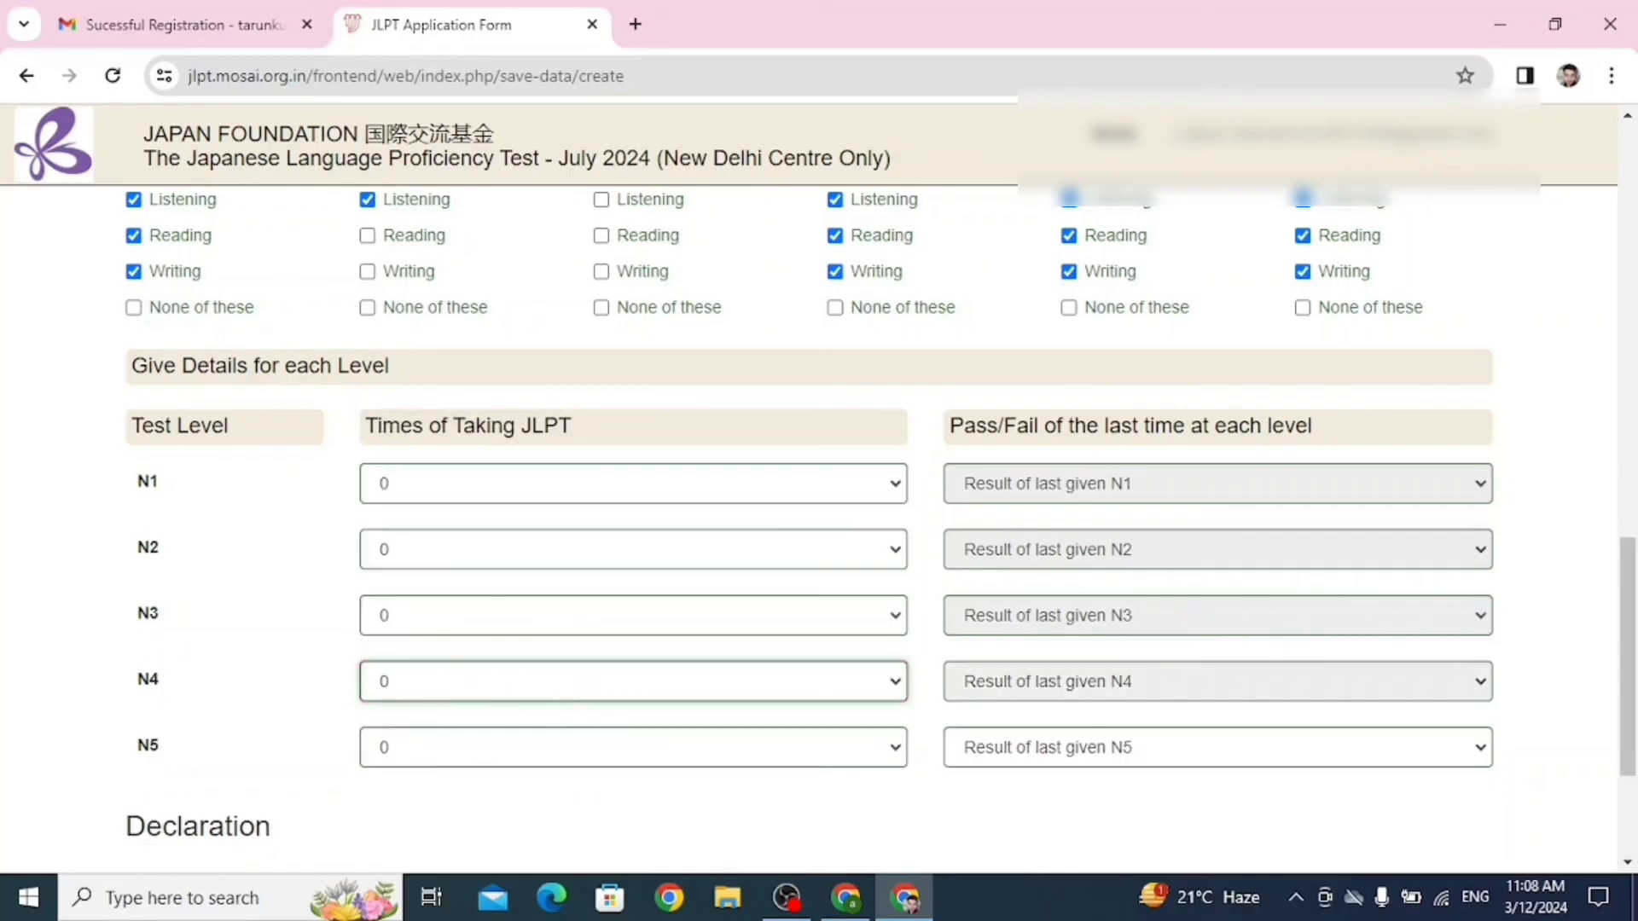
# Set N5 times taken to 0, tick the declaration and submit the form.
pyautogui.scroll(-3, 811, 512)
pyautogui.scroll(1, 811, 512)
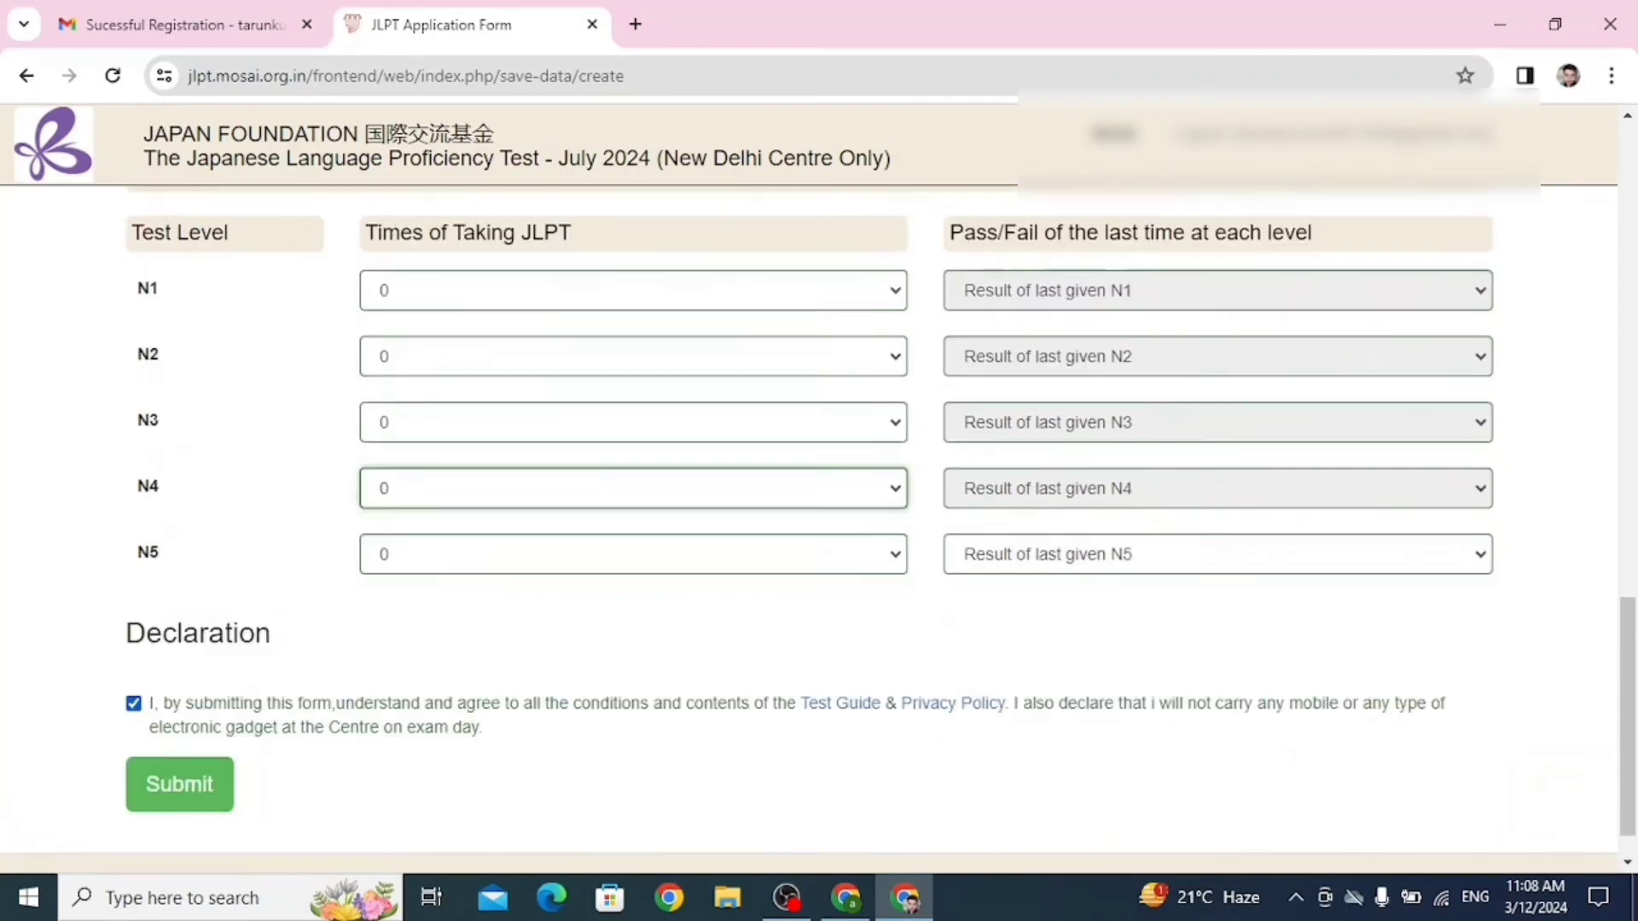
pyautogui.scroll(-1, 810, 512)
pyautogui.click(633, 503)
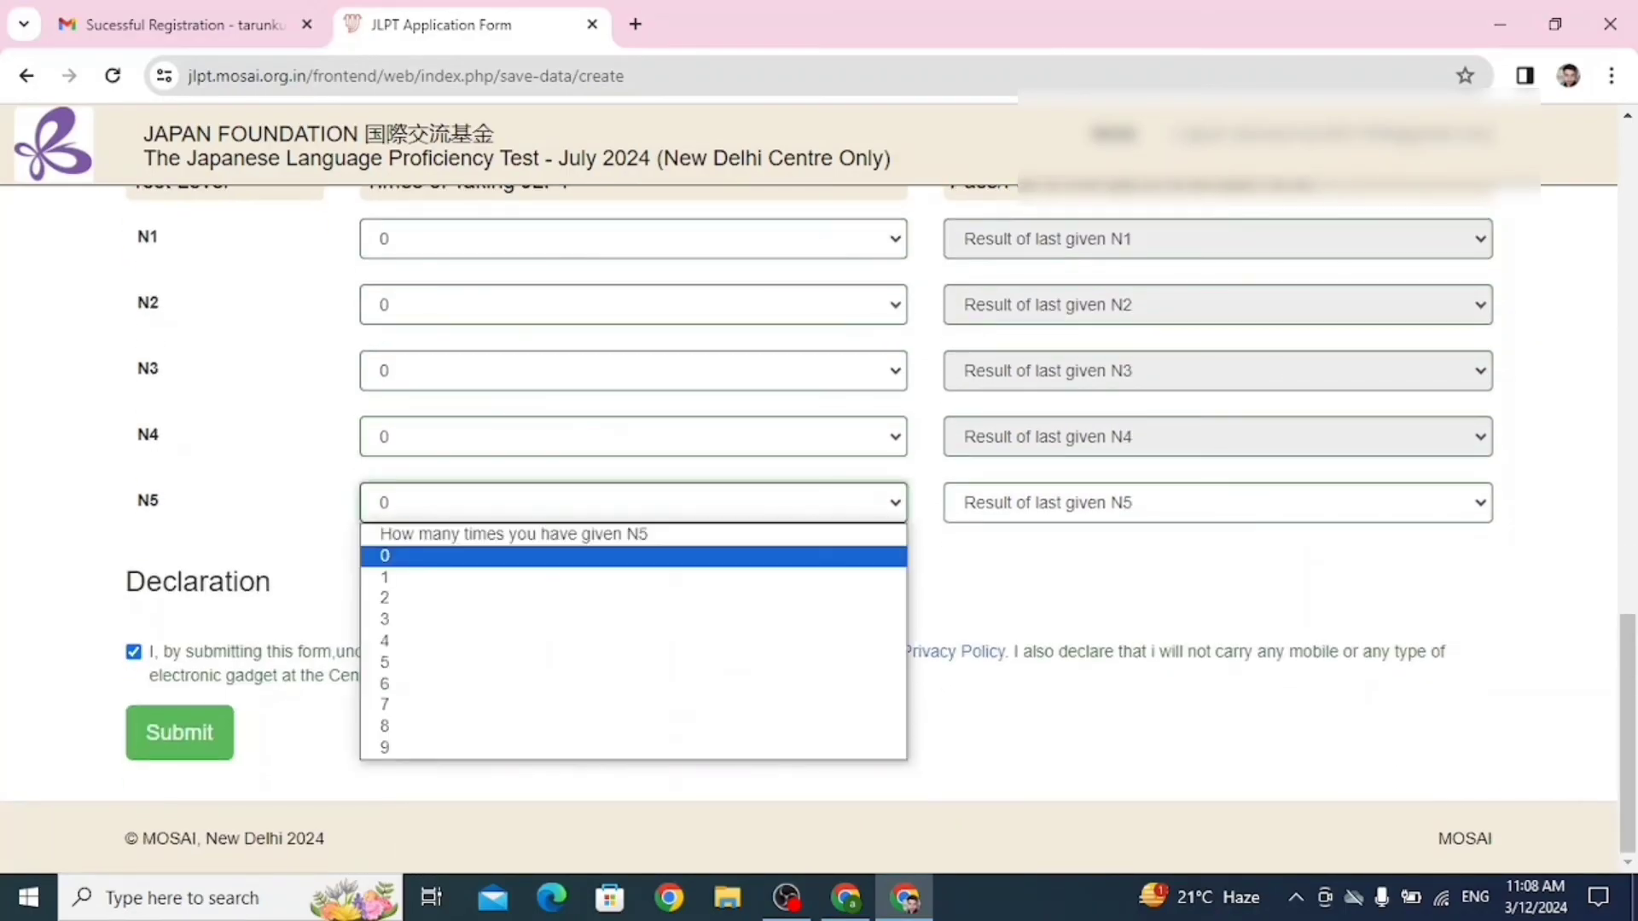
pyautogui.click(633, 556)
pyautogui.click(597, 580)
pyautogui.click(179, 733)
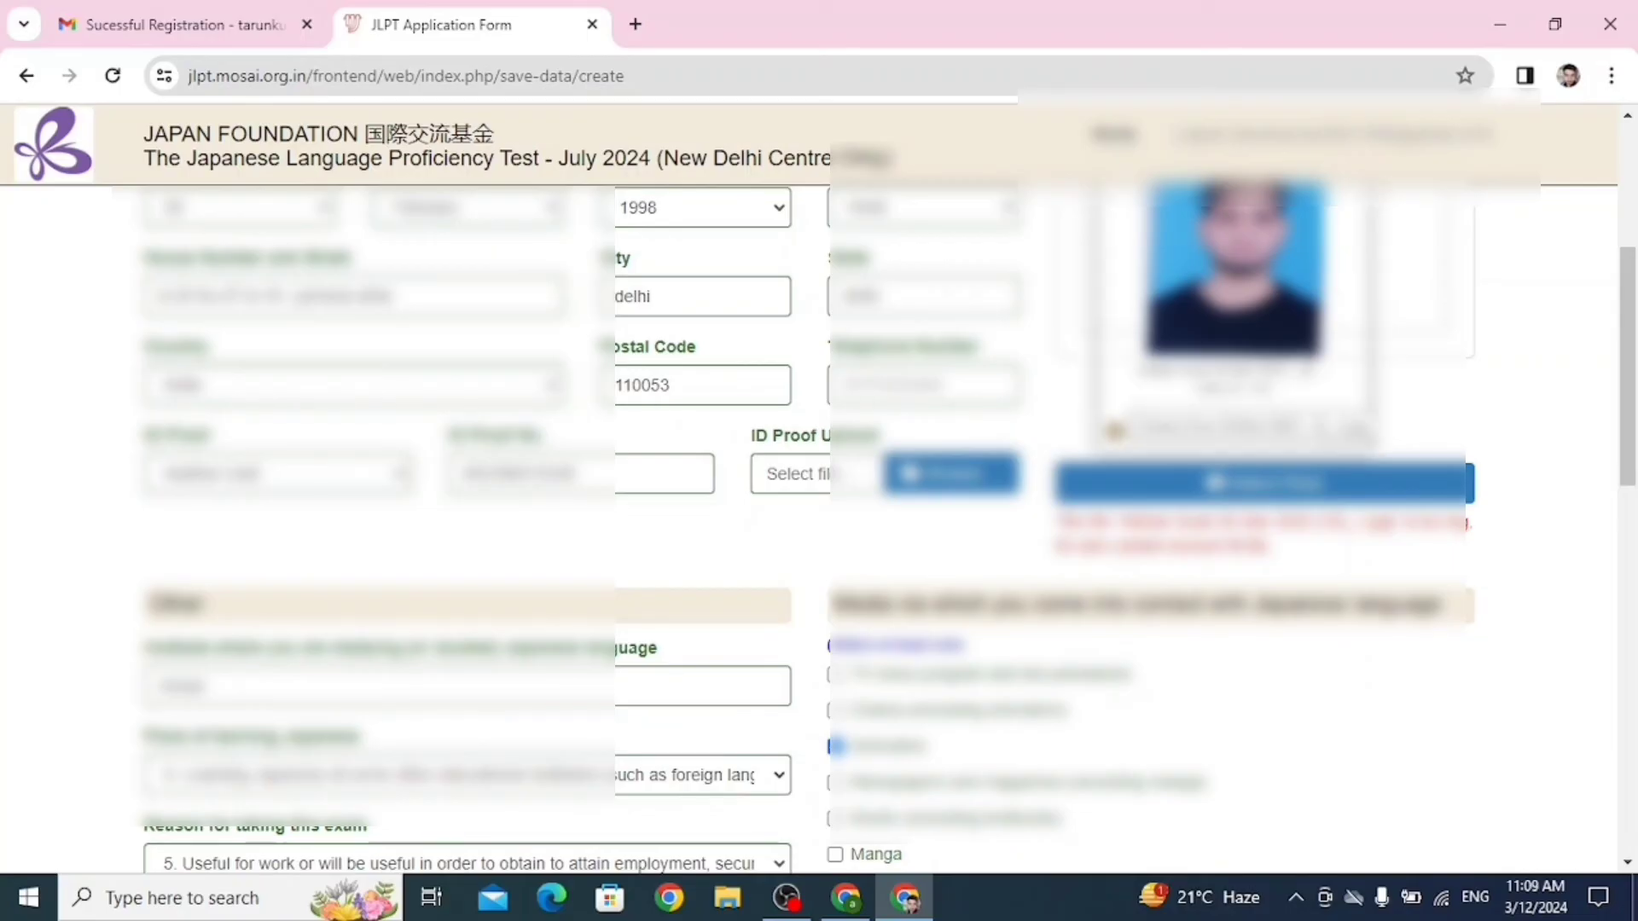
pyautogui.scroll(4, 809, 529)
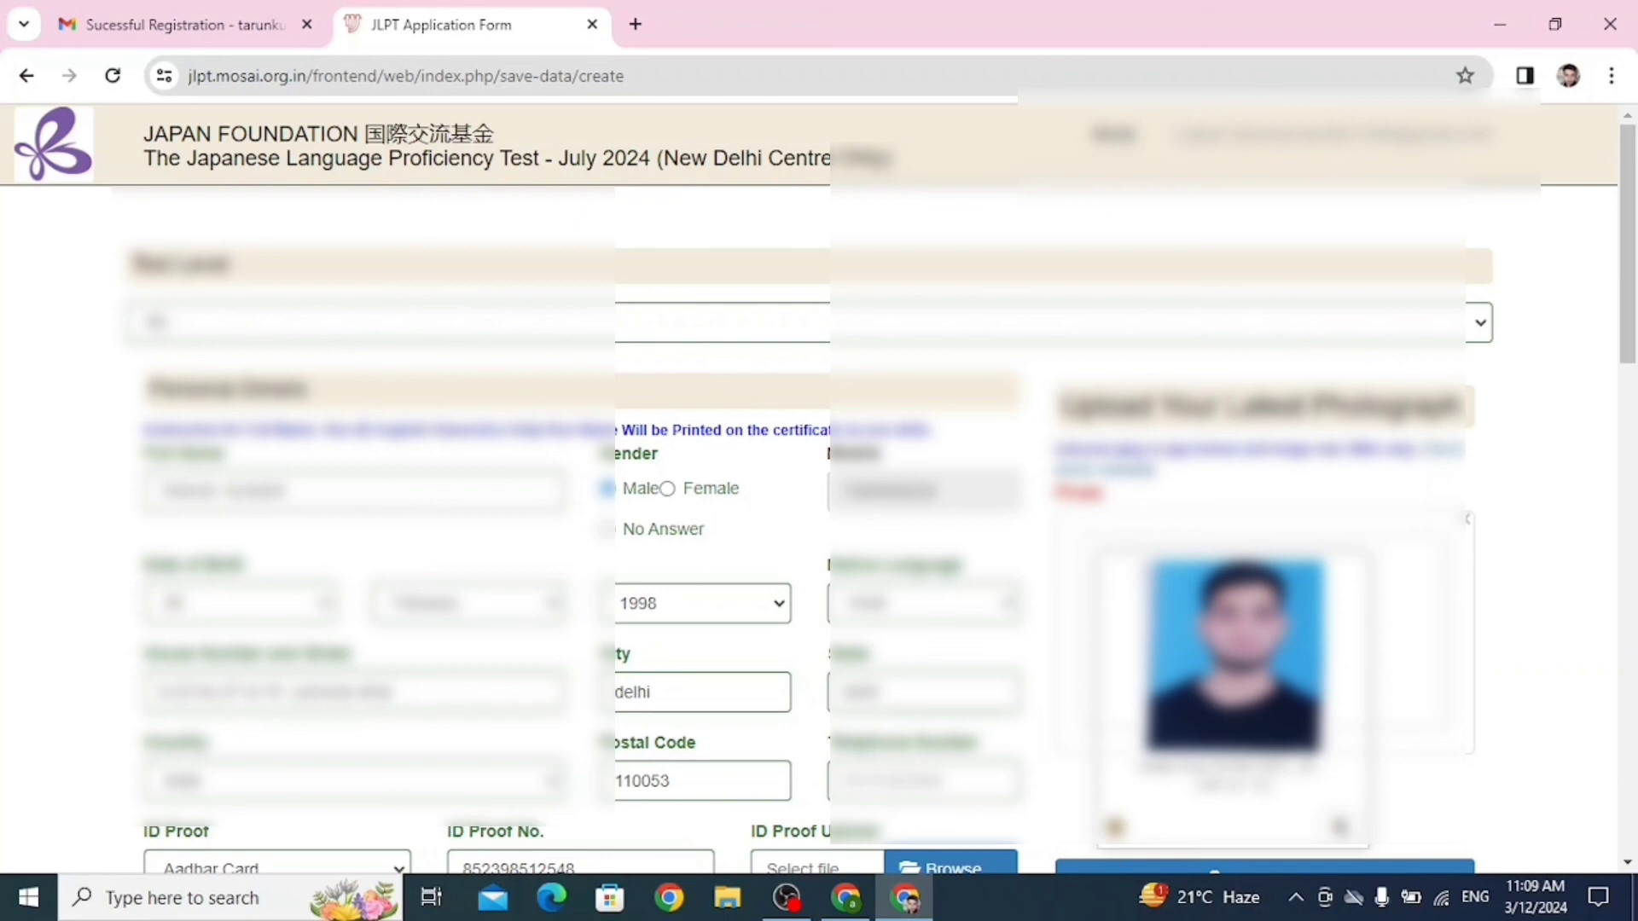
pyautogui.scroll(-5, 808, 529)
pyautogui.scroll(-10, 809, 529)
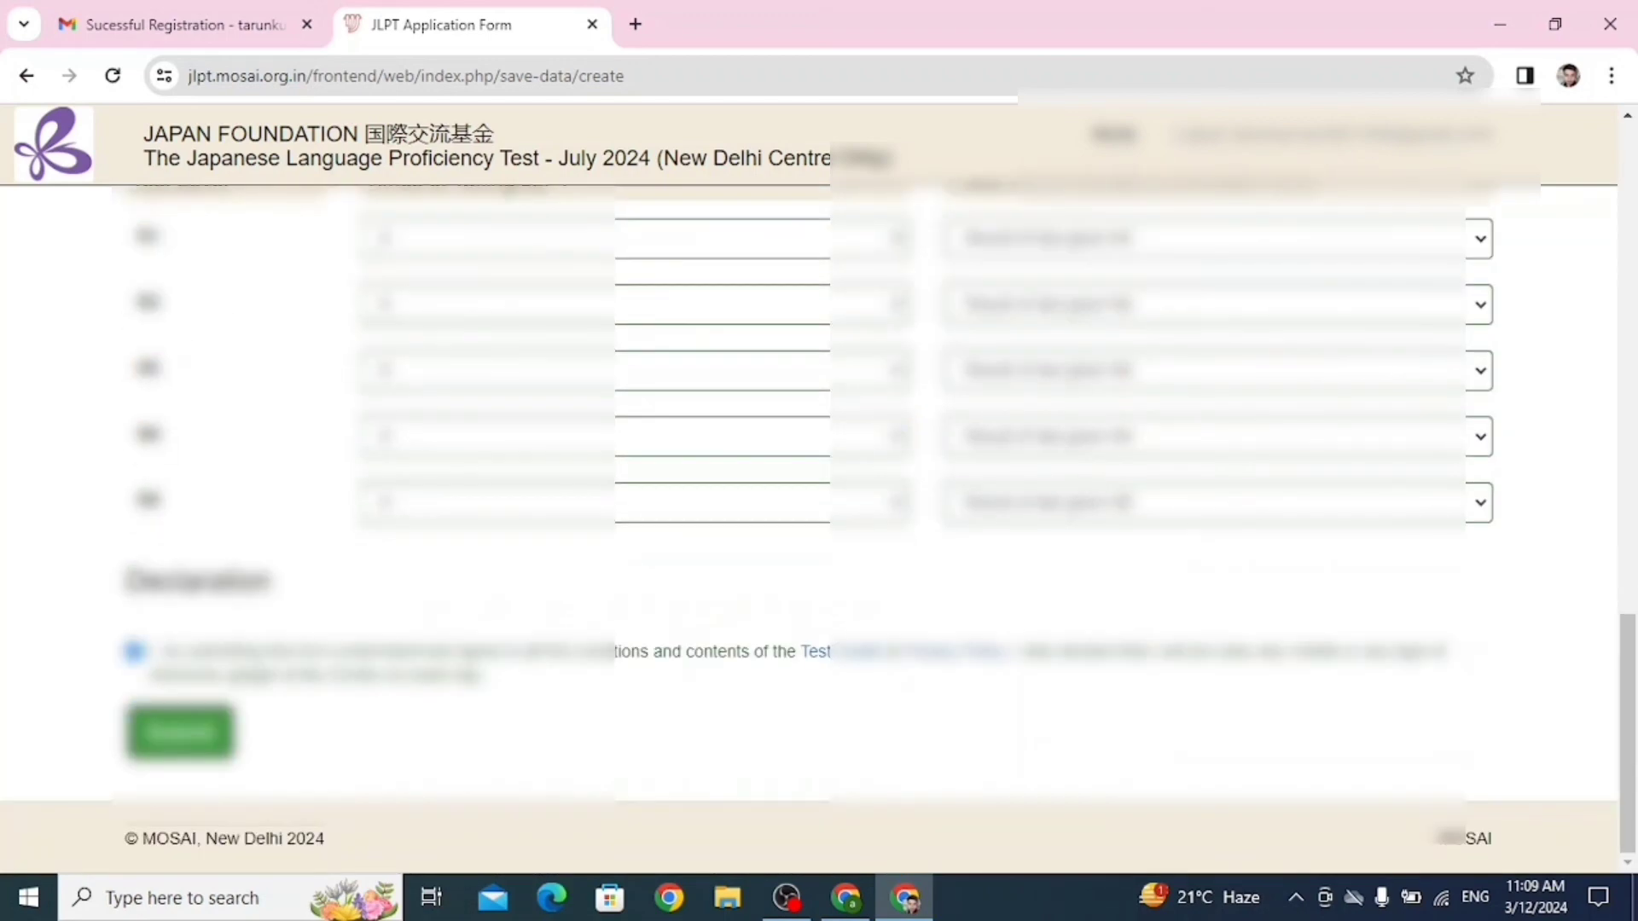
pyautogui.scroll(15, 809, 529)
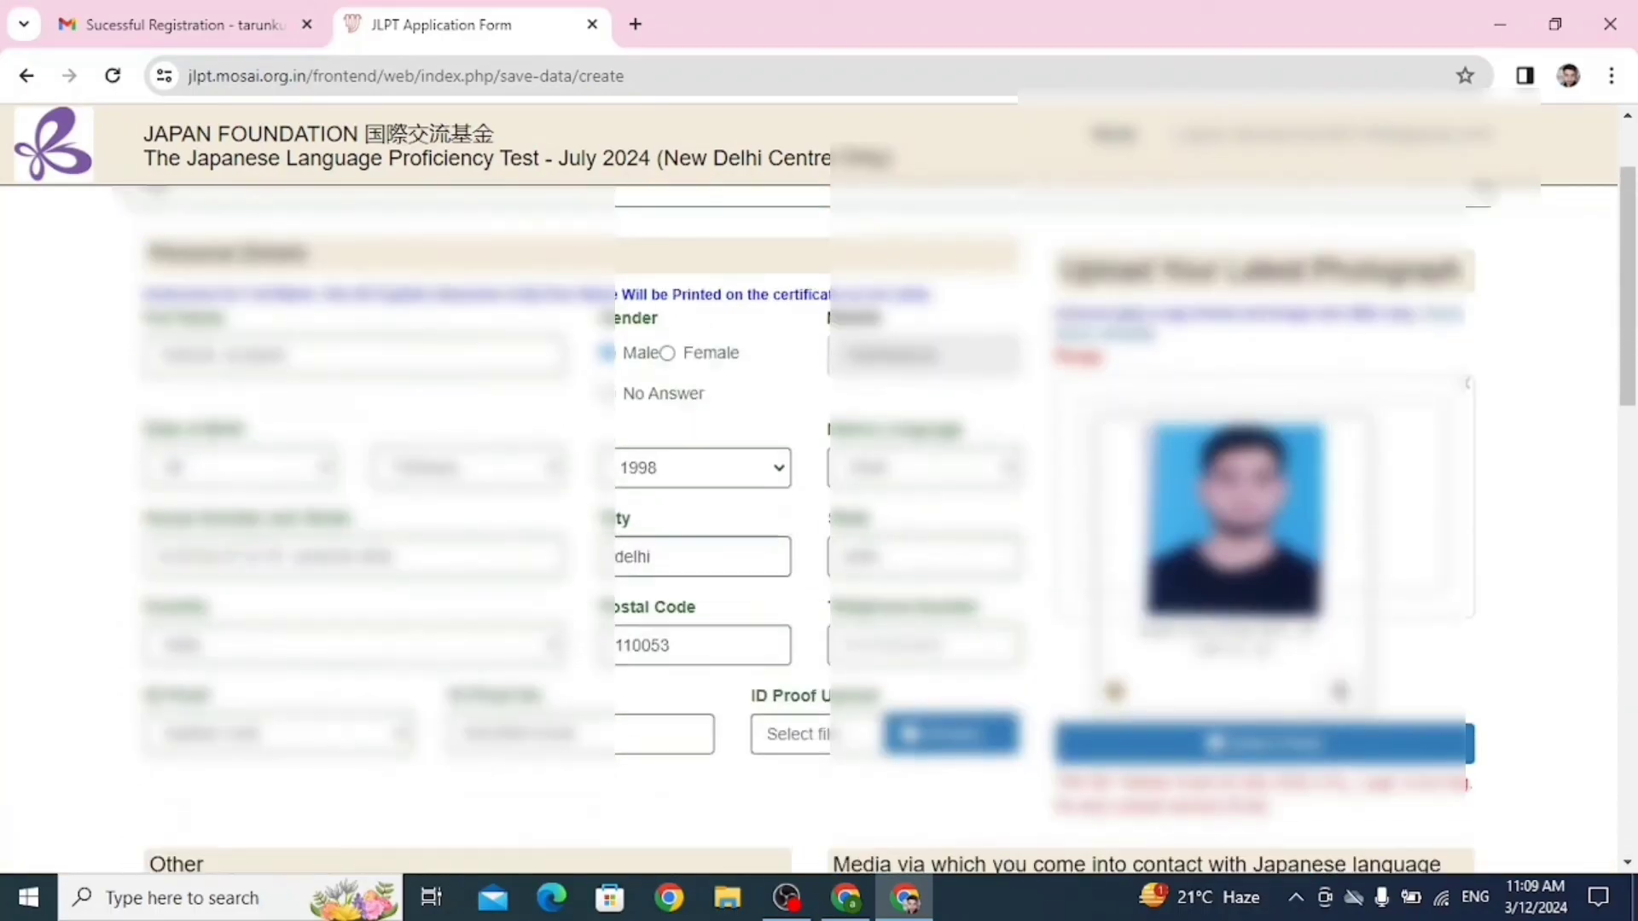
pyautogui.scroll(-15, 809, 529)
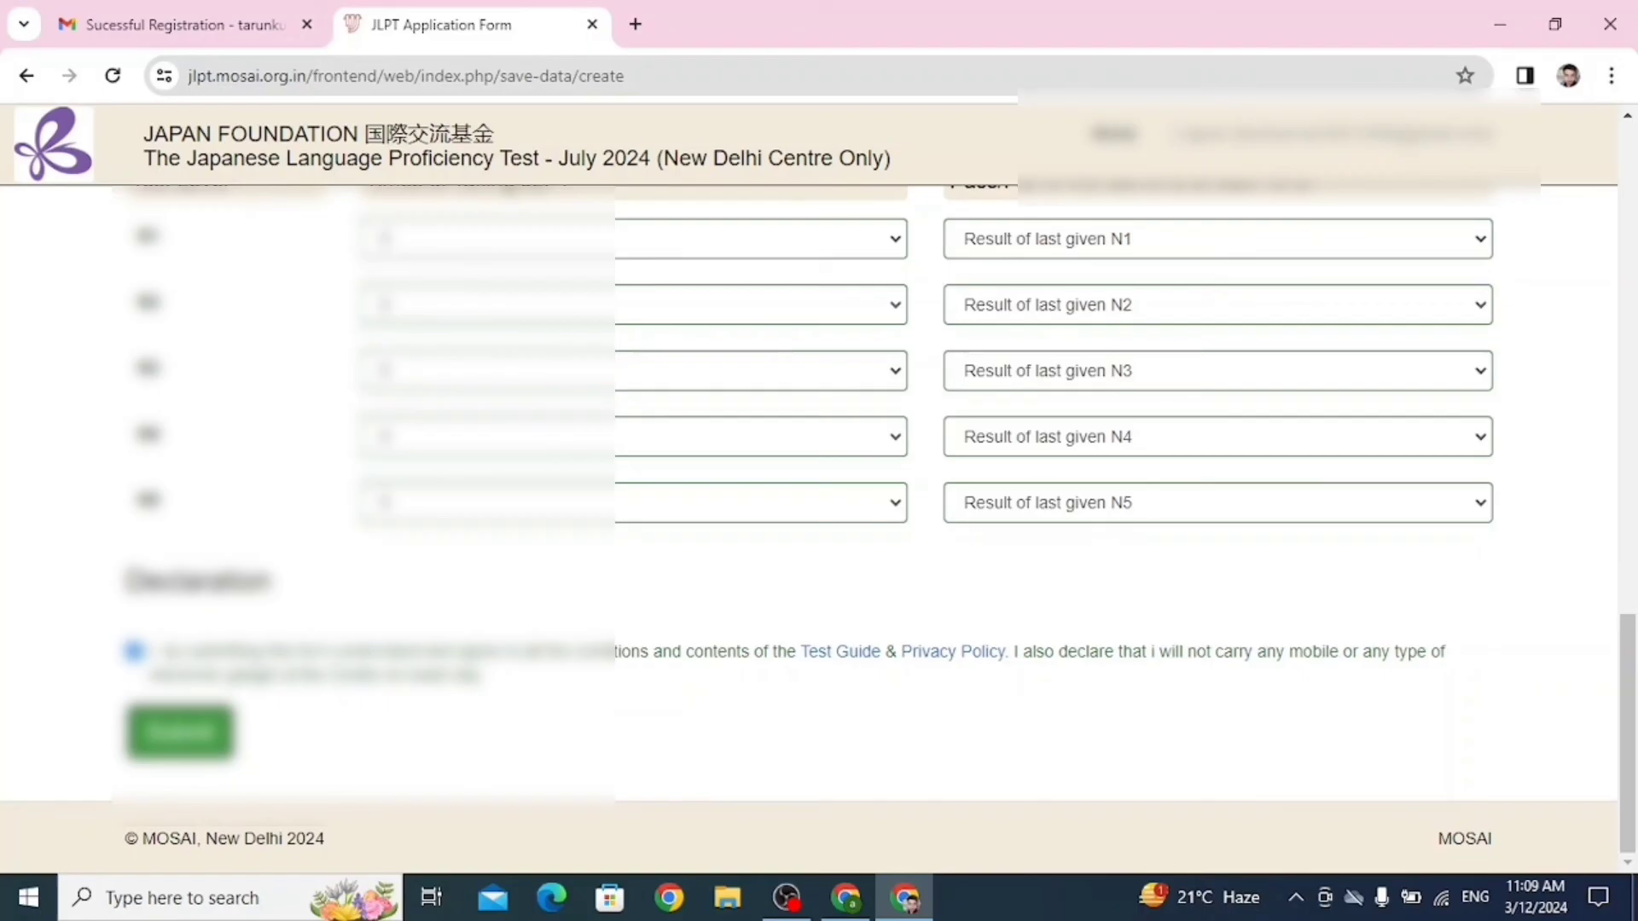
pyautogui.scroll(5, 808, 529)
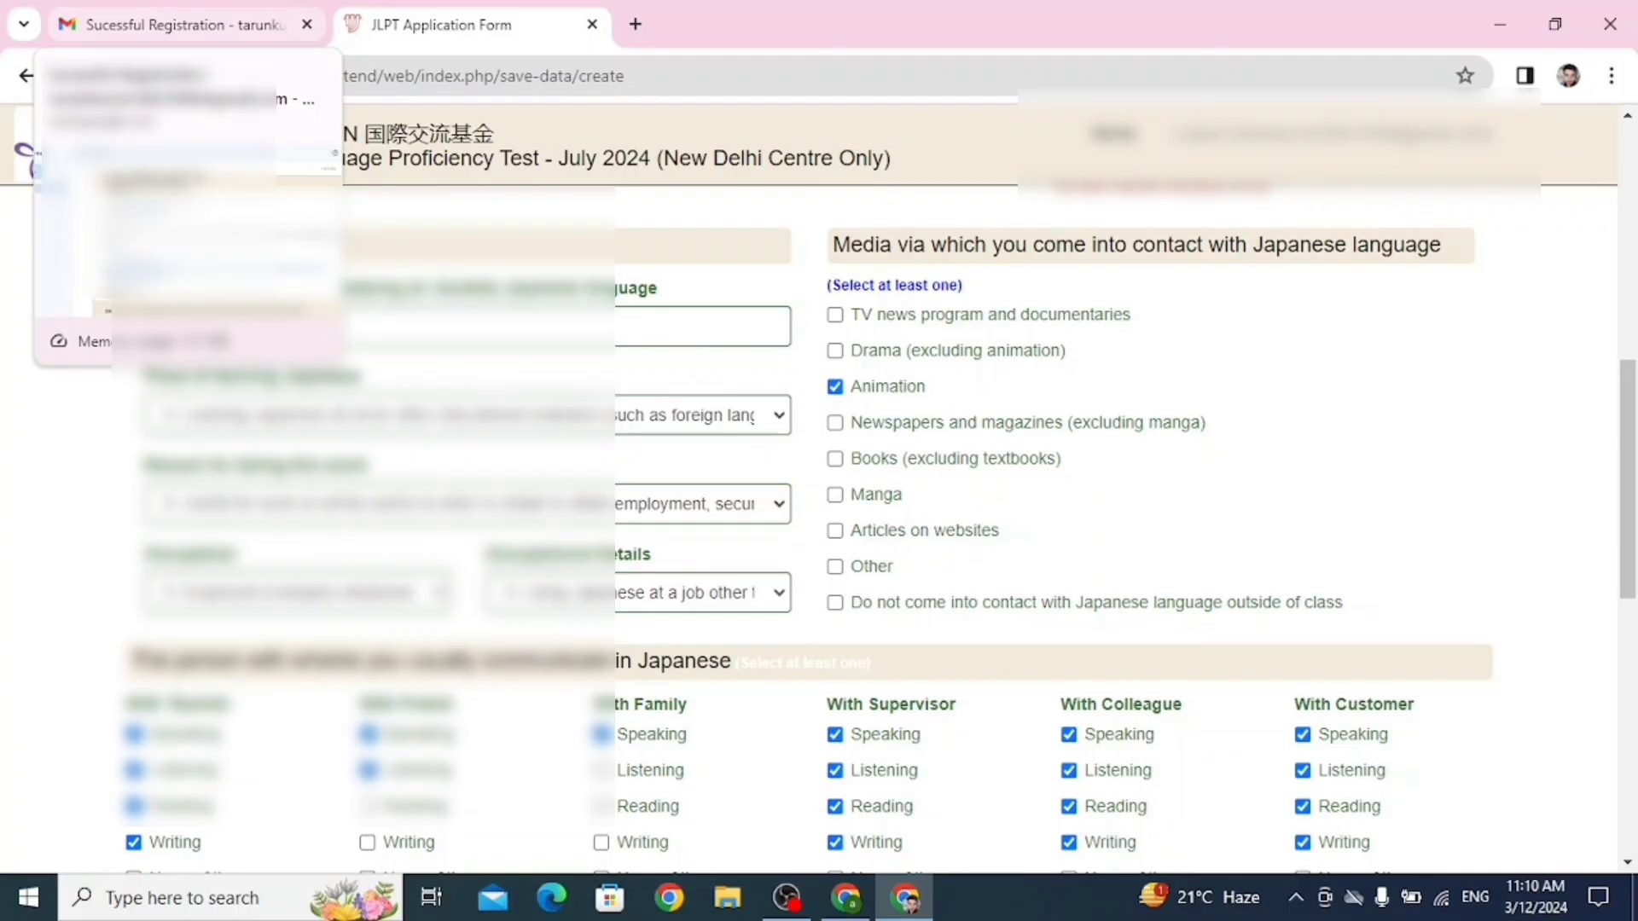
pyautogui.click(184, 24)
pyautogui.click(469, 25)
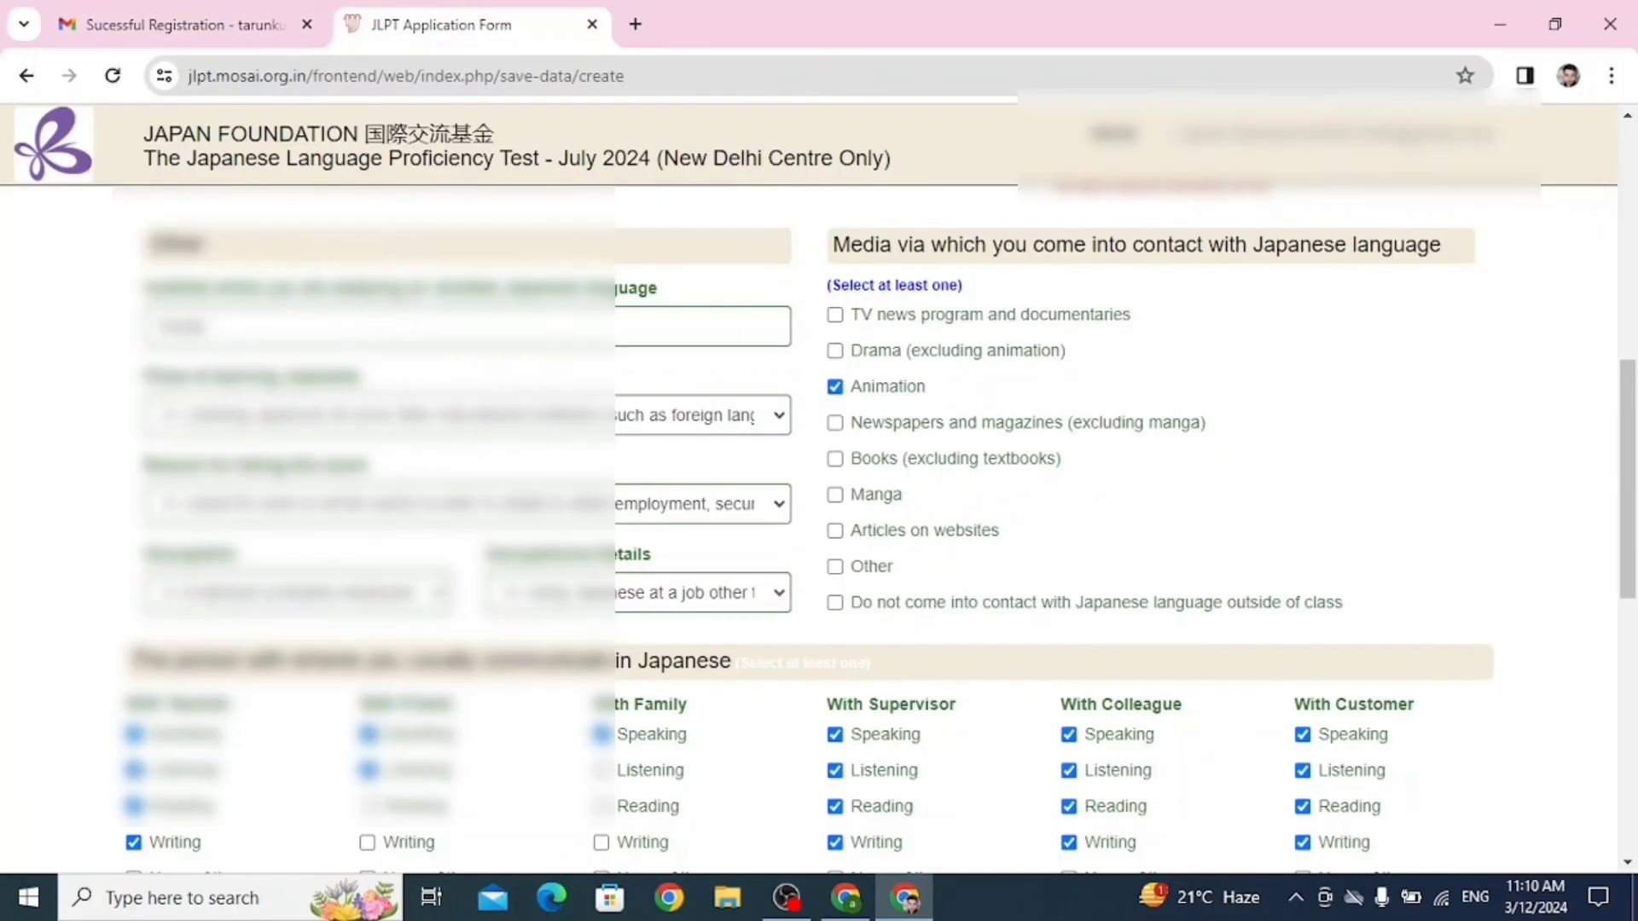